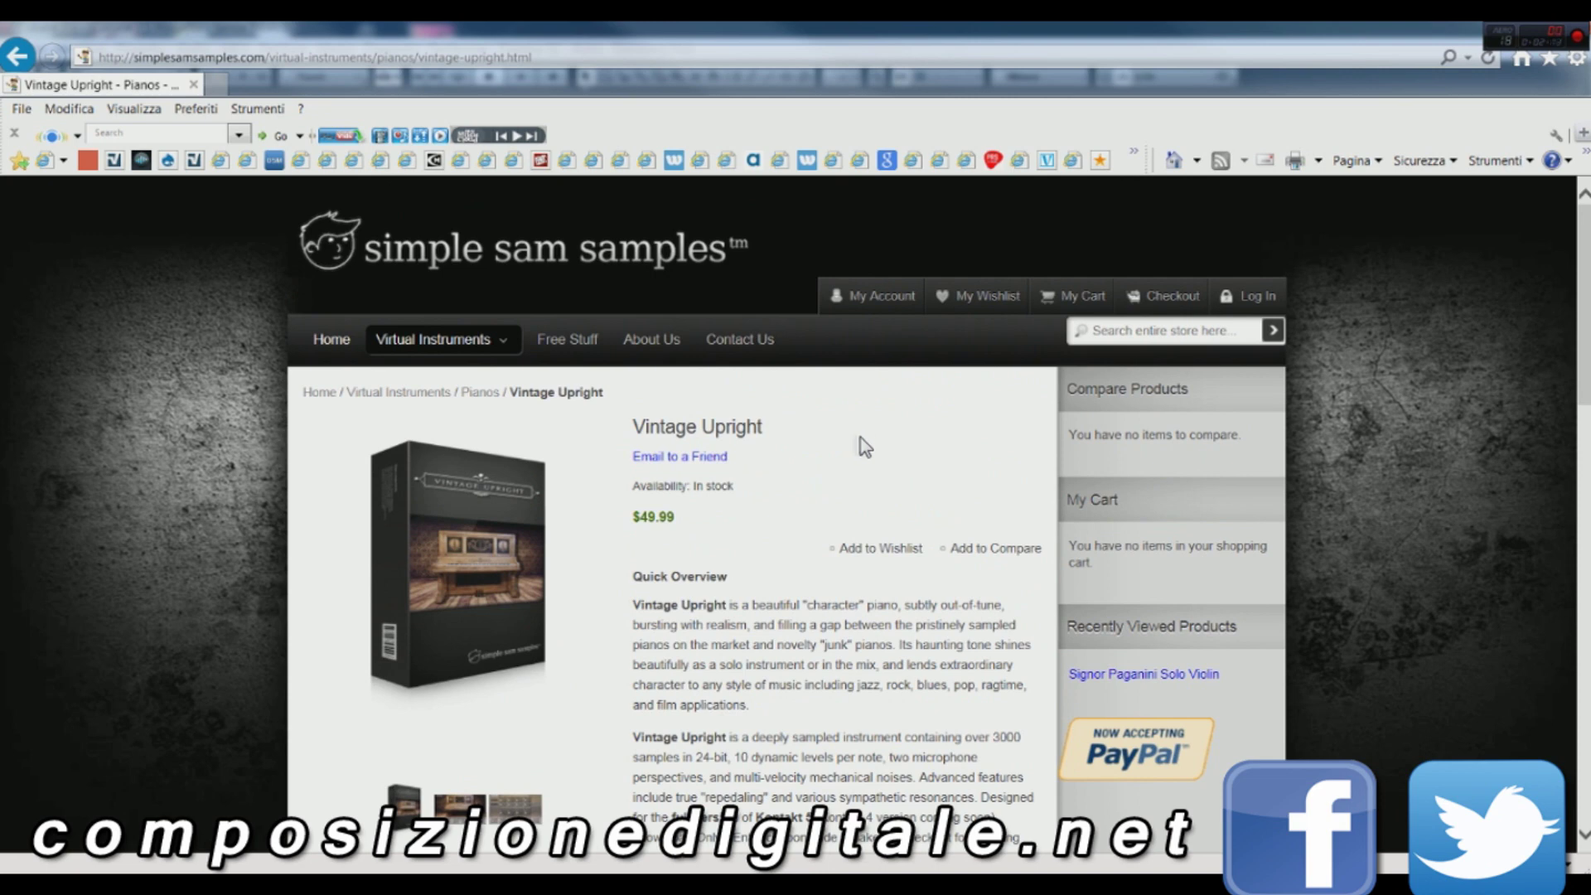
Step: Look through the Vintage Upright product page, from the overview and audio demos to the download files, description and system requirements
{"action": "scroll", "coordinate": [918, 563], "scroll_direction": "down", "scroll_amount": 1}
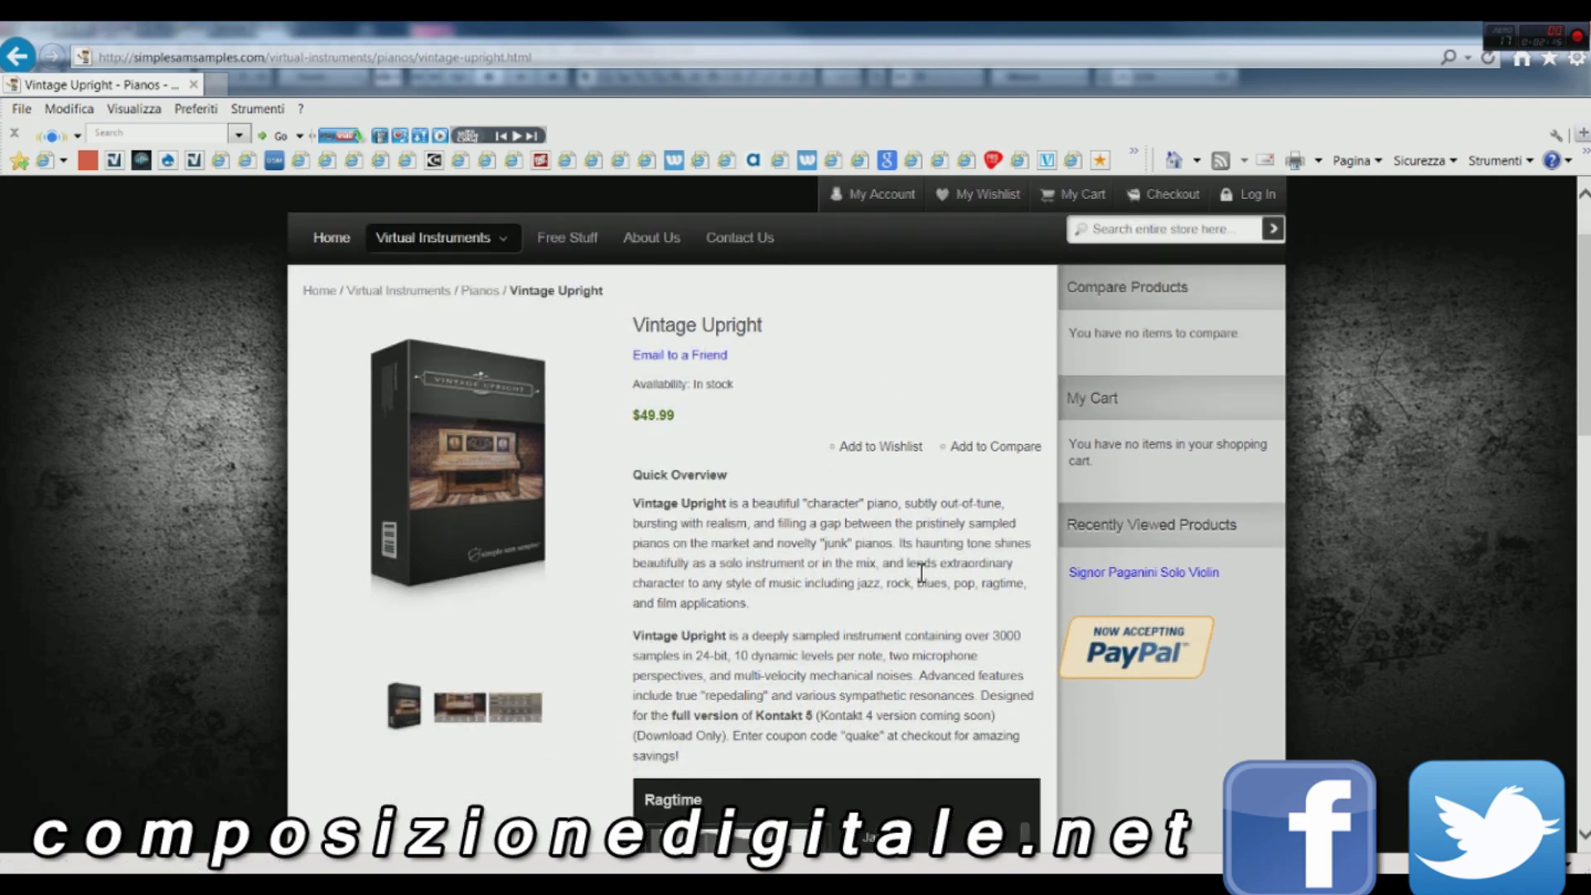
{"action": "scroll", "coordinate": [921, 572], "scroll_direction": "up", "scroll_amount": 1}
{"action": "scroll", "coordinate": [919, 575], "scroll_direction": "down", "scroll_amount": 3}
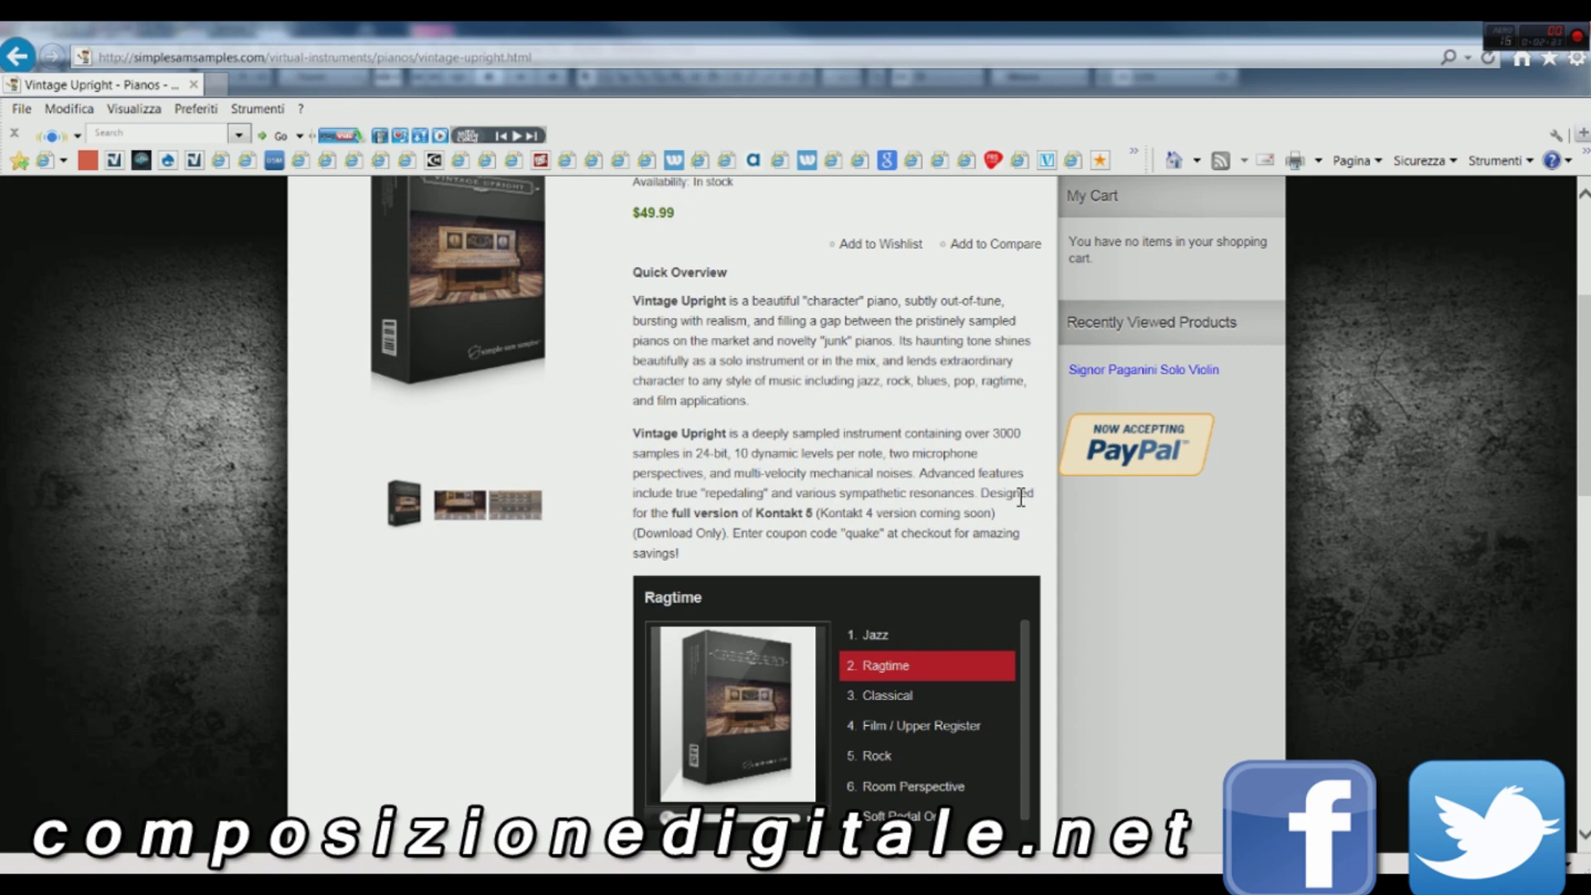
{"action": "scroll", "coordinate": [1021, 497], "scroll_direction": "down", "scroll_amount": 2}
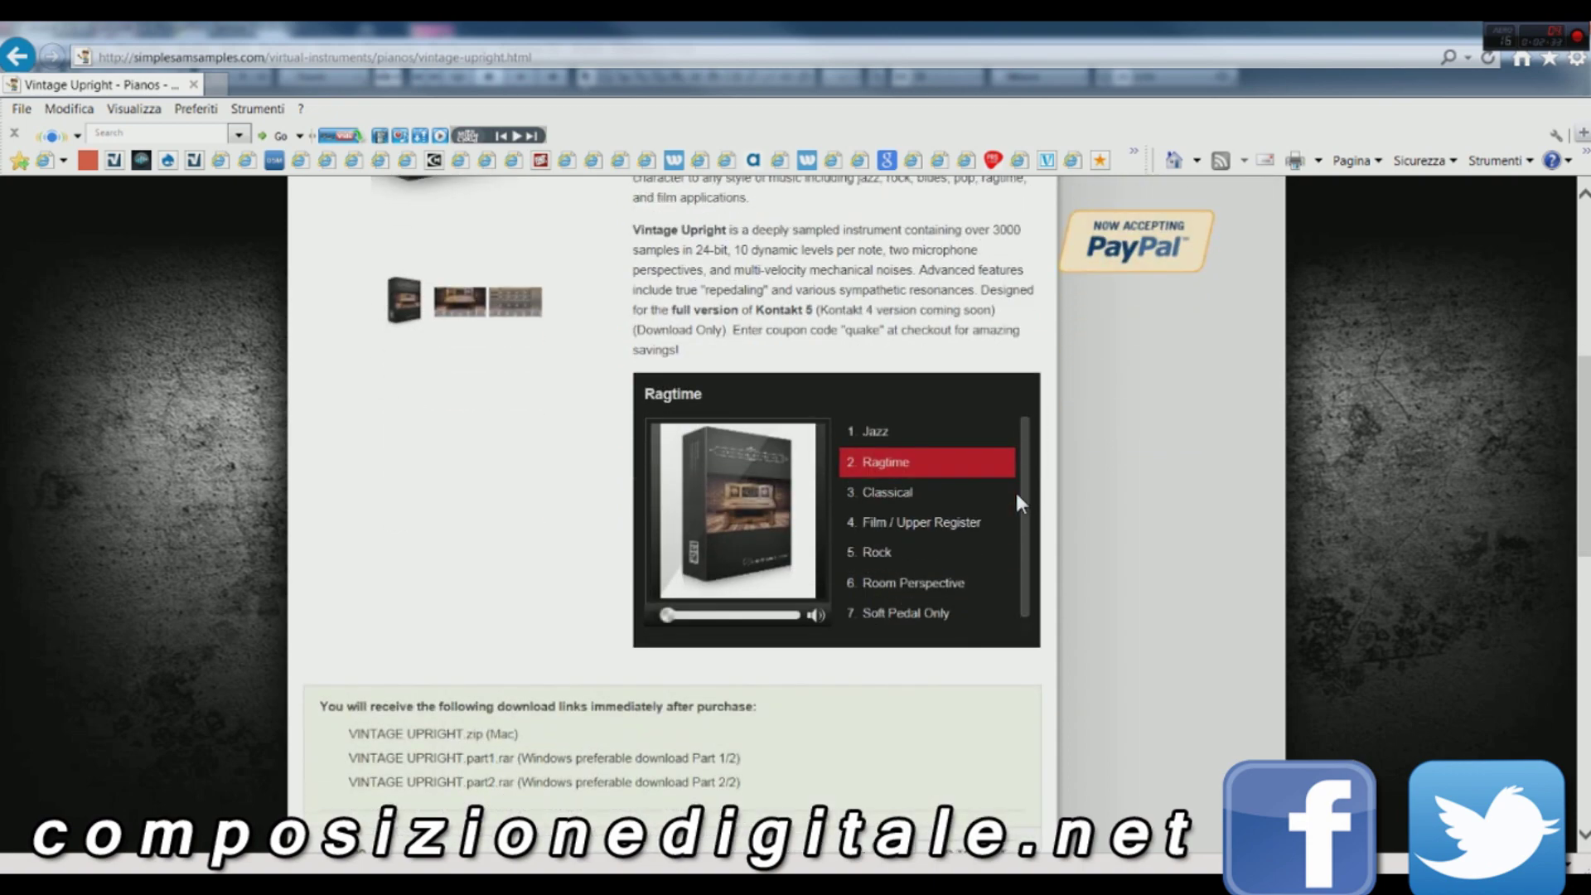
{"action": "scroll", "coordinate": [1020, 502], "scroll_direction": "down", "scroll_amount": 2}
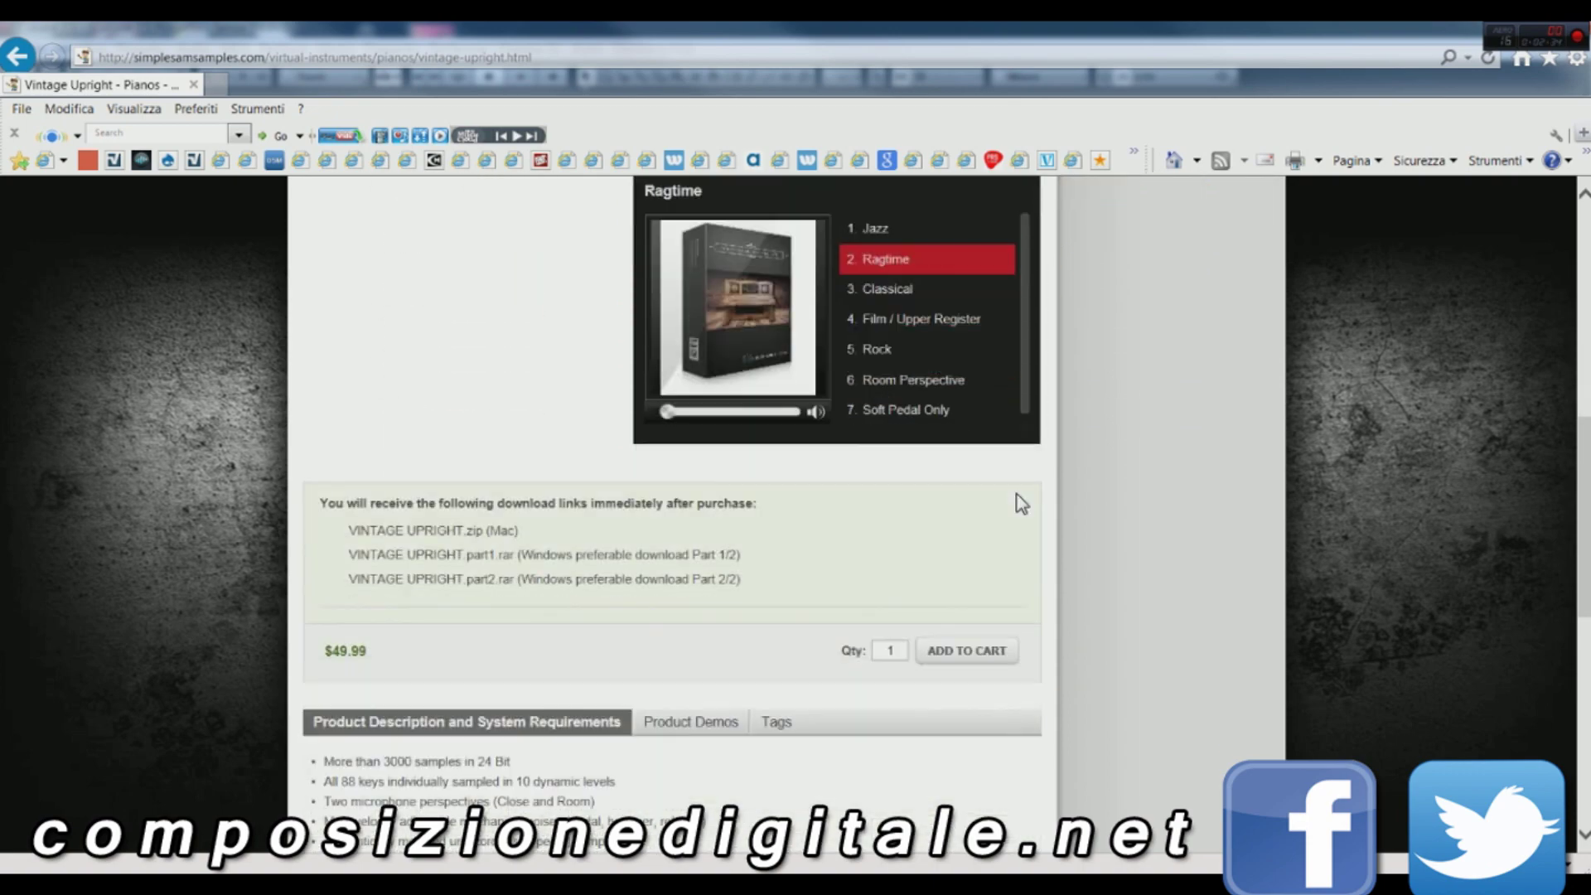
{"action": "scroll", "coordinate": [1020, 504], "scroll_direction": "down", "scroll_amount": 3}
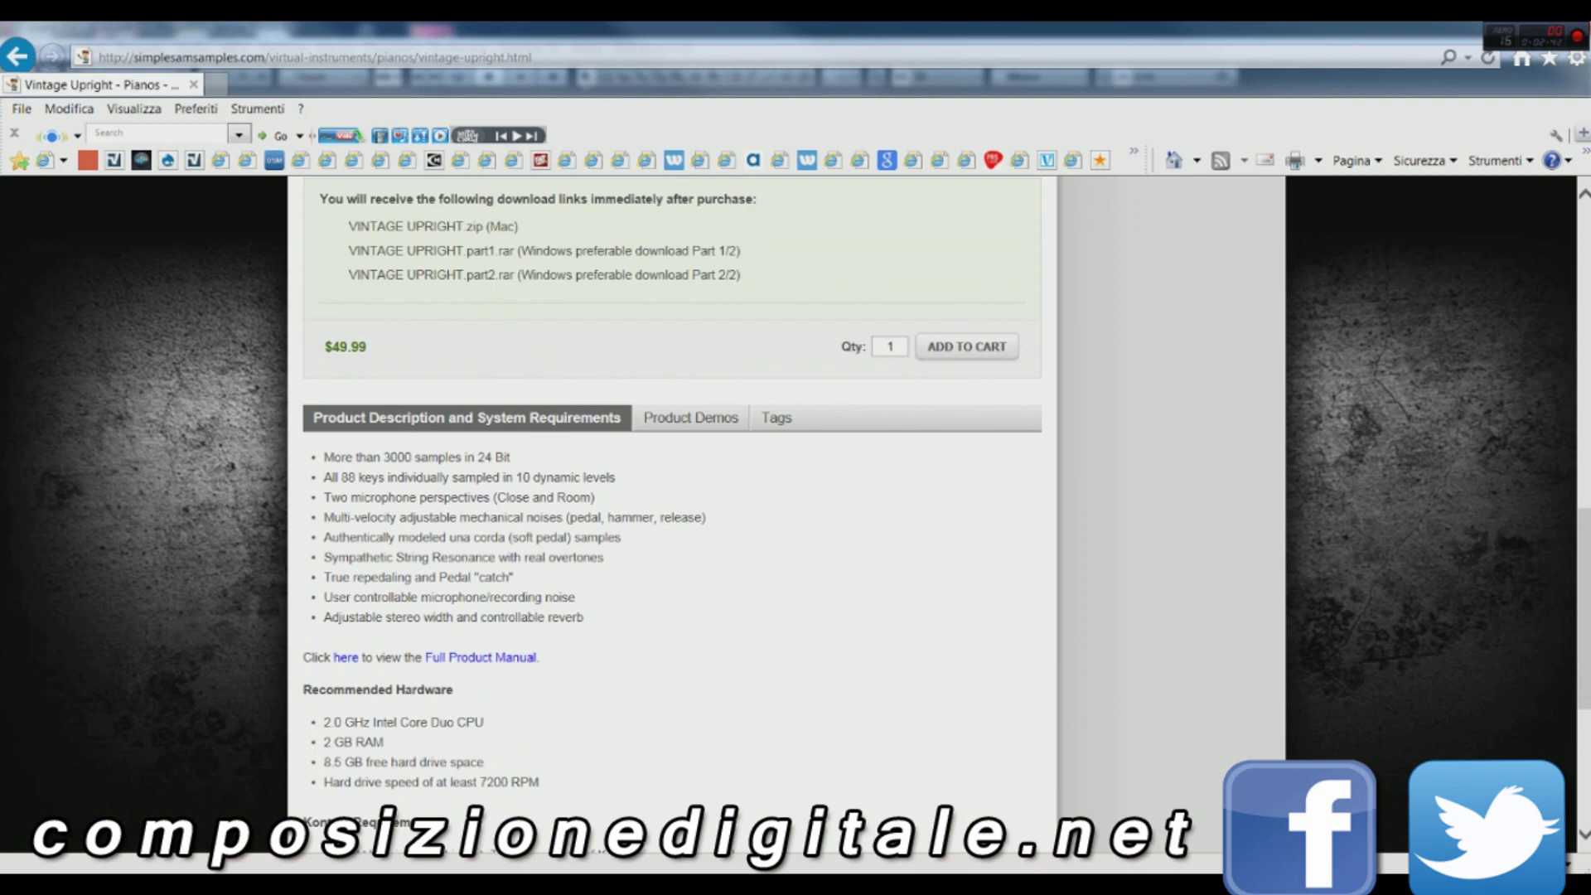
{"action": "left_click", "coordinate": [898, 772]}
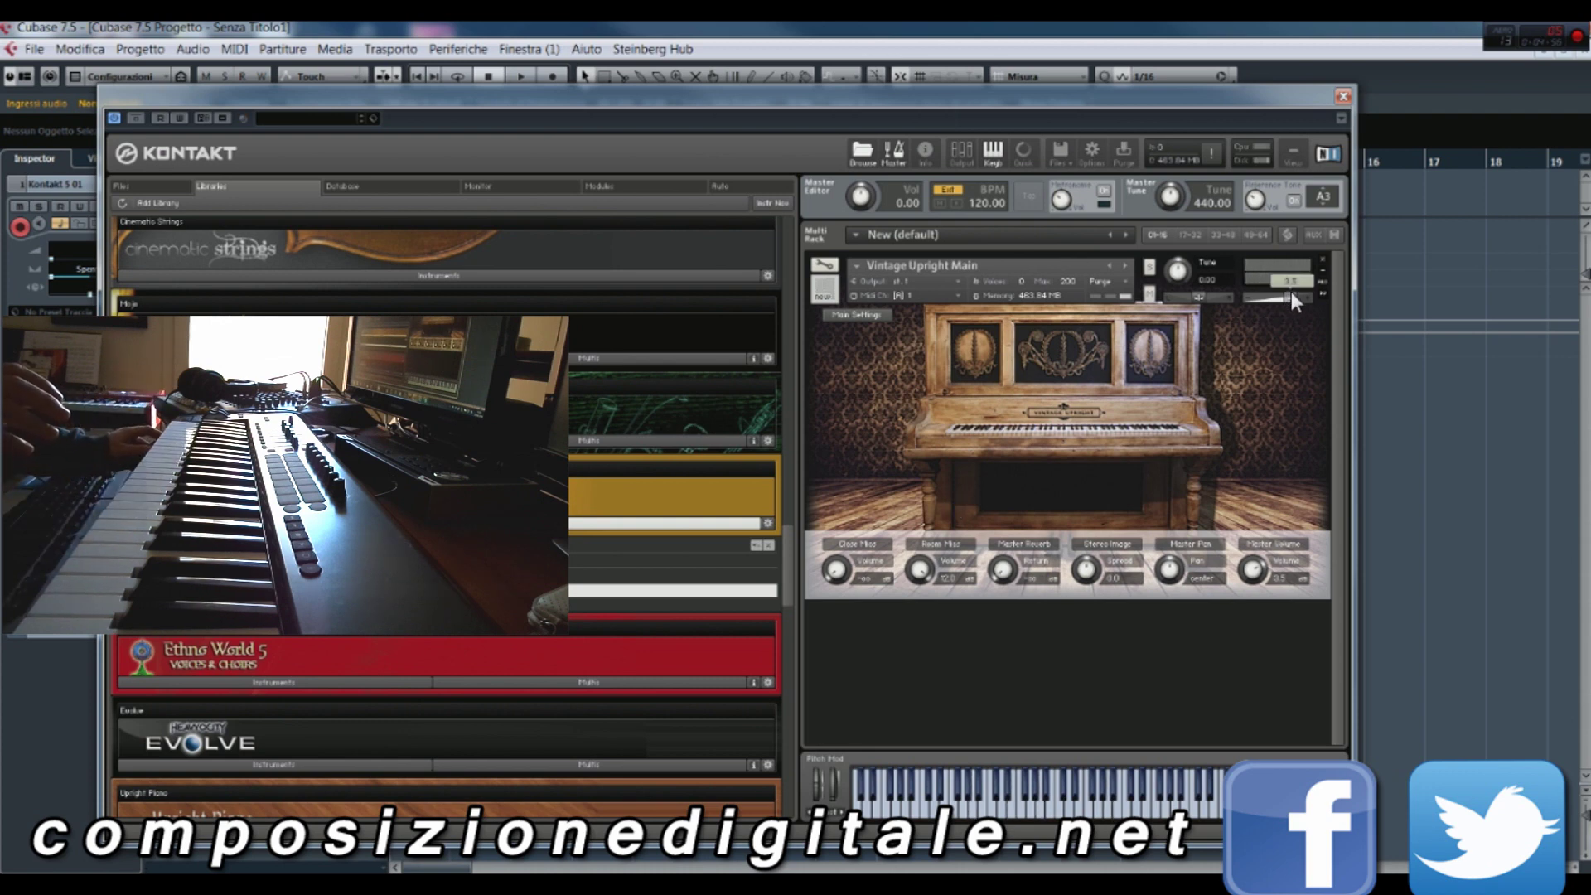
Step: Lower the Vintage Upright instrument's volume slightly, and rebalance its Close Mics and Room Mics volumes with both audible
{"action": "left_click_drag", "start_coordinate": [1281, 295], "coordinate": [1277, 296]}
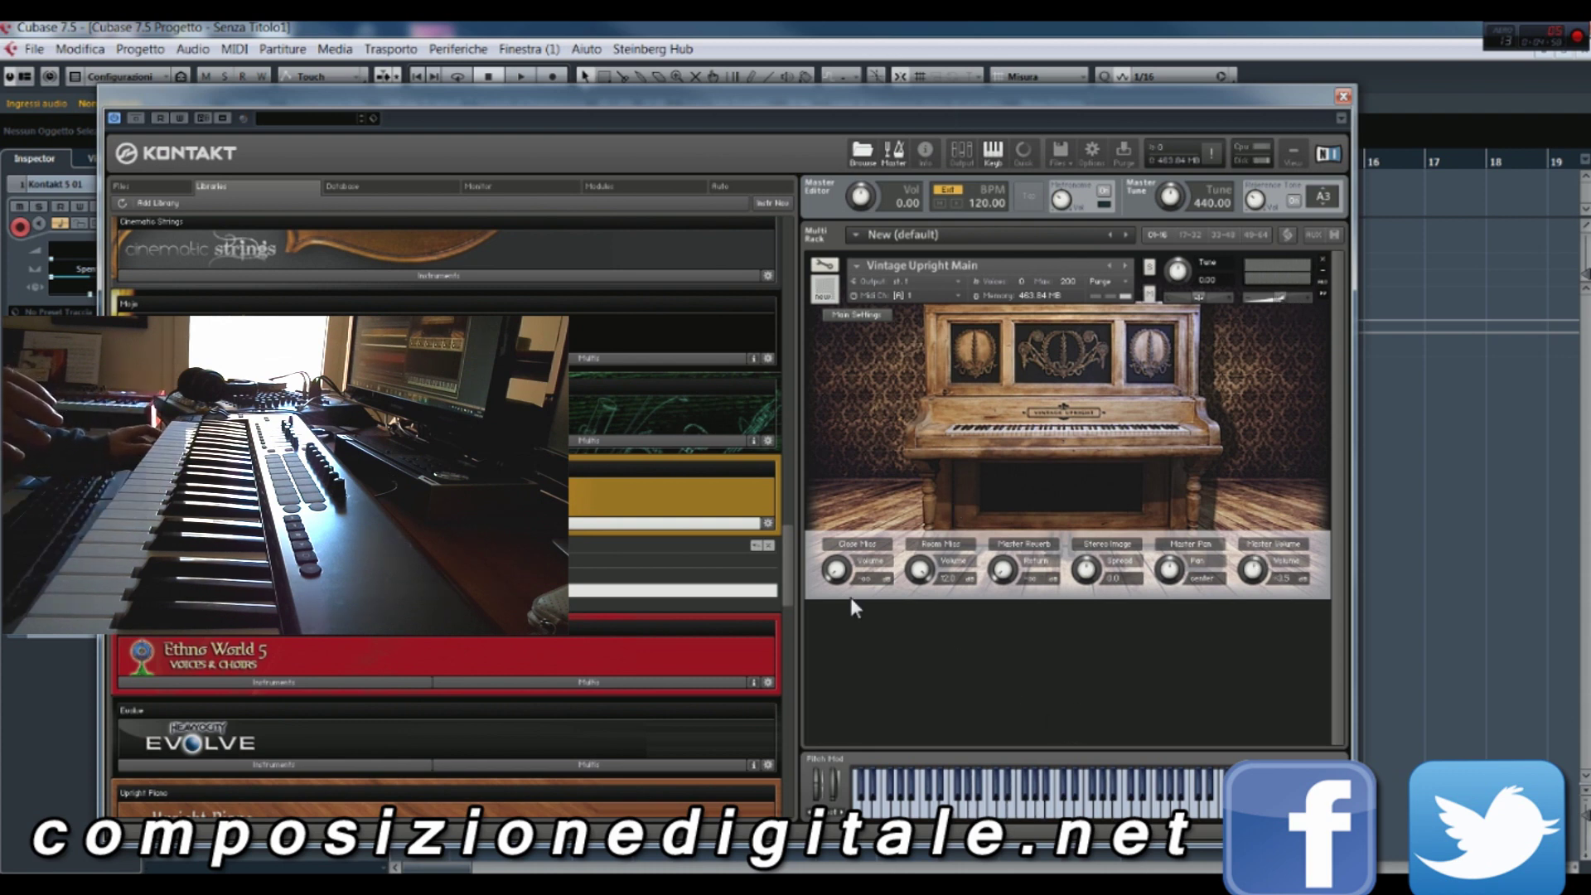
{"action": "left_click_drag", "start_coordinate": [836, 566], "coordinate": [893, 383]}
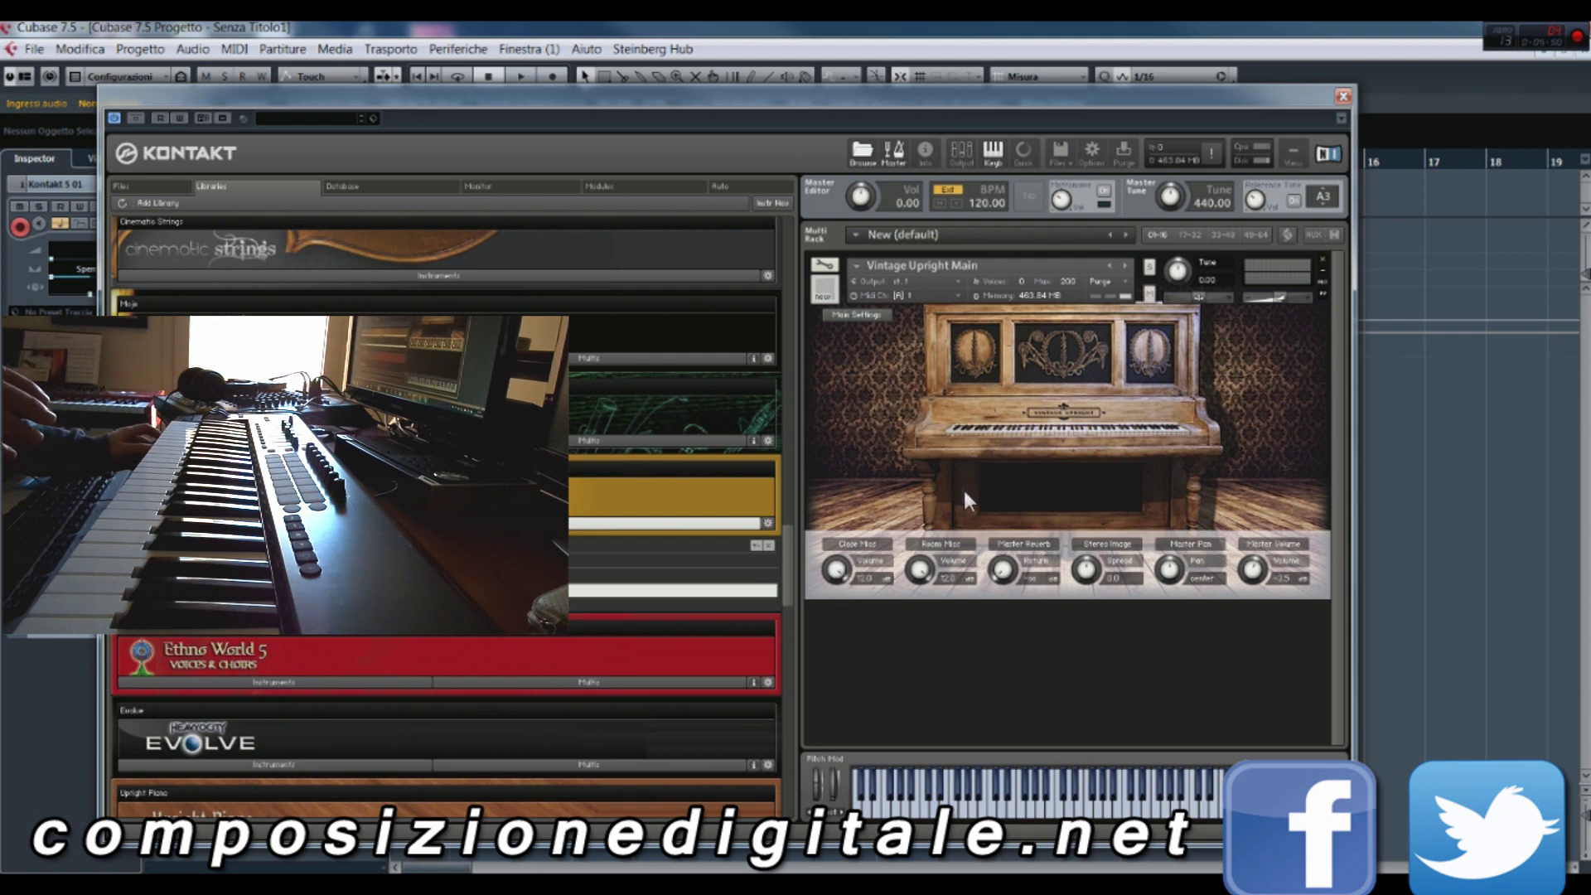
{"action": "left_click_drag", "start_coordinate": [928, 572], "coordinate": [893, 868]}
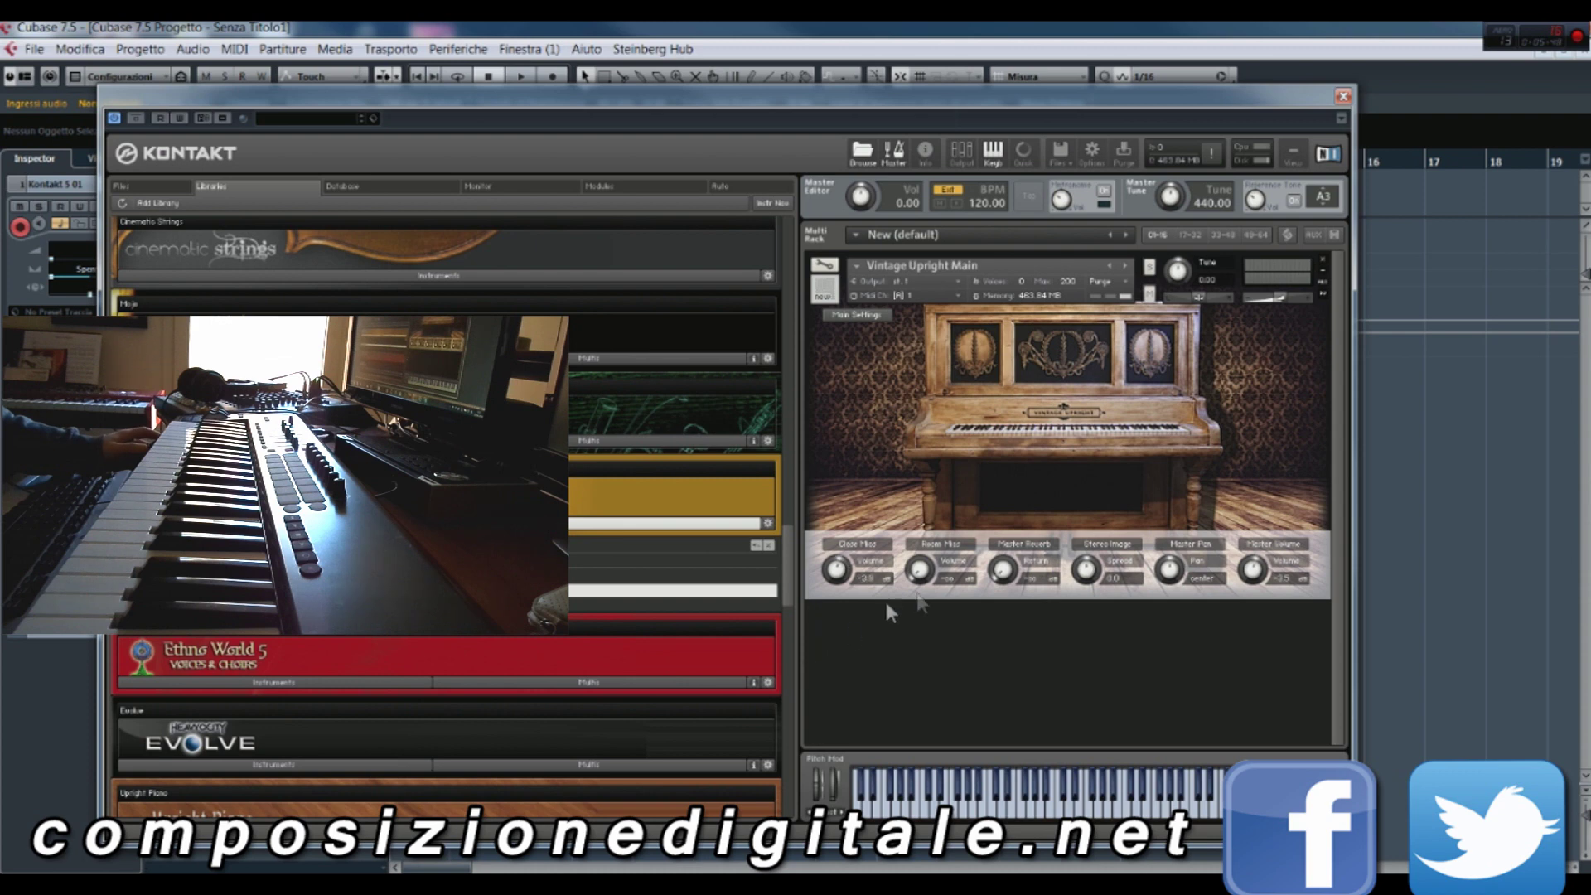
{"action": "left_click_drag", "start_coordinate": [917, 571], "coordinate": [920, 543]}
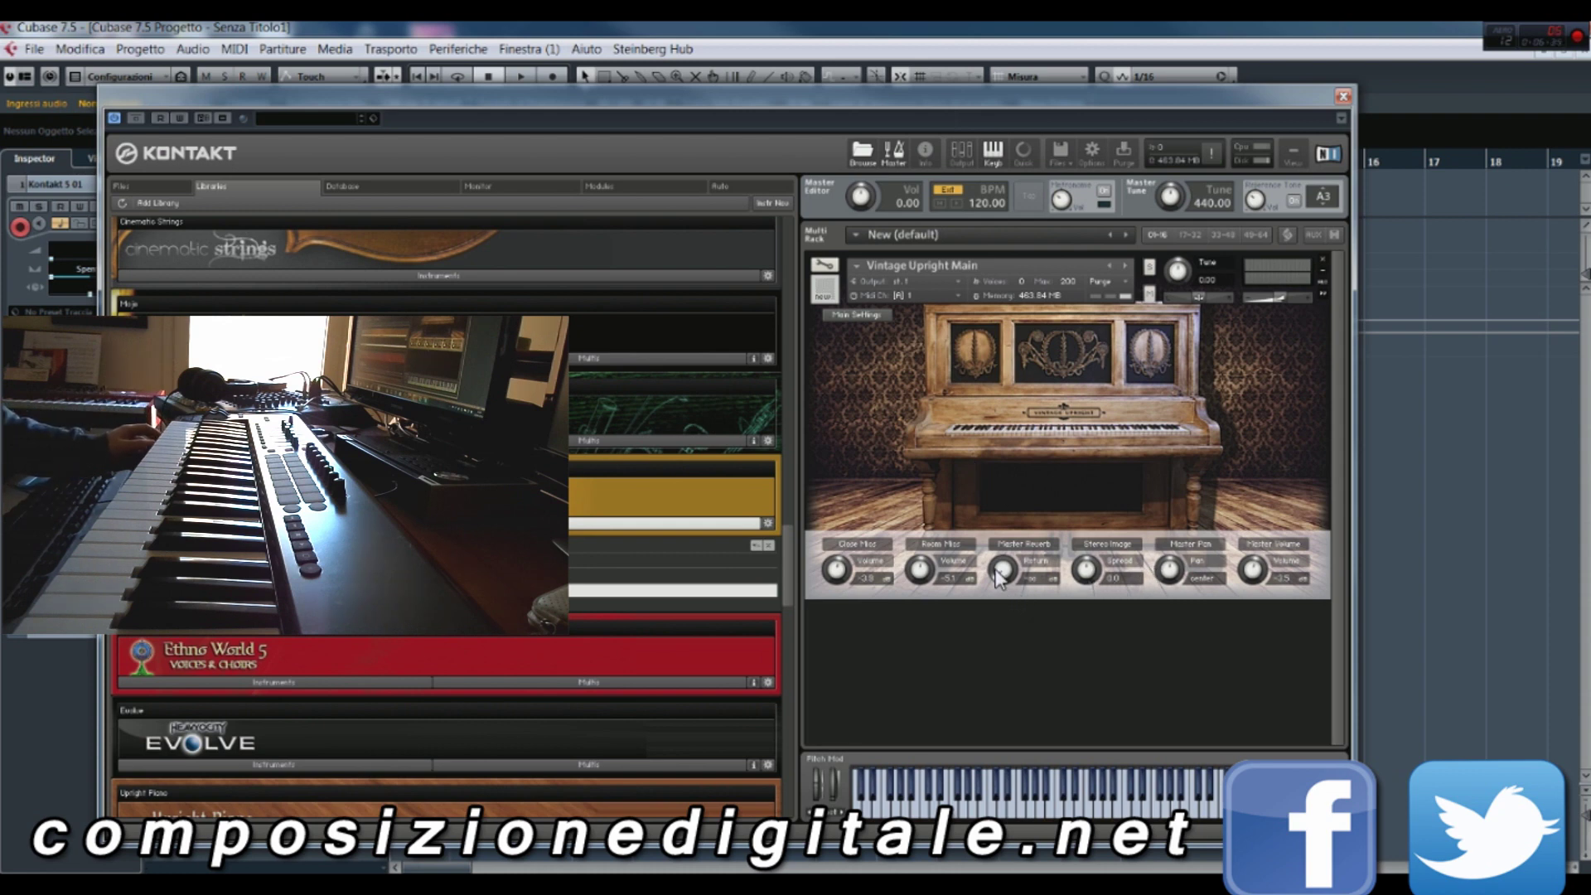
Step: Try two Master Reverb return levels on the piano, and turn the reverb fully down again
{"action": "left_click_drag", "start_coordinate": [997, 574], "coordinate": [1002, 565]}
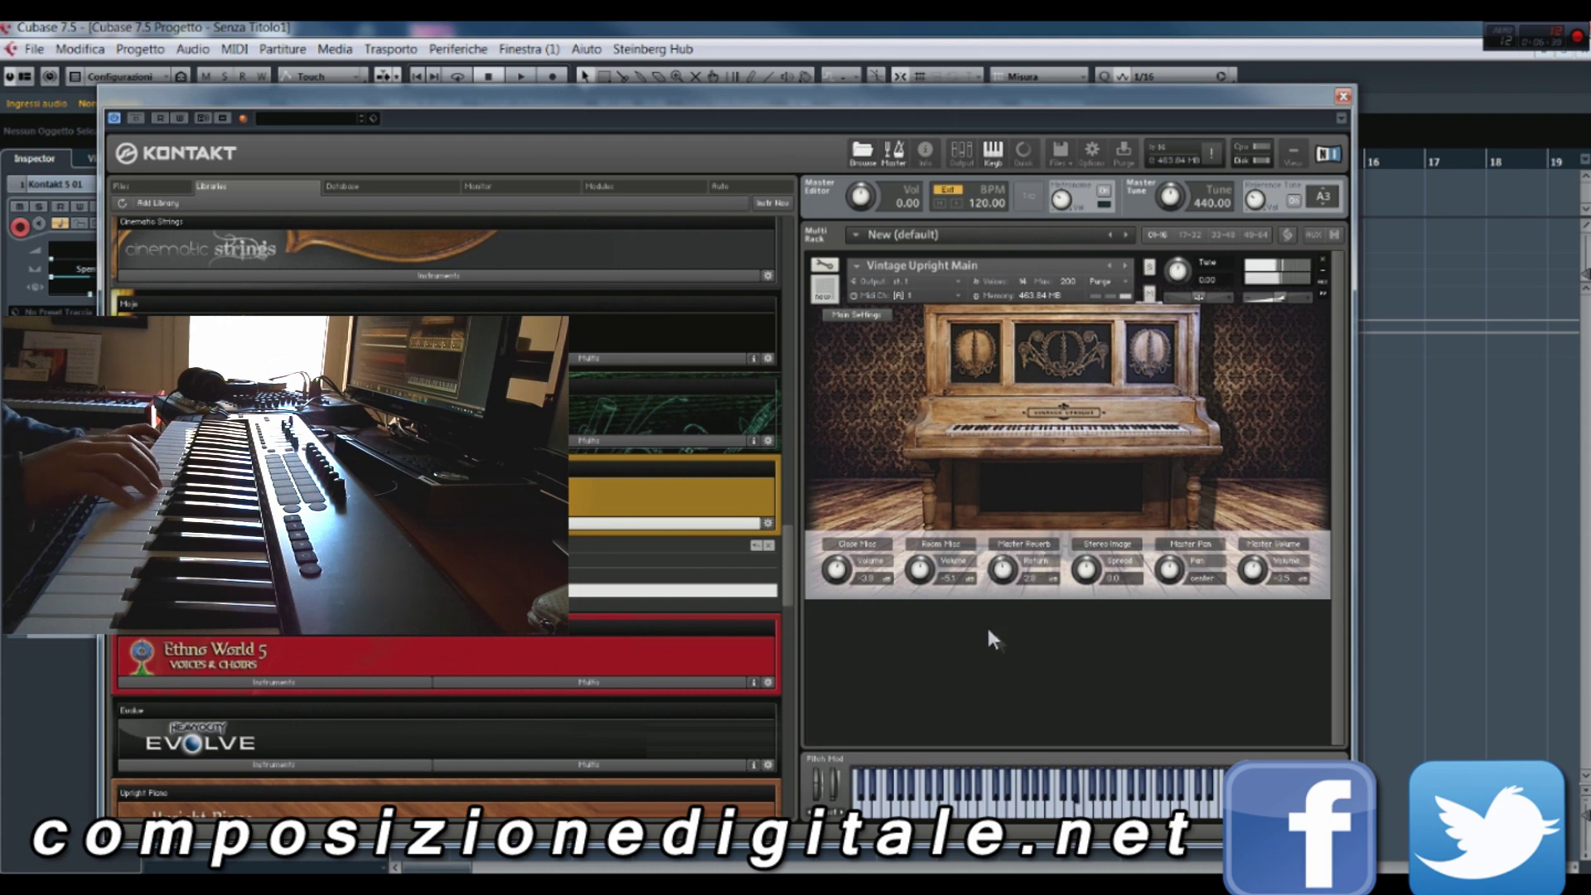
{"action": "left_click_drag", "start_coordinate": [1009, 558], "coordinate": [992, 593]}
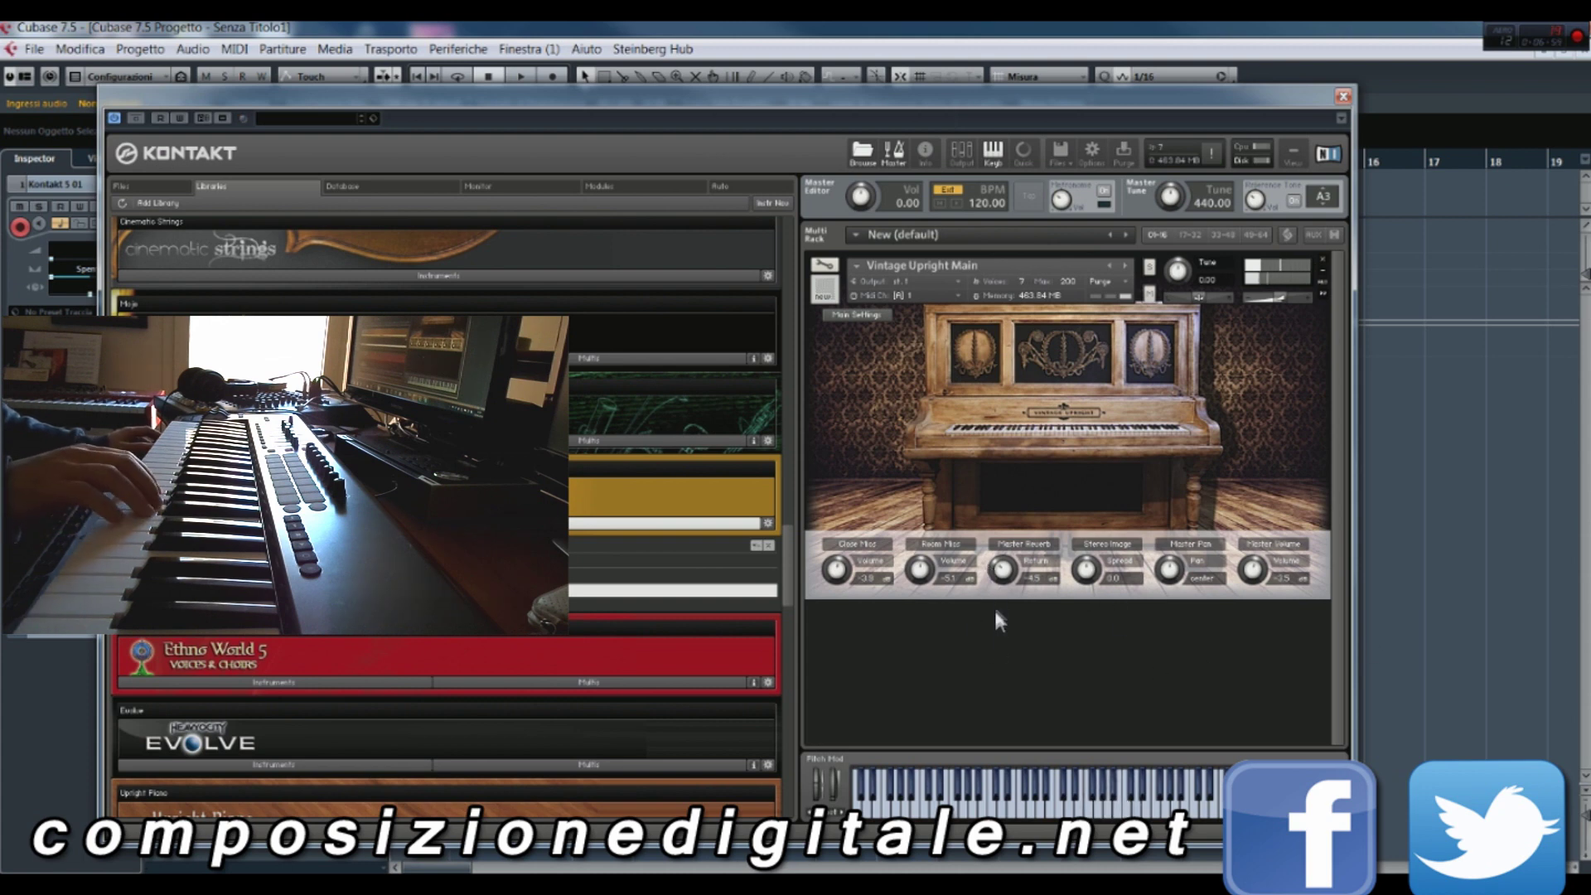
{"action": "left_click_drag", "start_coordinate": [1001, 568], "coordinate": [991, 646]}
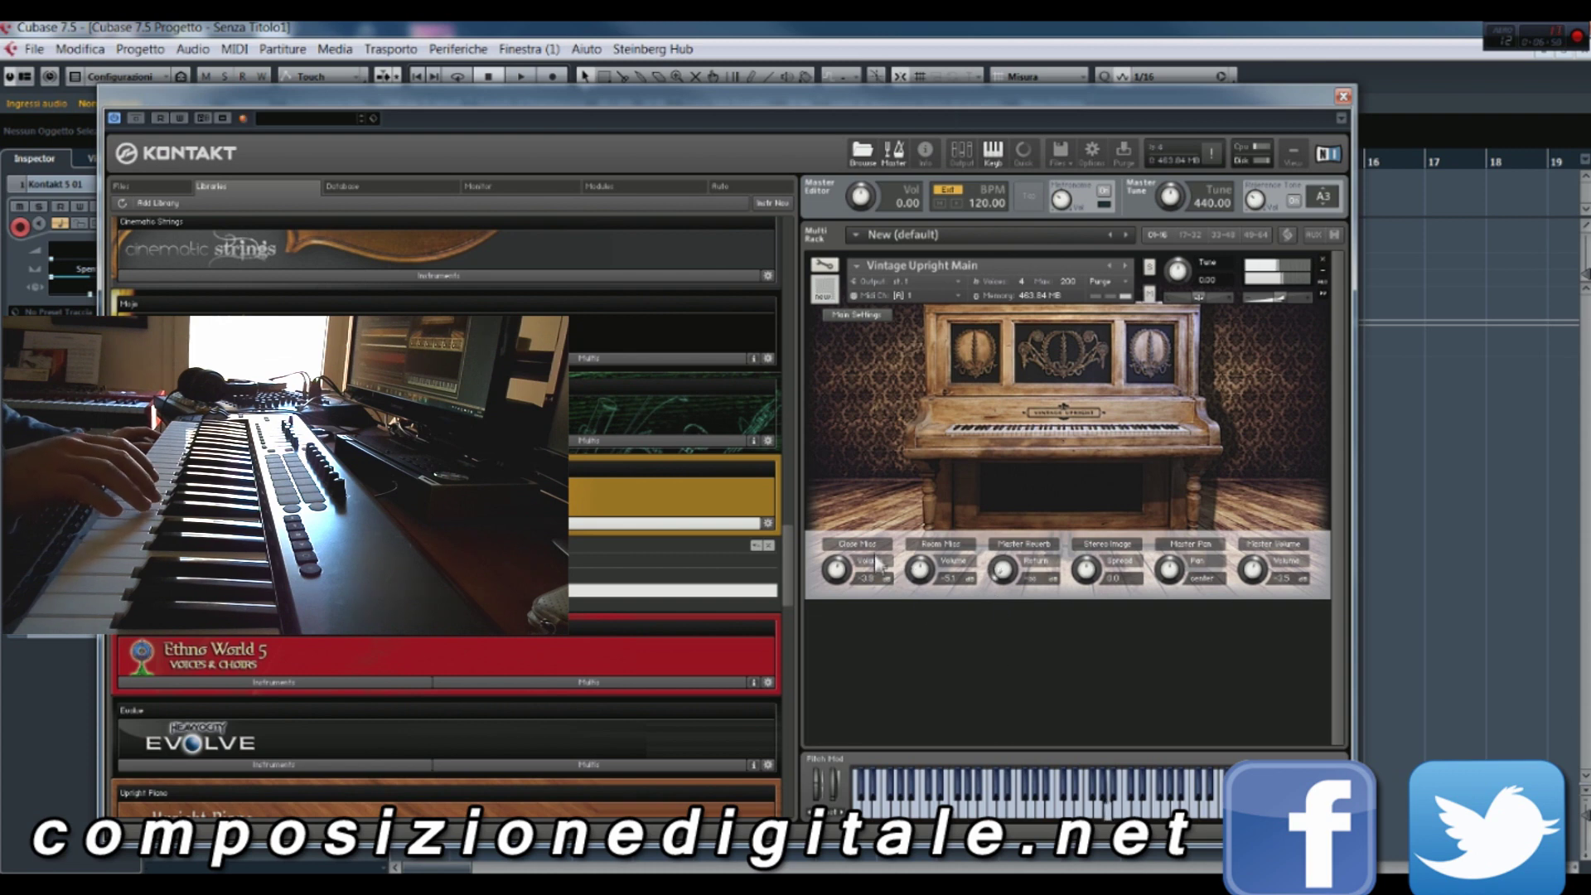
Step: Raise the Close Mics volume and widen the Stereo Image spread of the piano
{"action": "left_click_drag", "start_coordinate": [860, 540], "coordinate": [863, 529]}
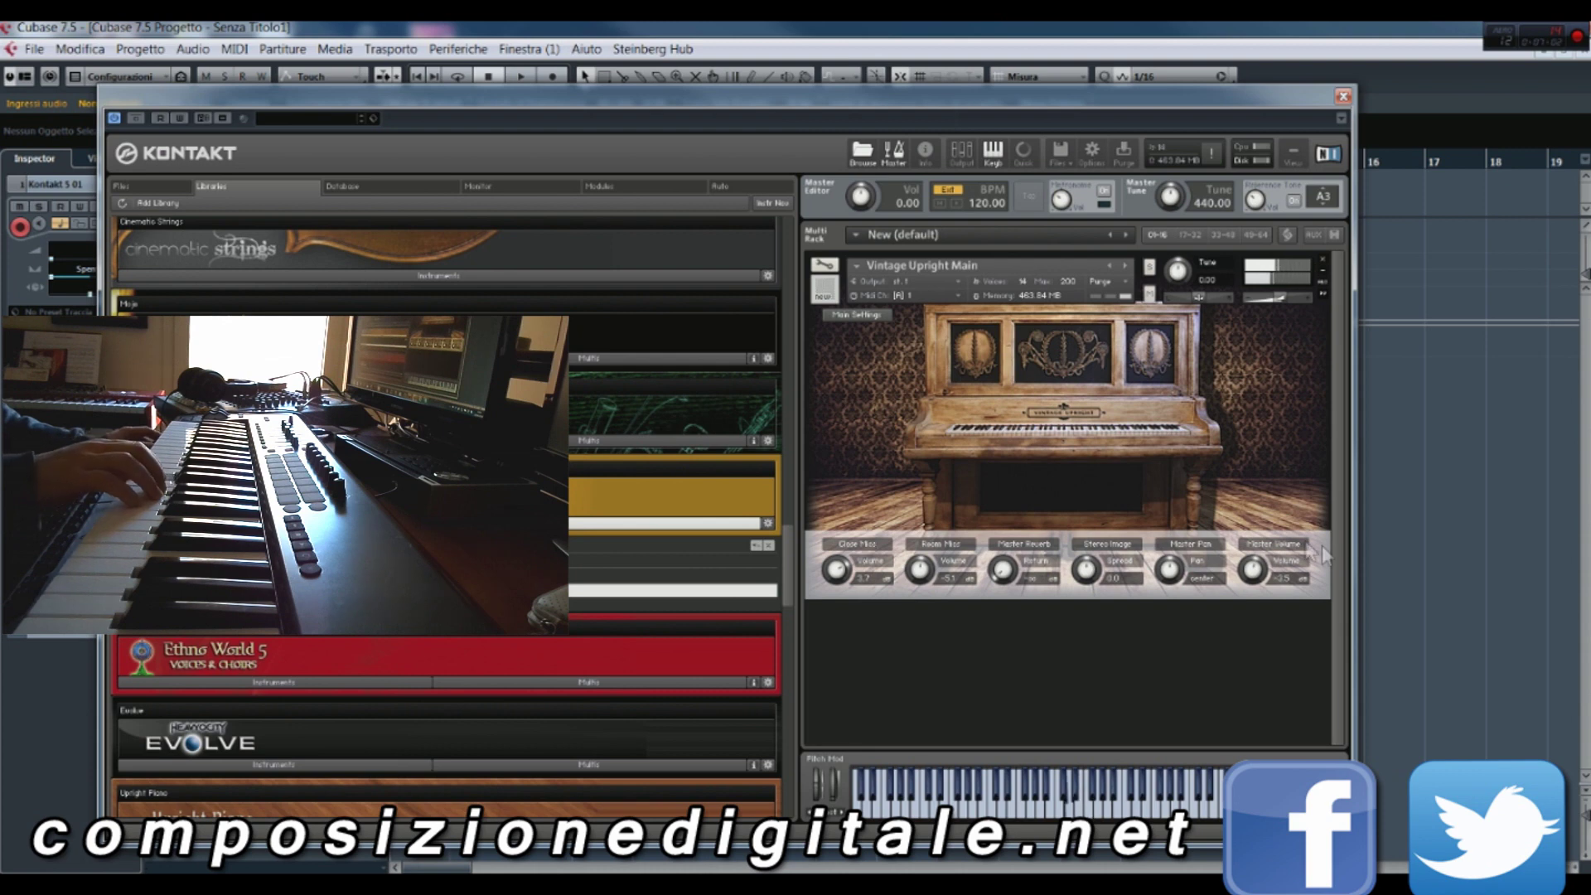
{"action": "mouse_move", "coordinate": [1086, 577]}
{"action": "left_mouse_down"}
{"action": "mouse_move", "coordinate": [1175, 482]}
{"action": "mouse_move", "coordinate": [1140, 494]}
{"action": "mouse_move", "coordinate": [1087, 569]}
{"action": "left_mouse_up"}
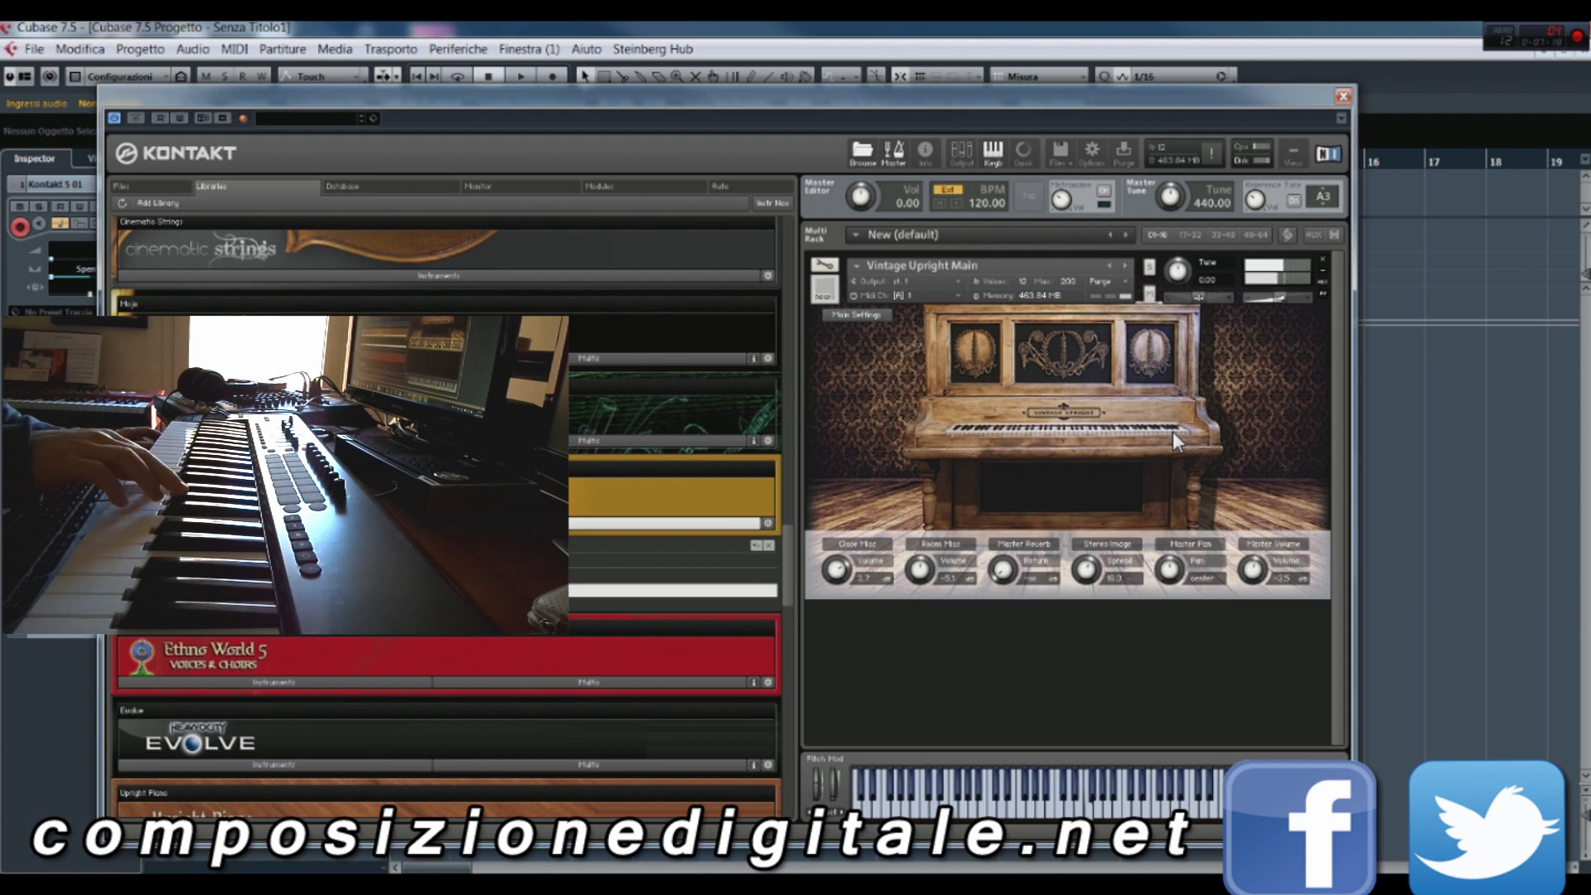
Step: In the piano's Main Settings, lower the close-mic Key-Down Noise and try a loud Key-Release Noise before returning it close to 0 dB
{"action": "left_click", "coordinate": [853, 310]}
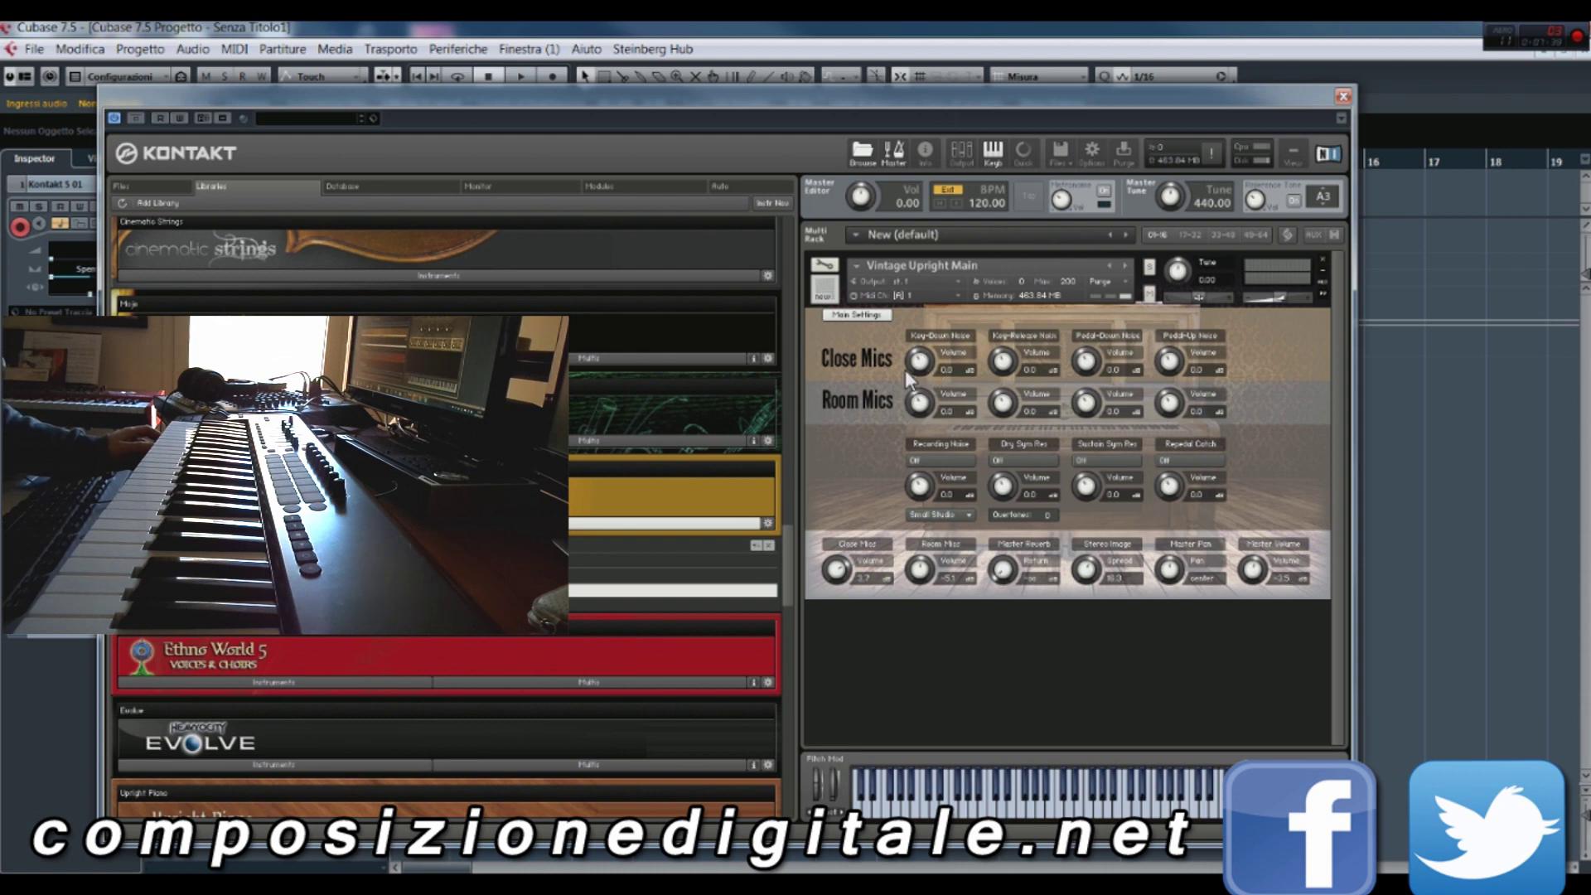
{"action": "mouse_move", "coordinate": [918, 361]}
{"action": "left_mouse_down"}
{"action": "mouse_move", "coordinate": [1006, 256]}
{"action": "mouse_move", "coordinate": [916, 330]}
{"action": "mouse_move", "coordinate": [893, 446]}
{"action": "mouse_move", "coordinate": [949, 316]}
{"action": "mouse_move", "coordinate": [913, 369]}
{"action": "left_mouse_up"}
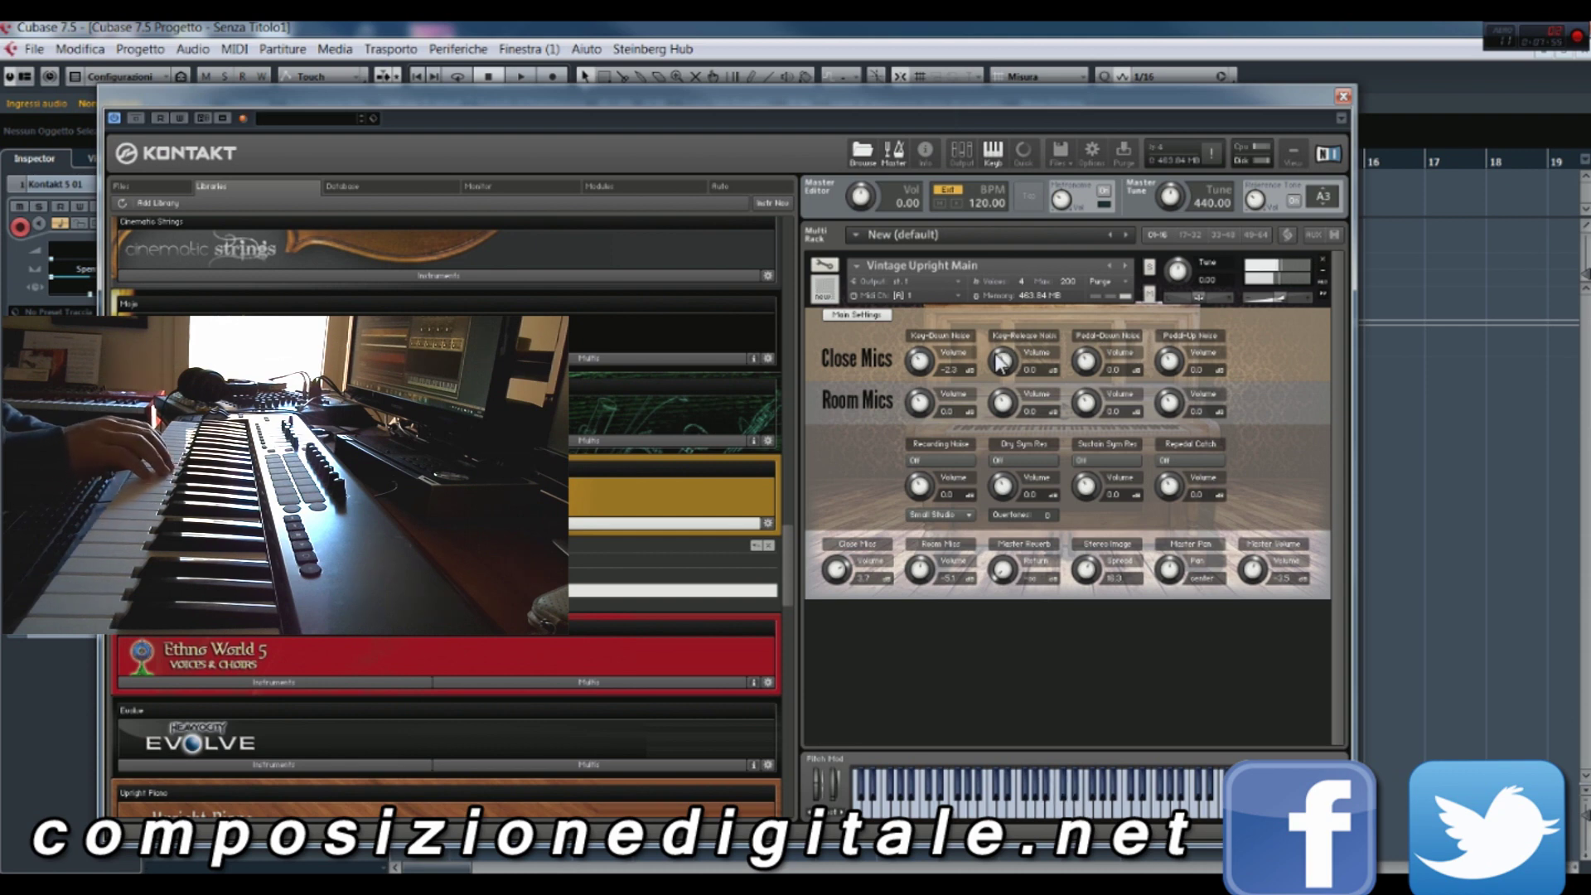
{"action": "left_click_drag", "start_coordinate": [1001, 362], "coordinate": [1031, 300]}
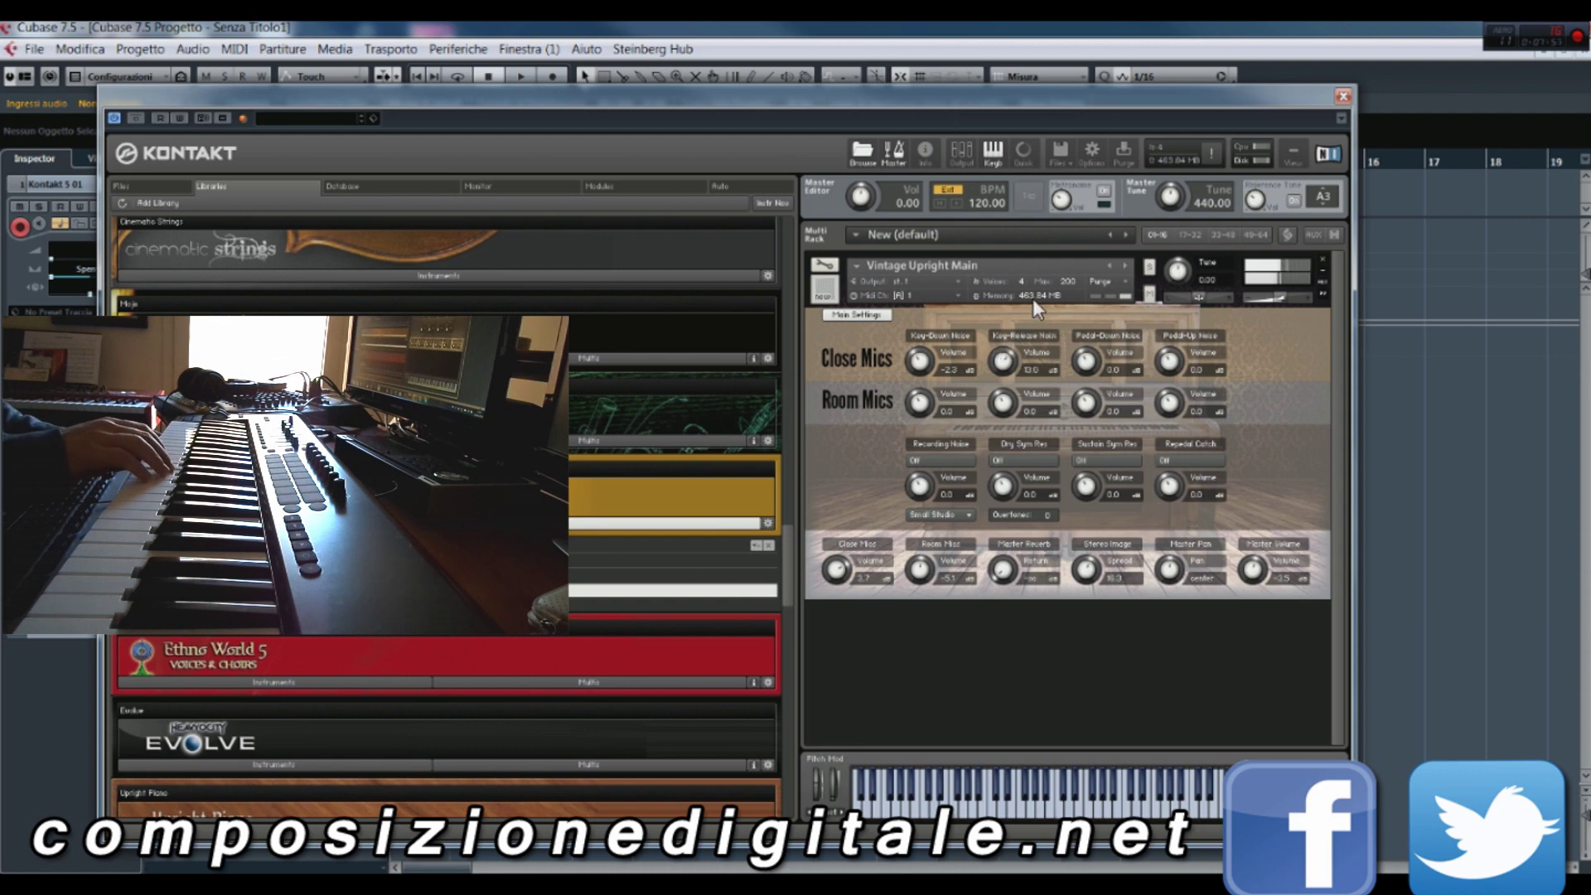
{"action": "left_click_drag", "start_coordinate": [1033, 298], "coordinate": [978, 358]}
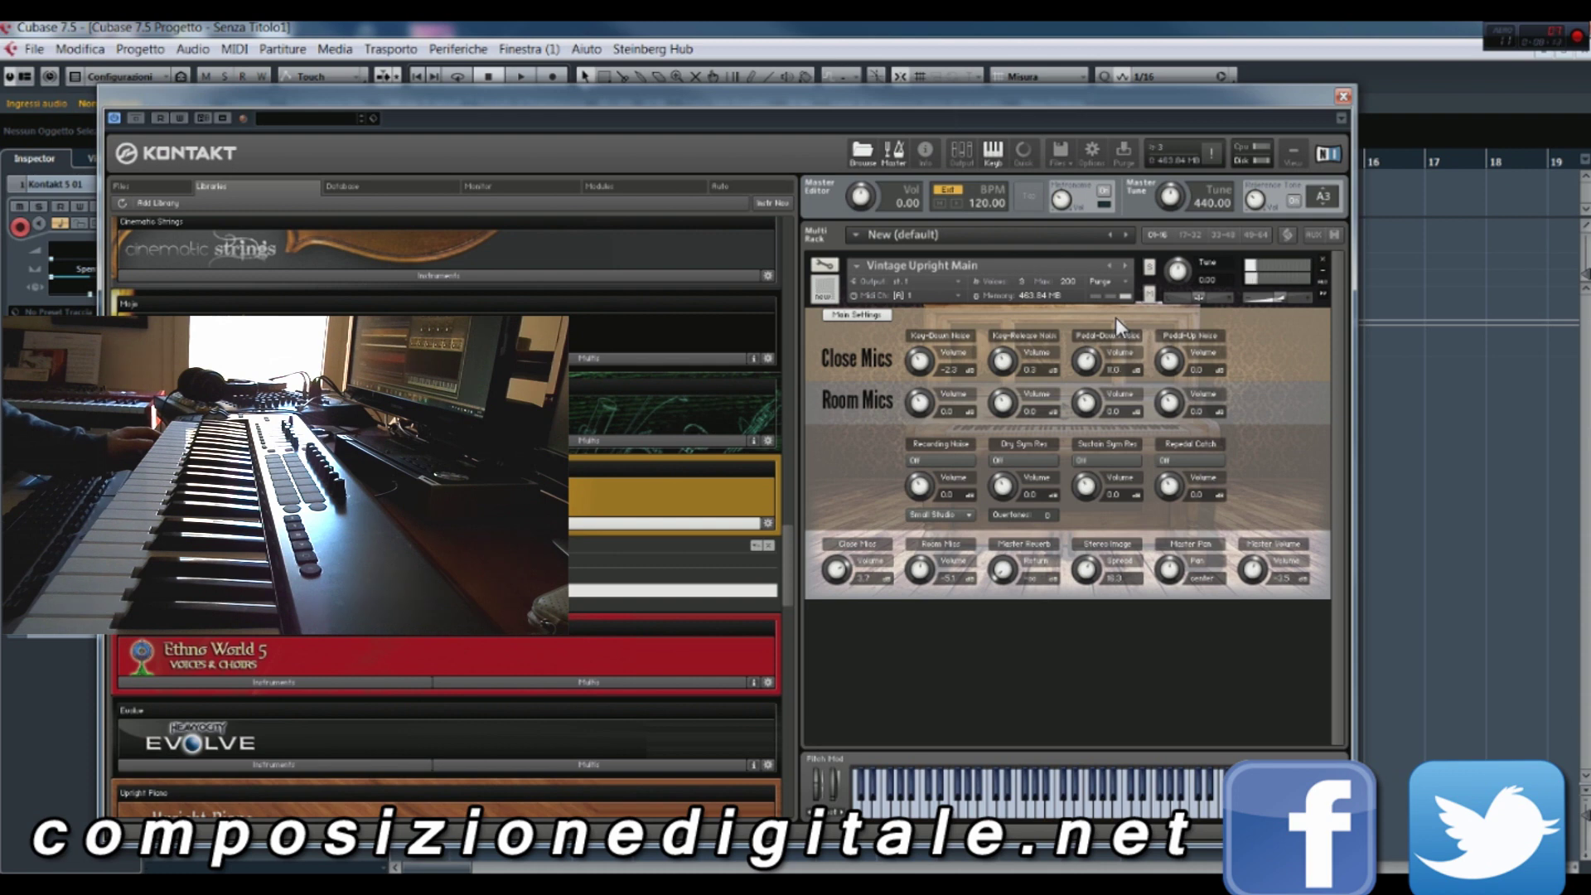
Step: Adjust the close-mic Pedal-Down and Pedal-Up Noise volumes, and raise the overall Room Mics volume to 0.2 dB
{"action": "left_click_drag", "start_coordinate": [1084, 348], "coordinate": [1083, 378]}
{"action": "left_click_drag", "start_coordinate": [1164, 365], "coordinate": [1198, 303]}
{"action": "left_click_drag", "start_coordinate": [1198, 304], "coordinate": [1163, 350]}
{"action": "left_click_drag", "start_coordinate": [1089, 370], "coordinate": [1095, 363]}
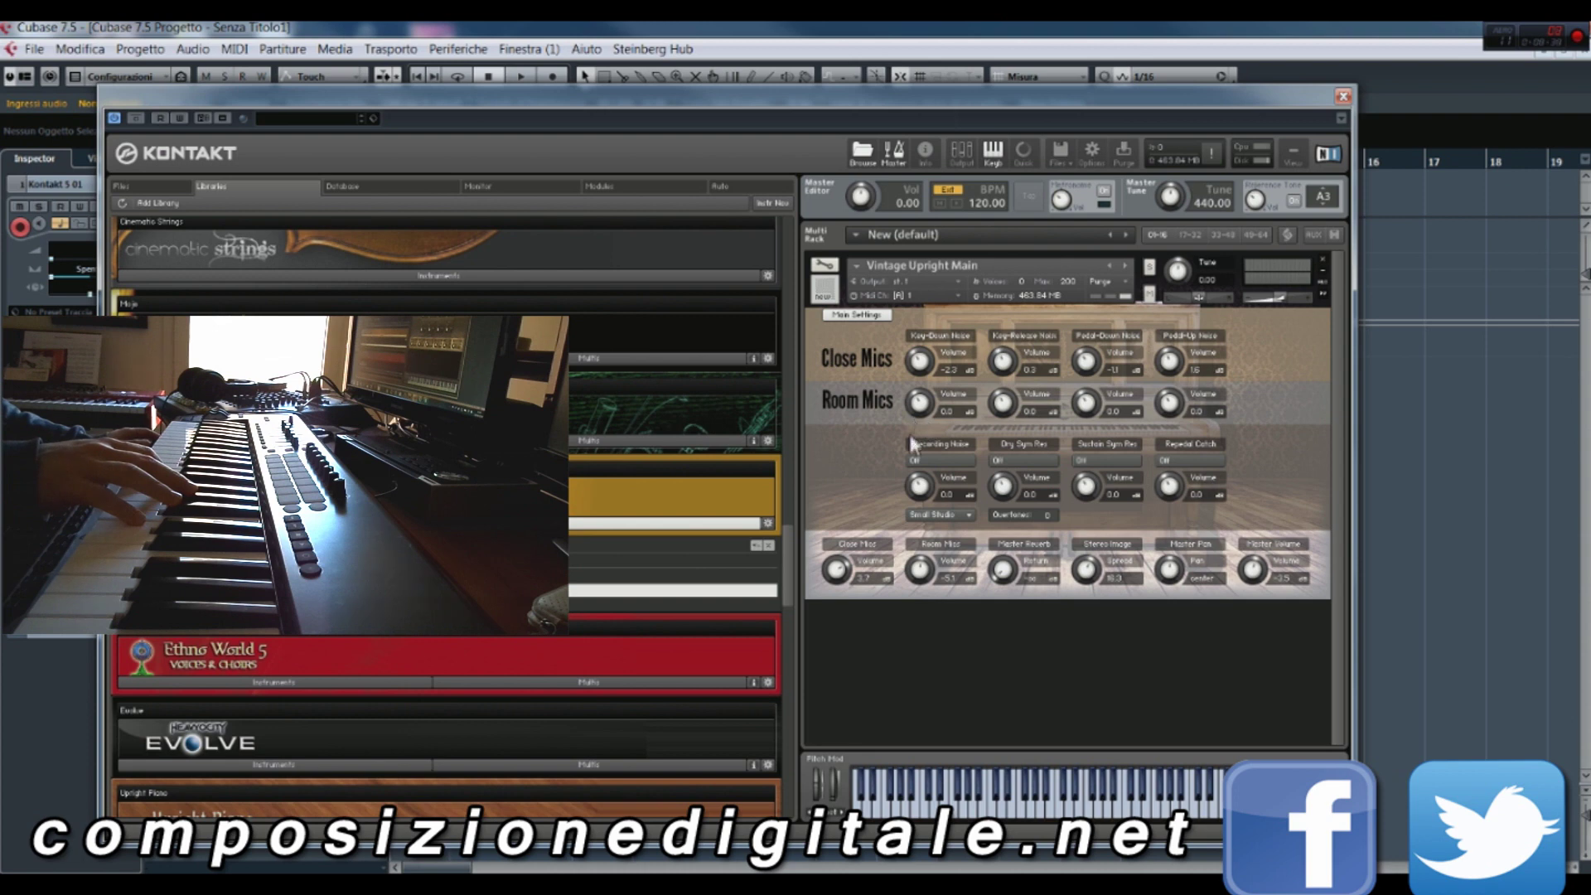
{"action": "left_click_drag", "start_coordinate": [914, 566], "coordinate": [922, 547]}
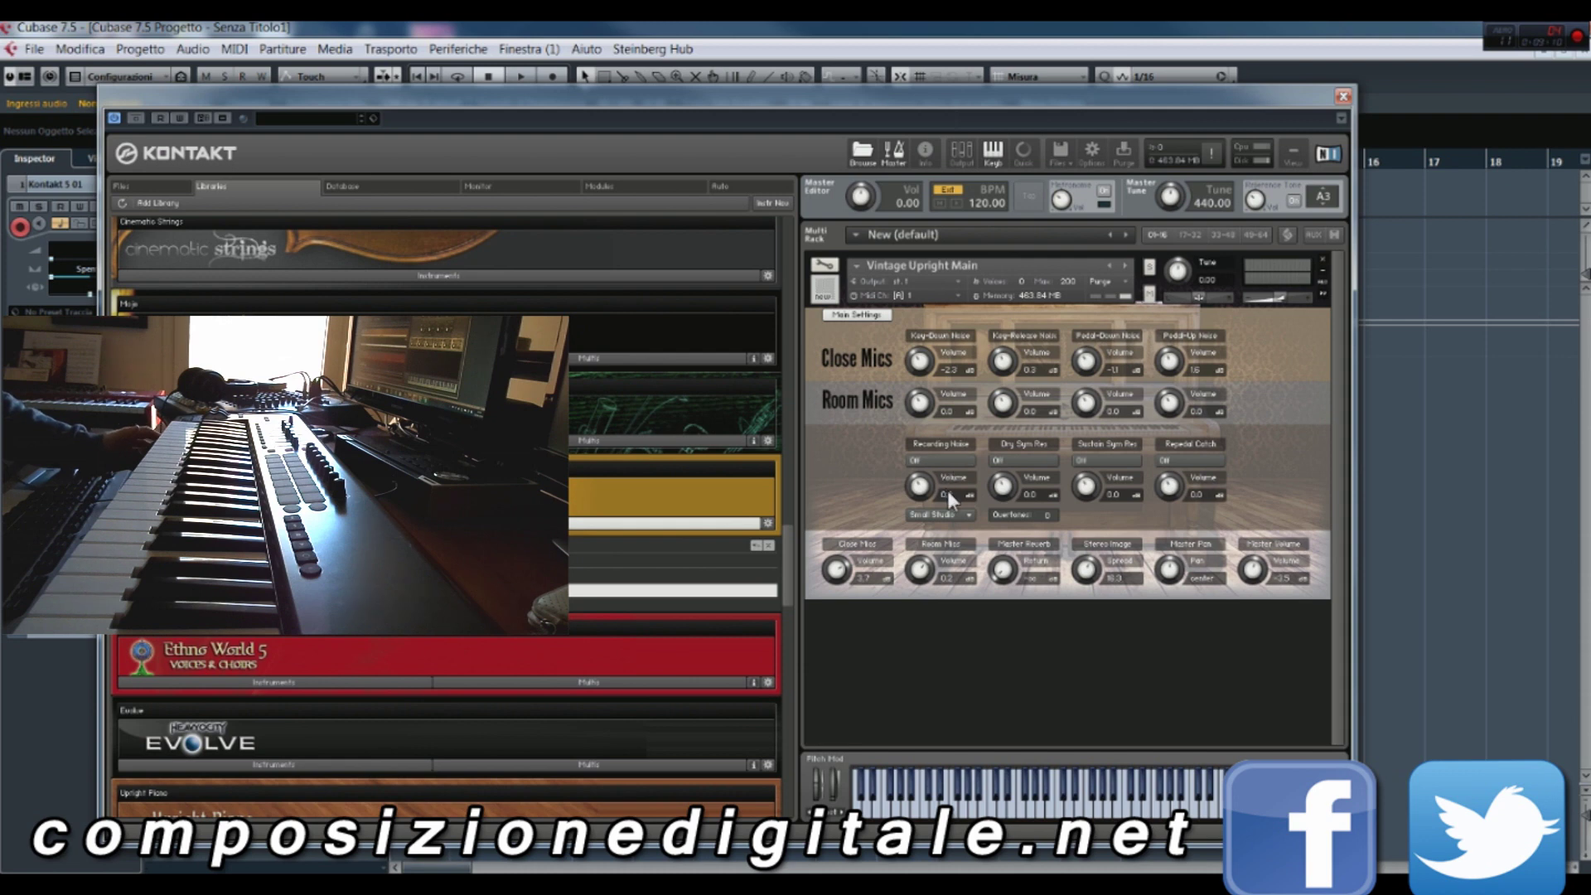
Step: Turn on Recording Noise and set its type to Medium Studio
{"action": "left_click", "coordinate": [961, 514]}
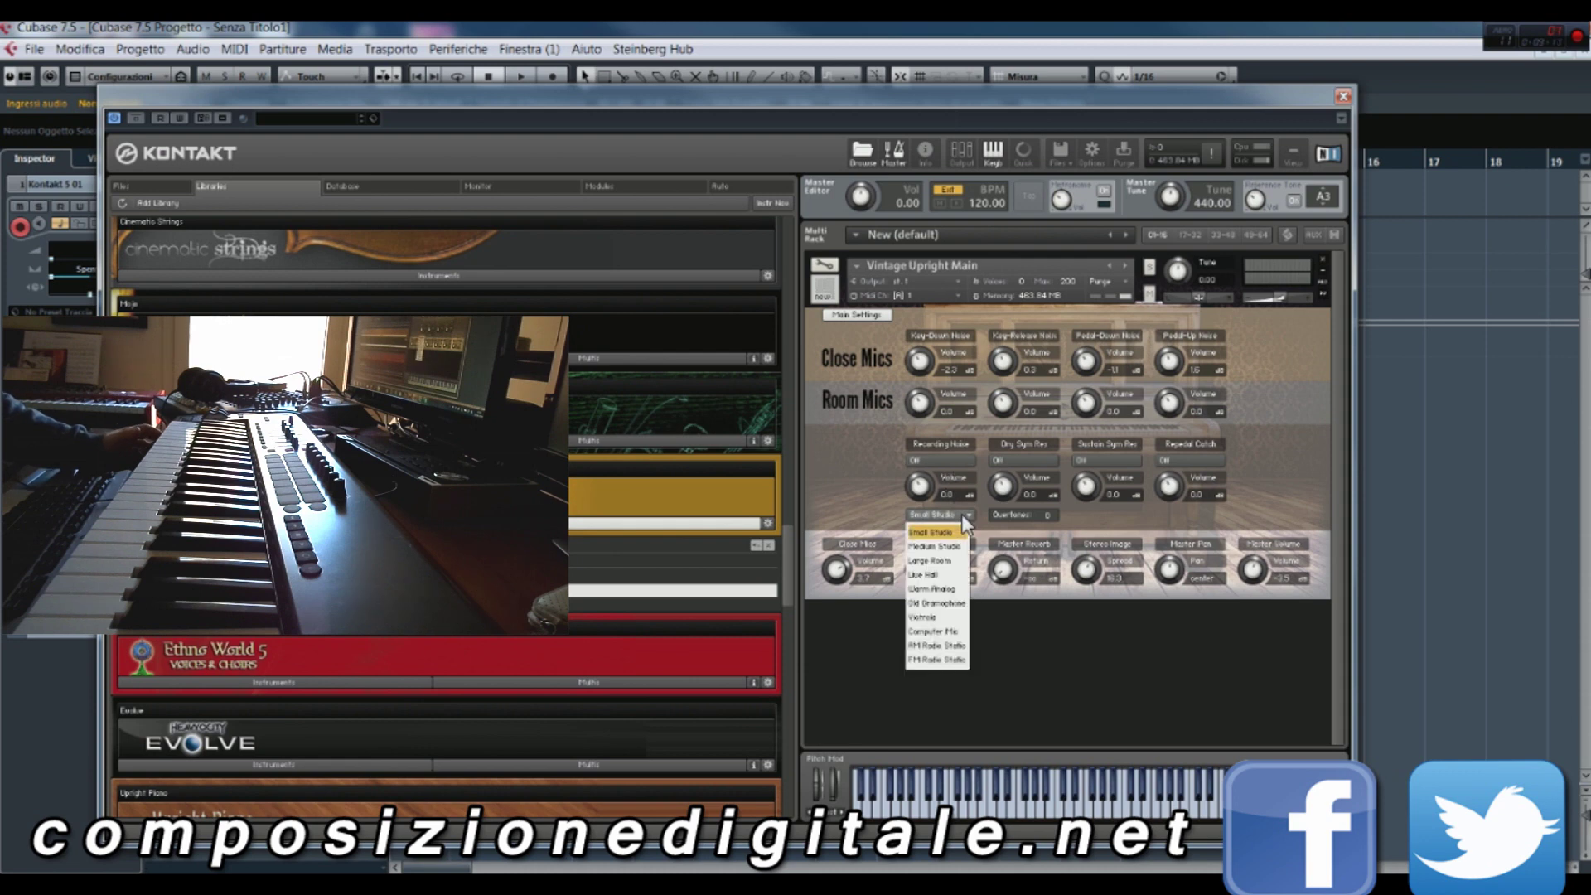
{"action": "left_click", "coordinate": [918, 464]}
{"action": "left_click", "coordinate": [916, 463]}
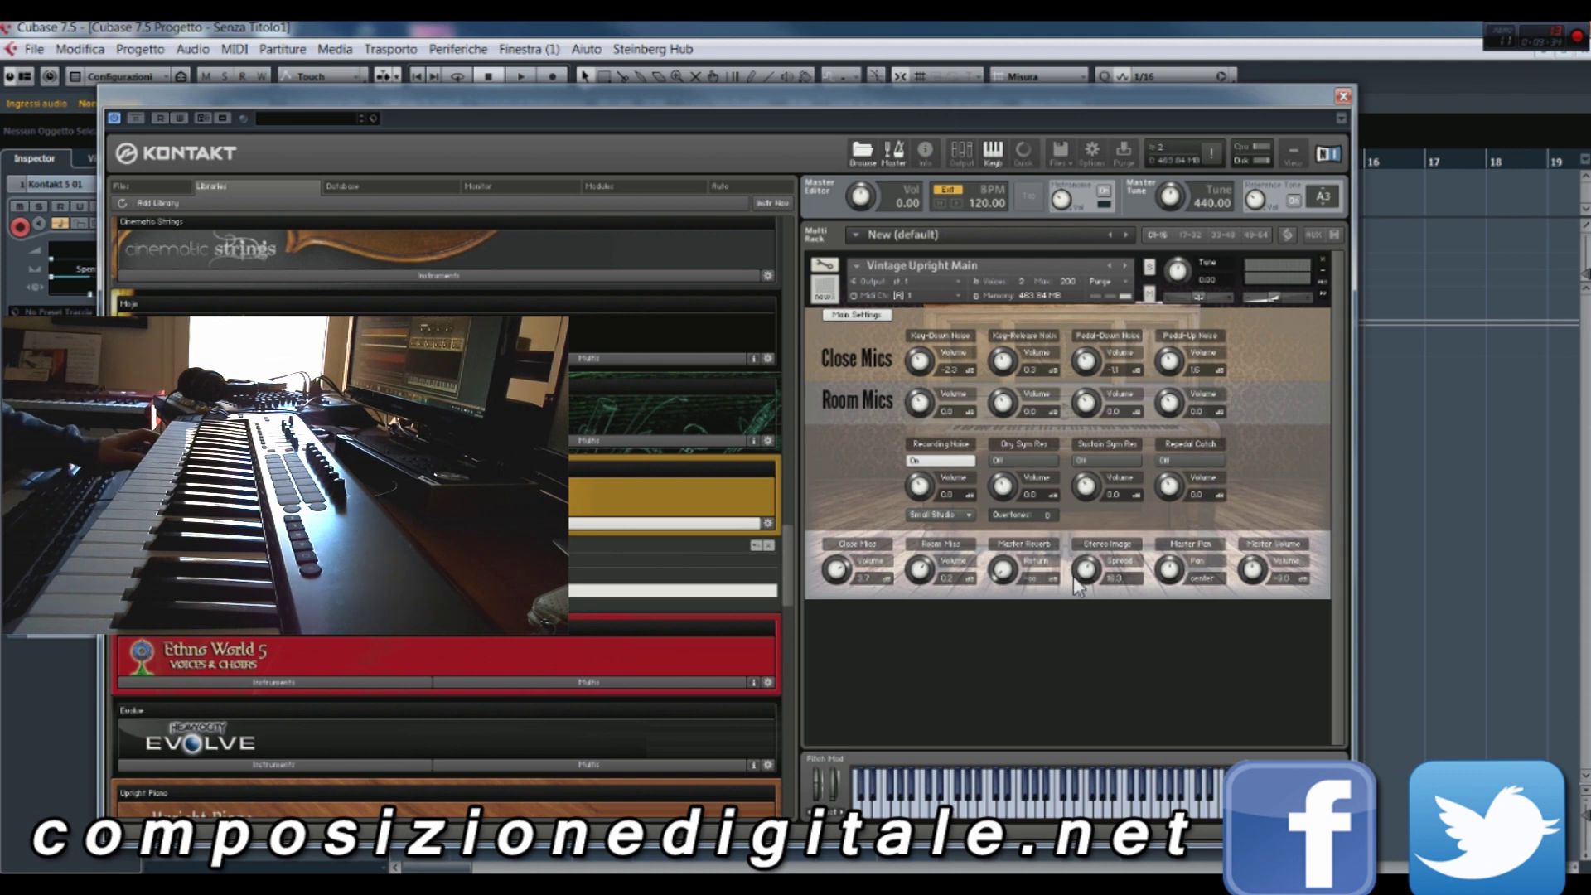
{"action": "left_click", "coordinate": [966, 515]}
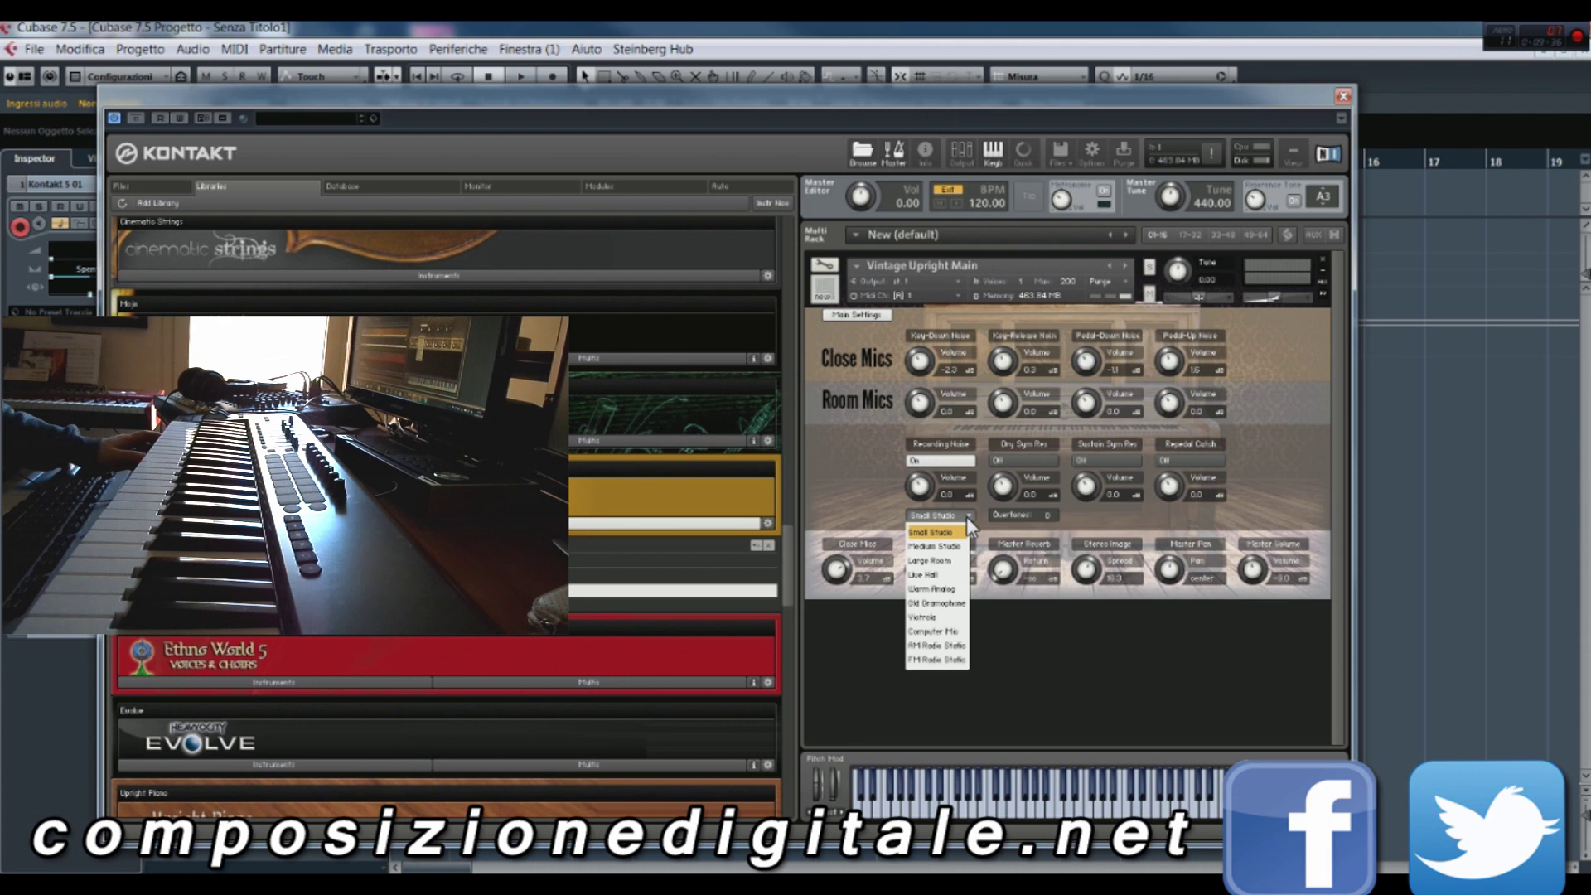
{"action": "left_click", "coordinate": [951, 545]}
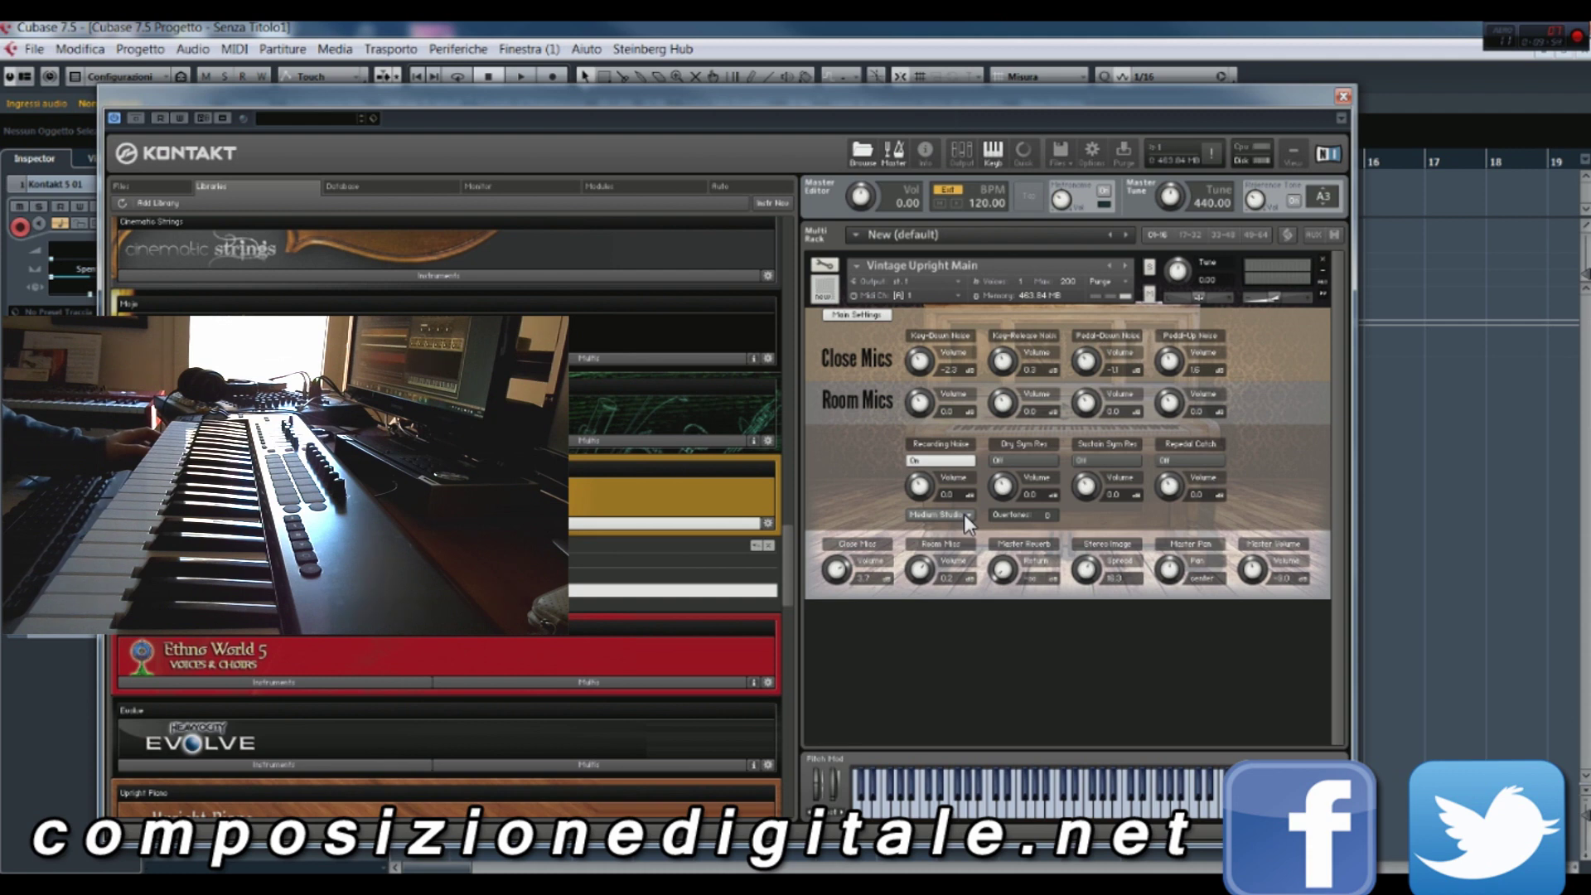
Step: Audition the Large Room and Live Hall types for the Recording Noise
{"action": "left_click", "coordinate": [963, 514]}
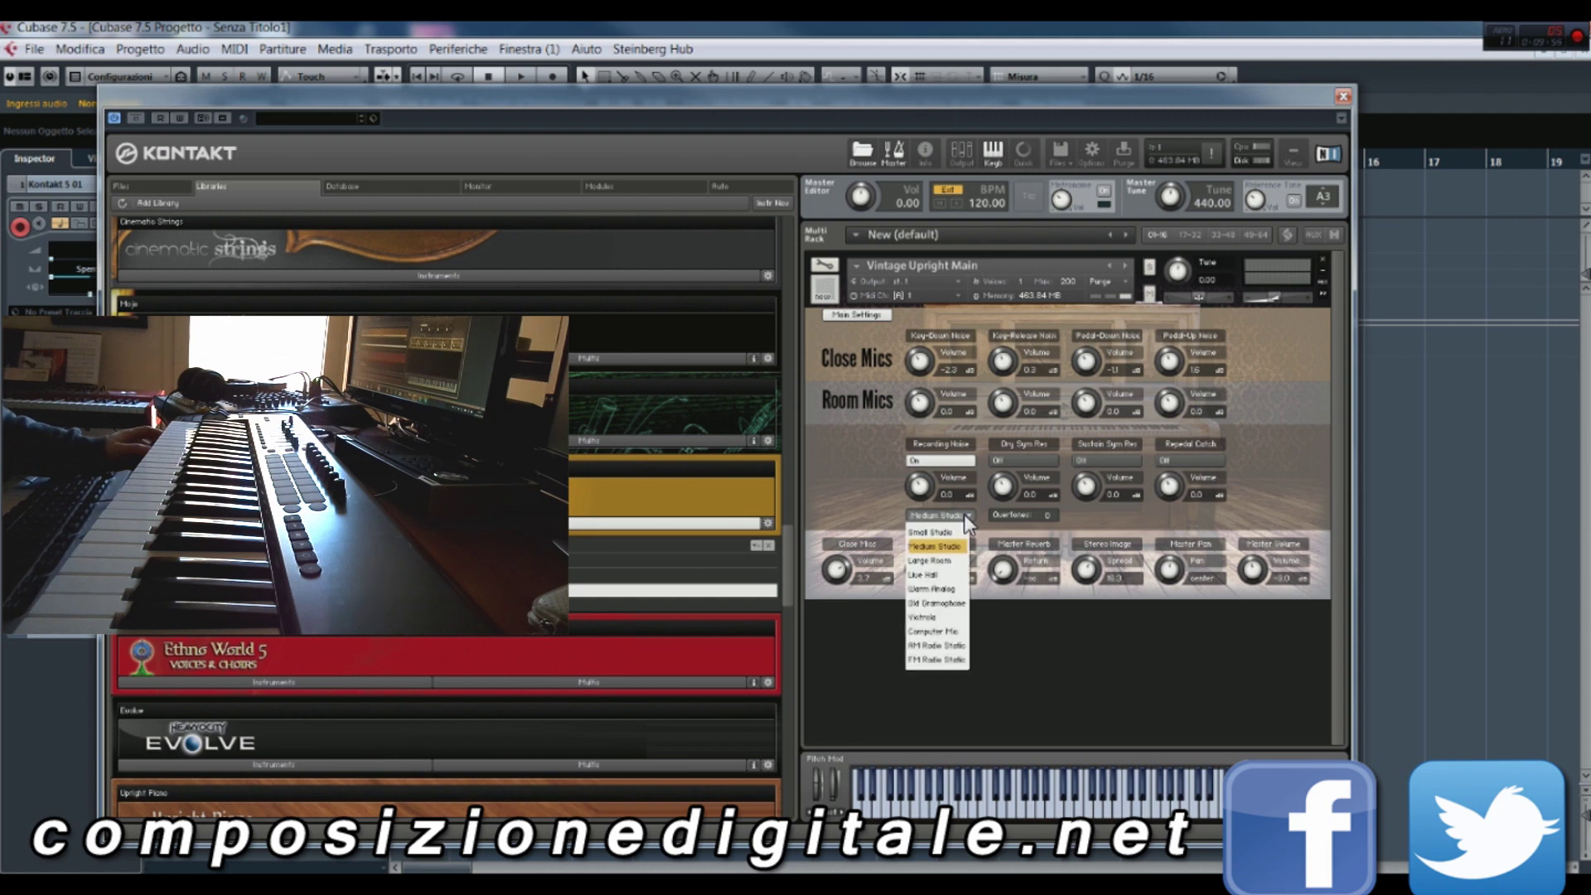
{"action": "left_click", "coordinate": [932, 561]}
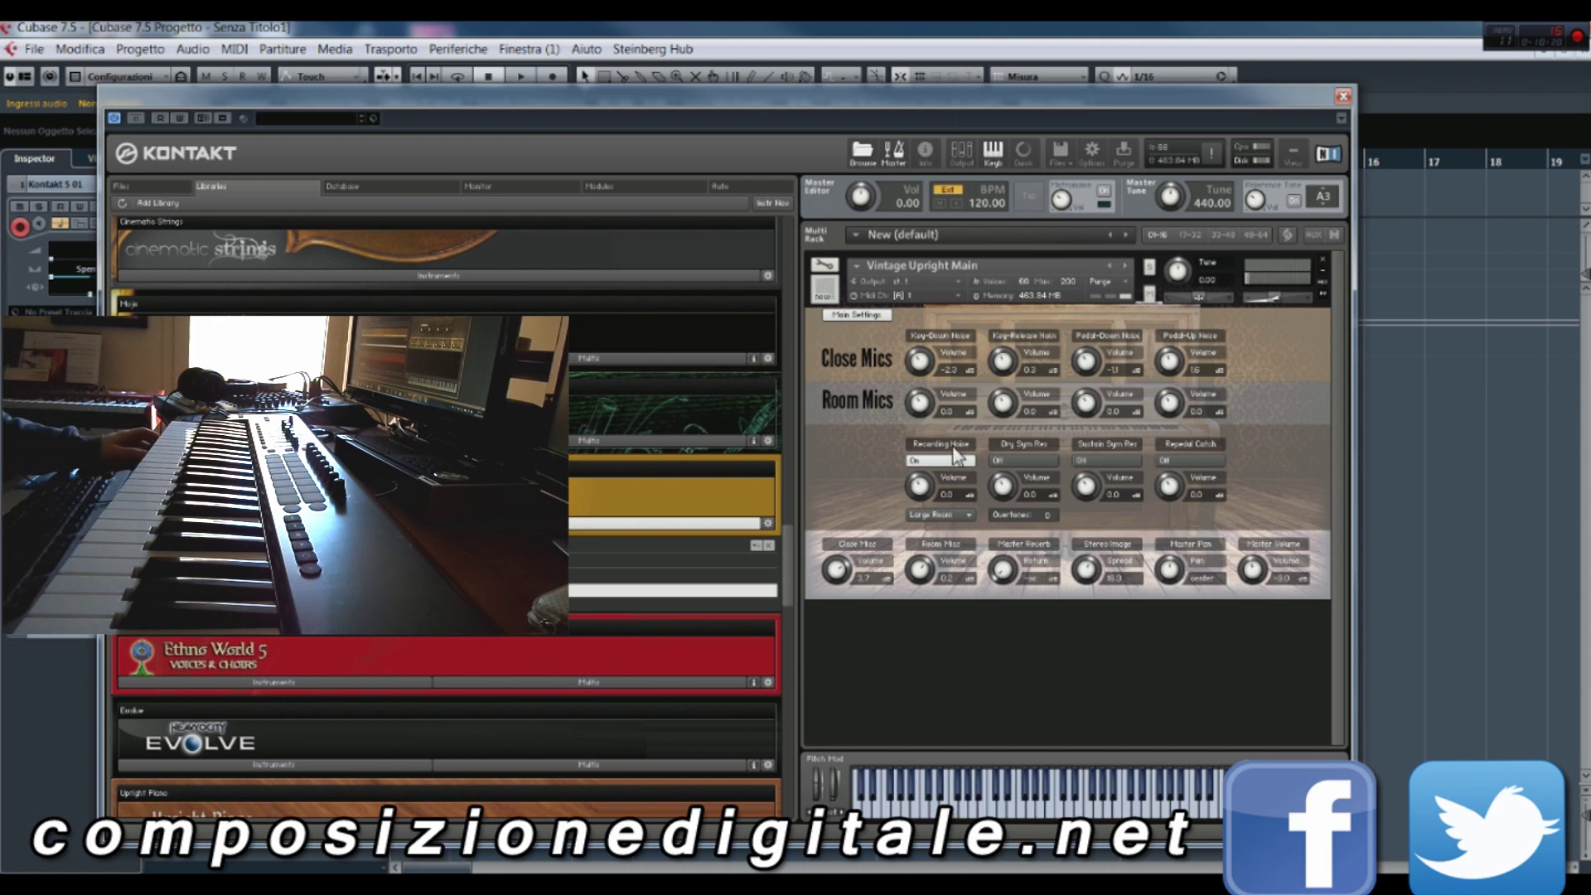
{"action": "left_click", "coordinate": [947, 513]}
{"action": "left_click", "coordinate": [953, 575]}
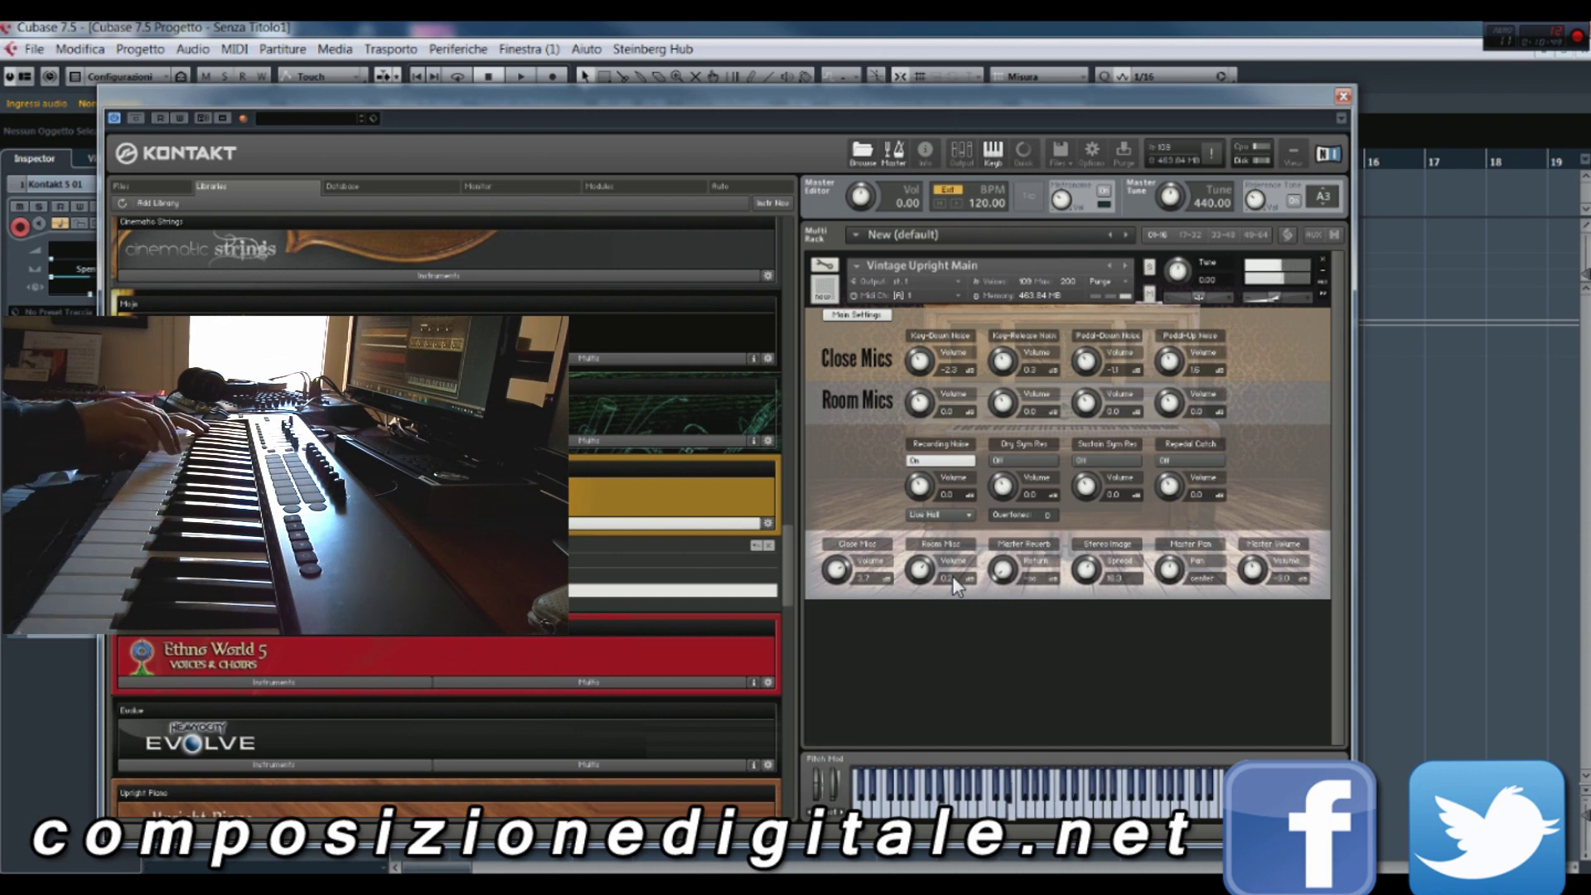
Step: Audition the Warm Analog and Old Gramophone types for the Recording Noise
{"action": "left_click", "coordinate": [963, 514]}
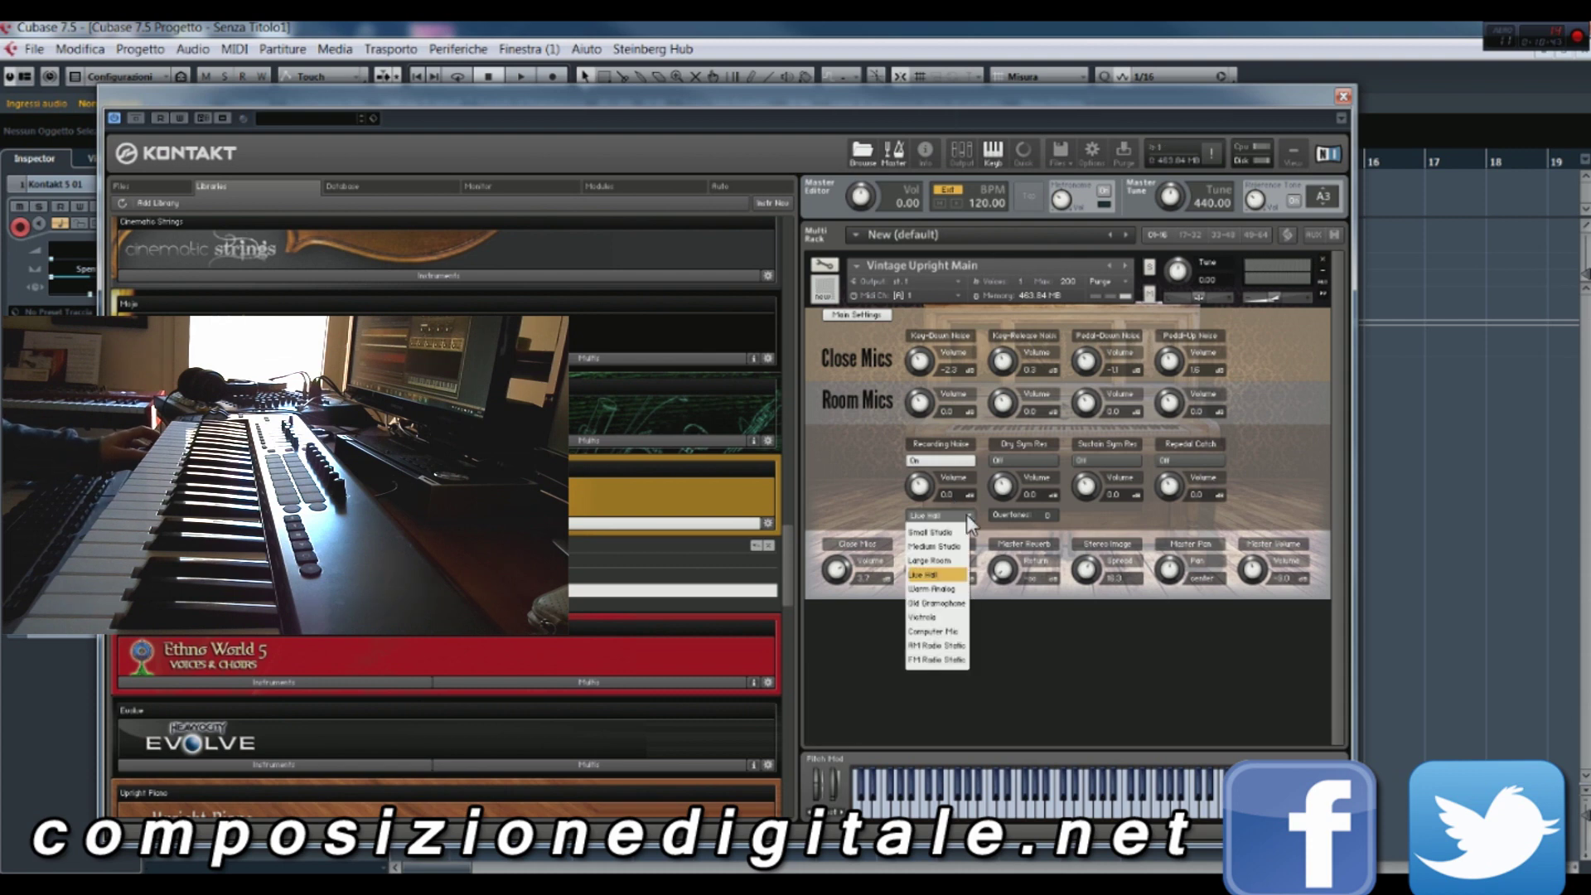
{"action": "left_click", "coordinate": [959, 589]}
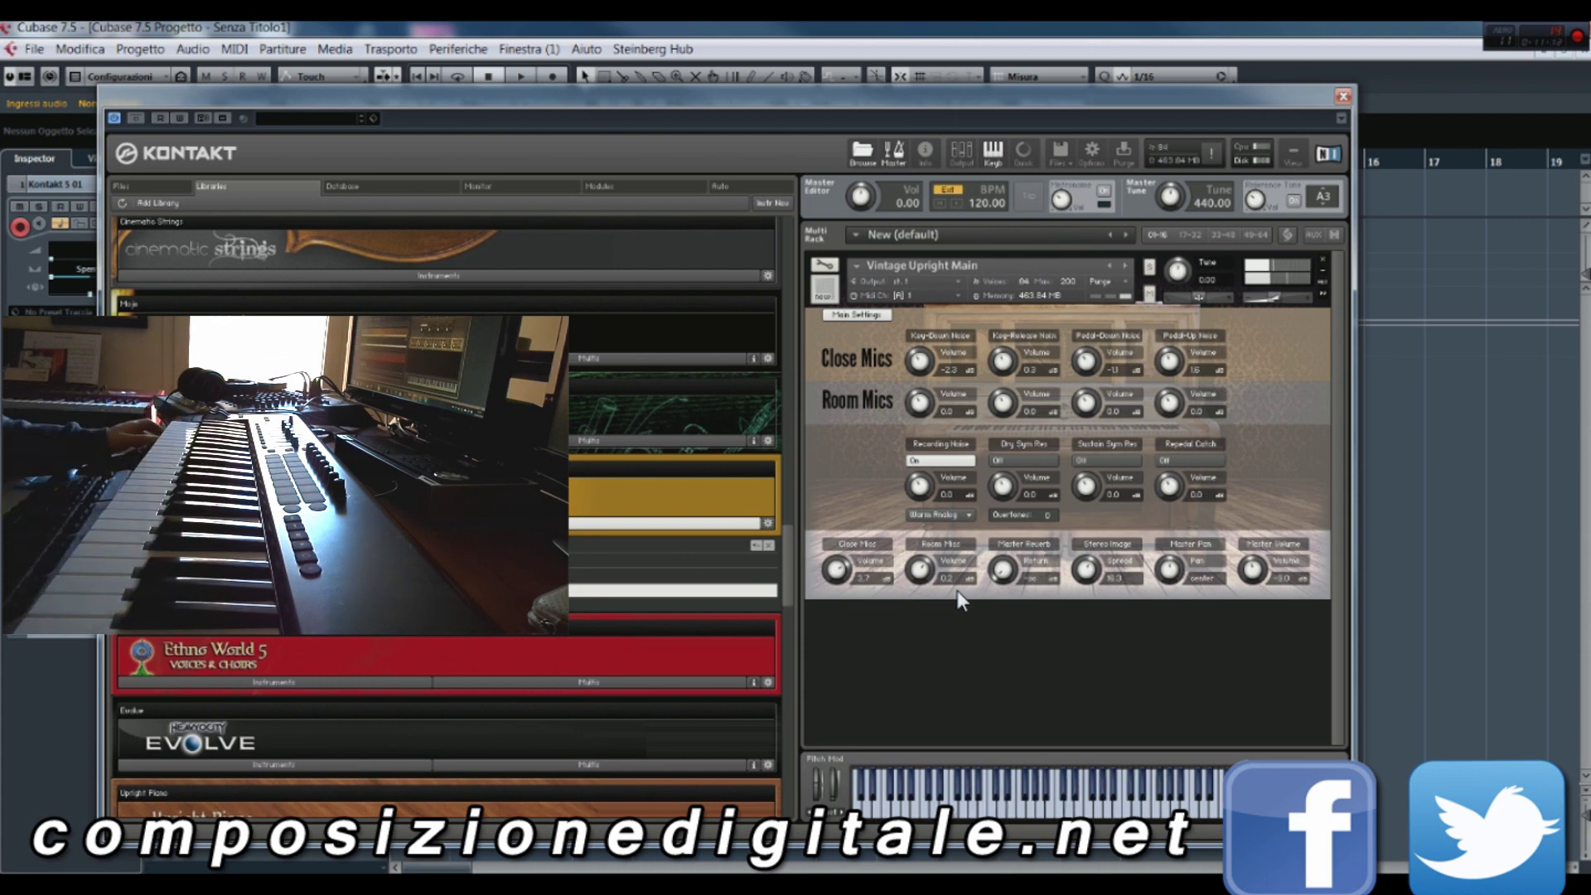
{"action": "left_click", "coordinate": [962, 522]}
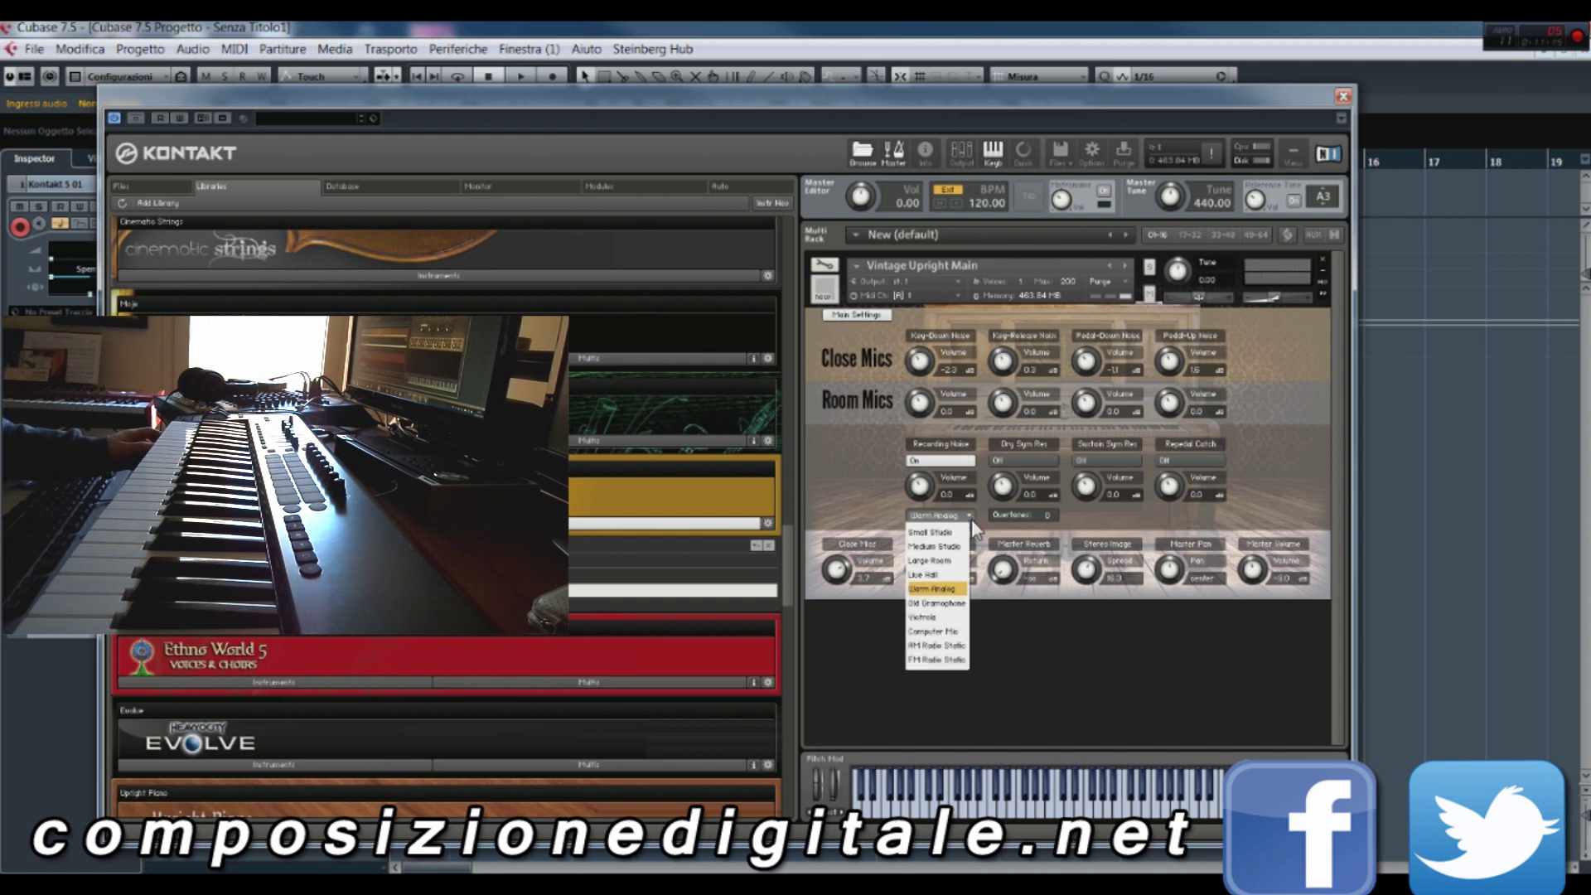
{"action": "left_click", "coordinate": [947, 602]}
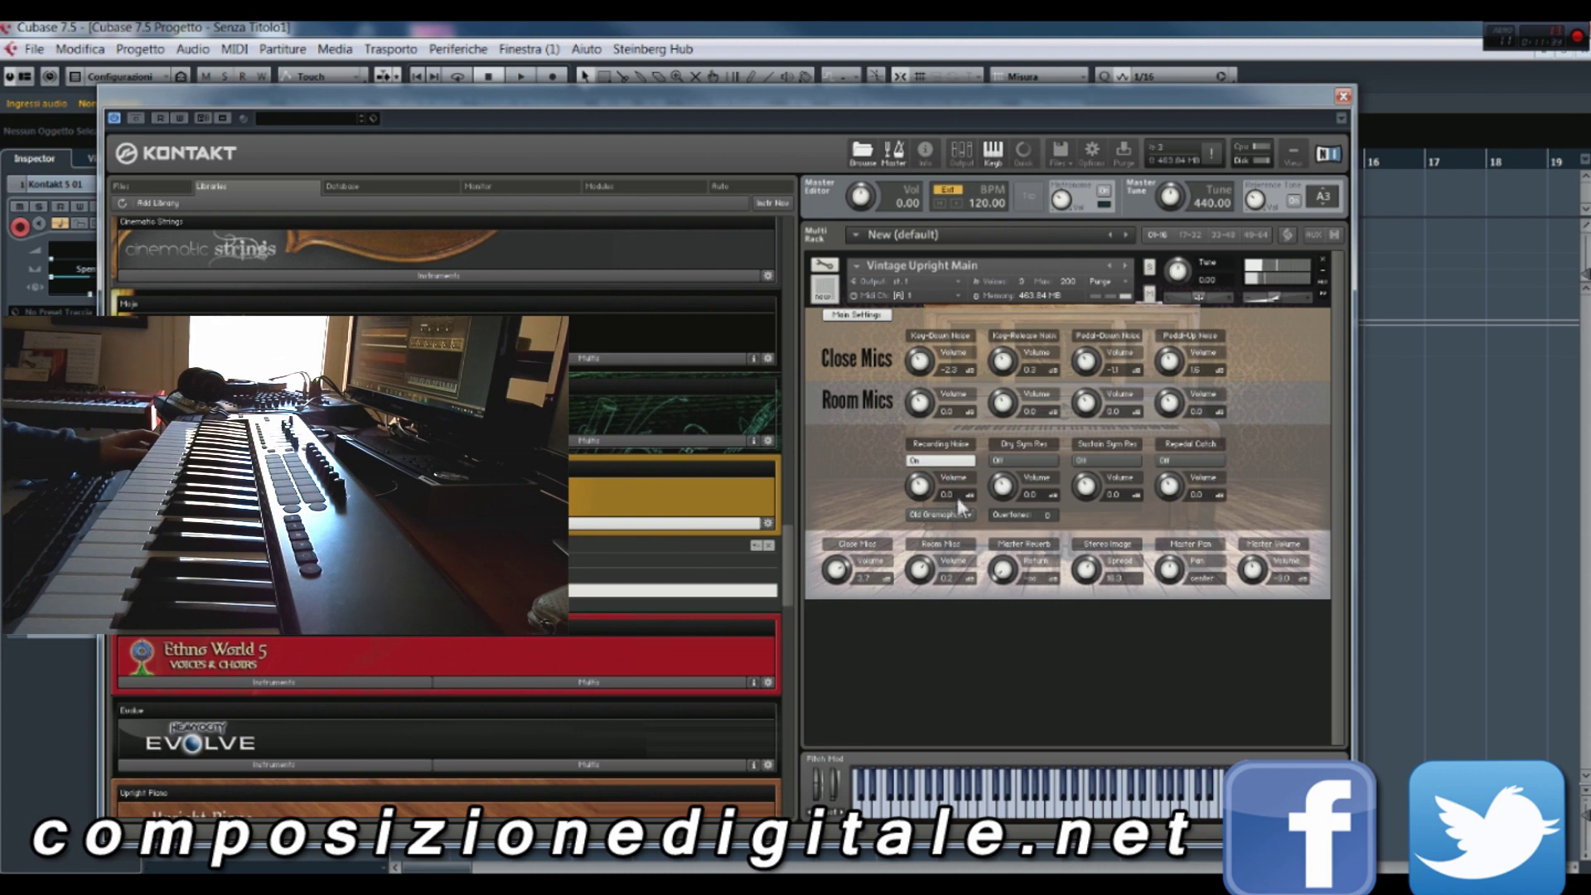
Step: Audition the Victrola and Computer Mic types for the Recording Noise
{"action": "left_click", "coordinate": [966, 519]}
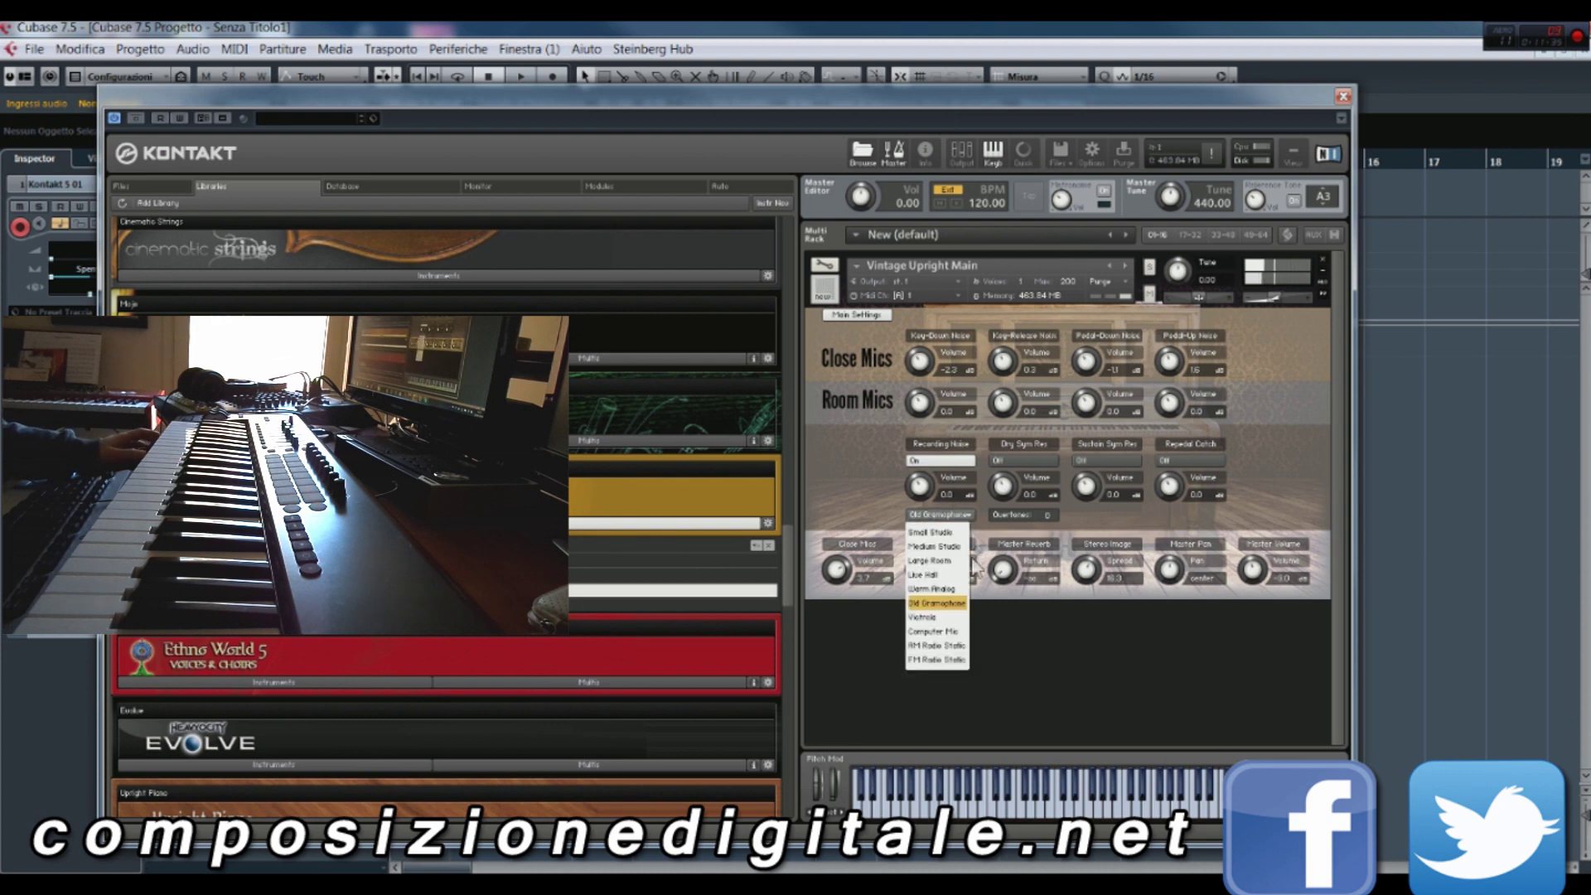
{"action": "left_click", "coordinate": [936, 617]}
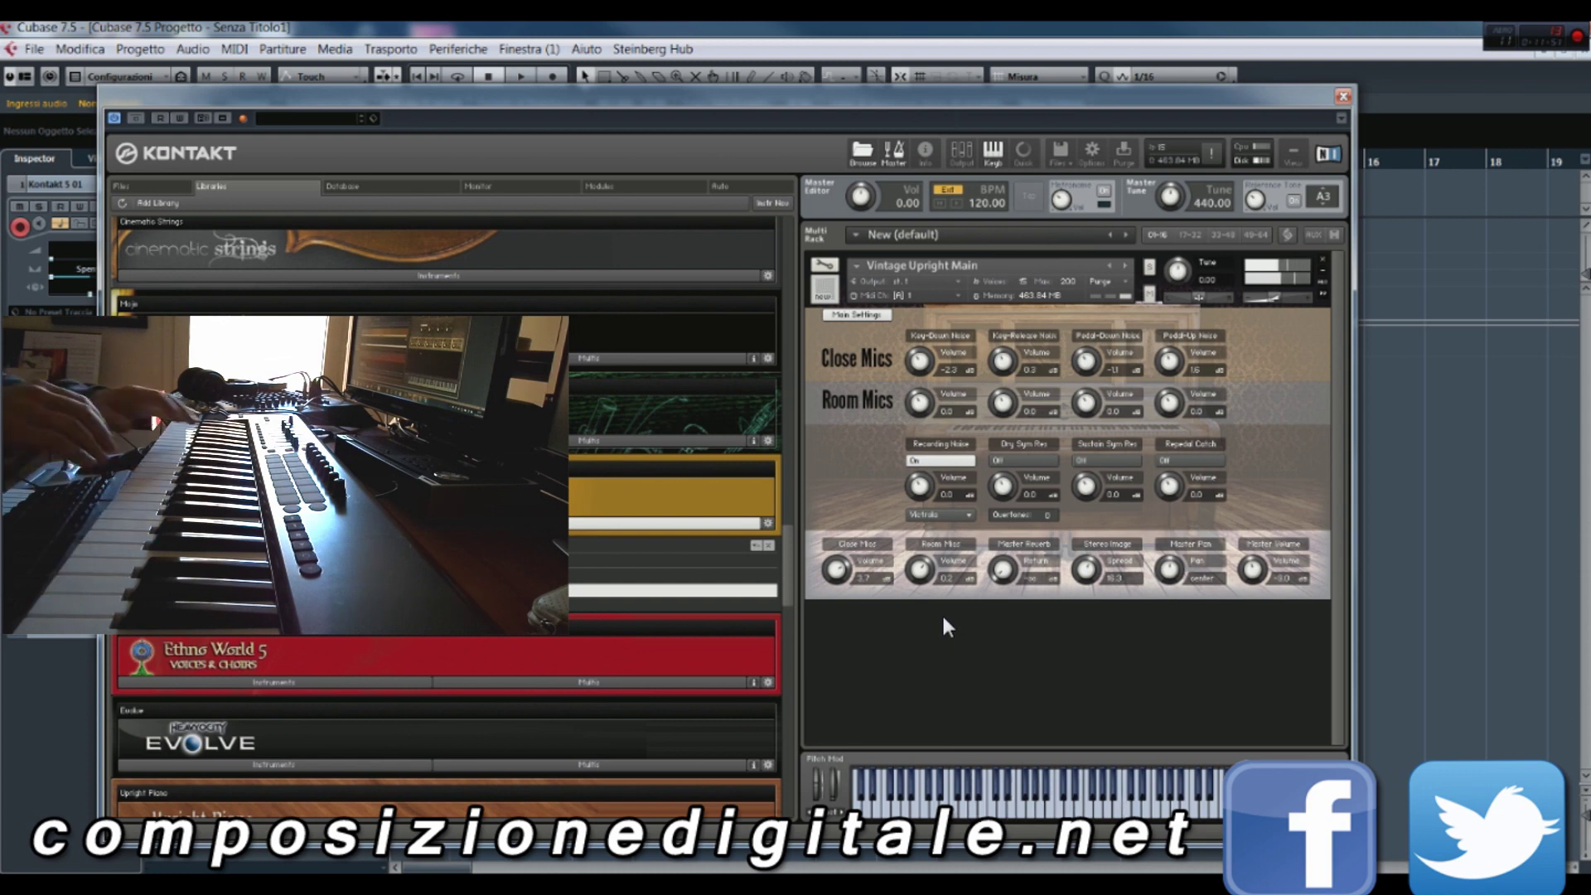
{"action": "left_click", "coordinate": [958, 515]}
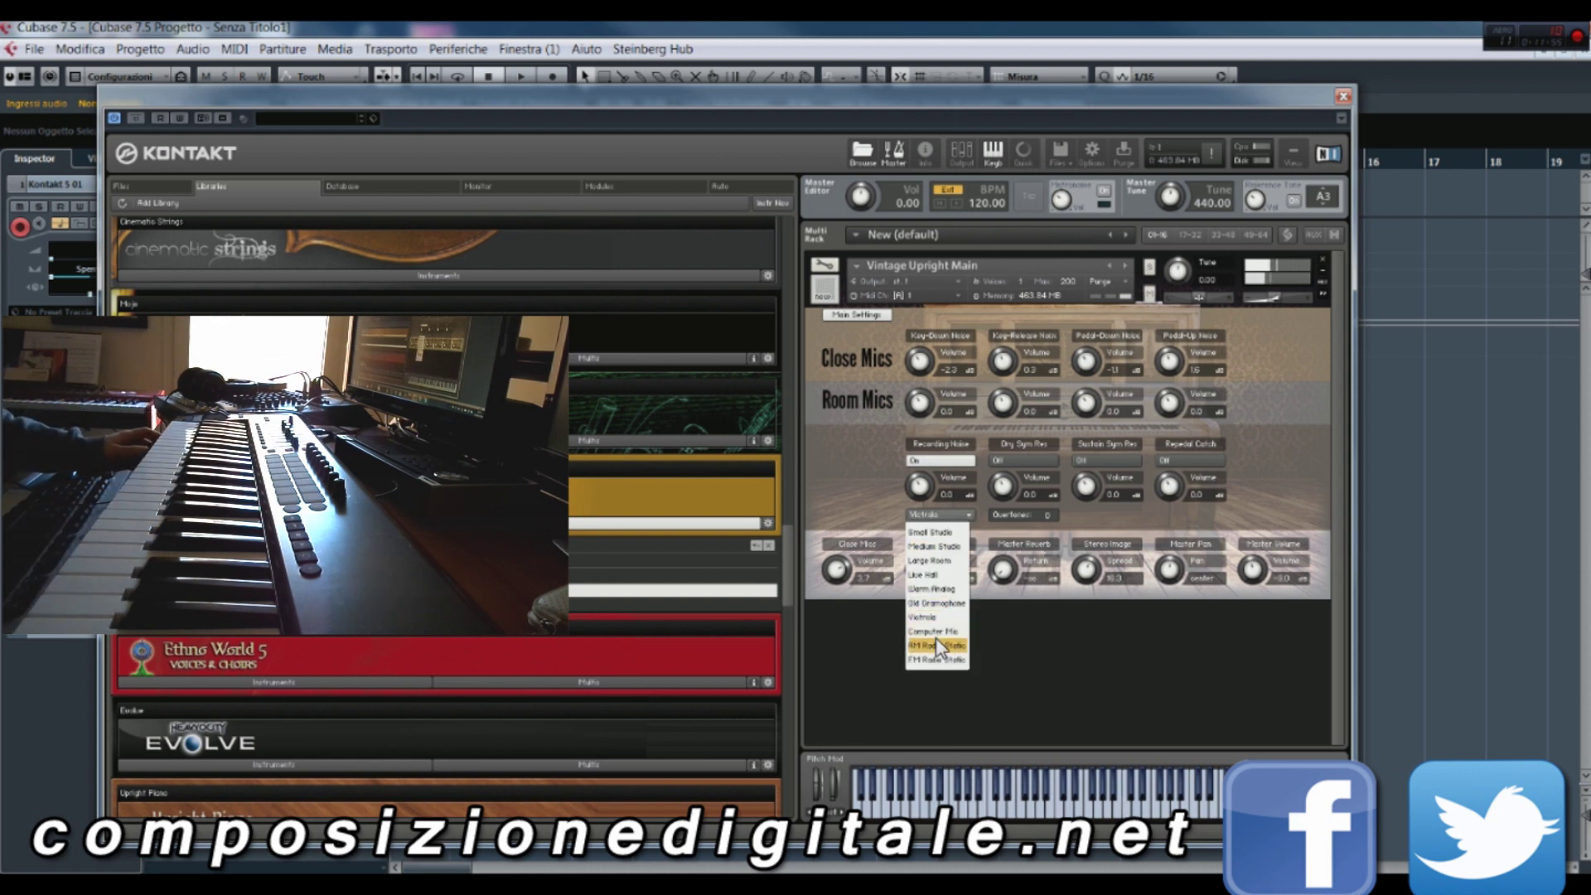
{"action": "left_click", "coordinate": [934, 644]}
{"action": "left_click", "coordinate": [952, 513]}
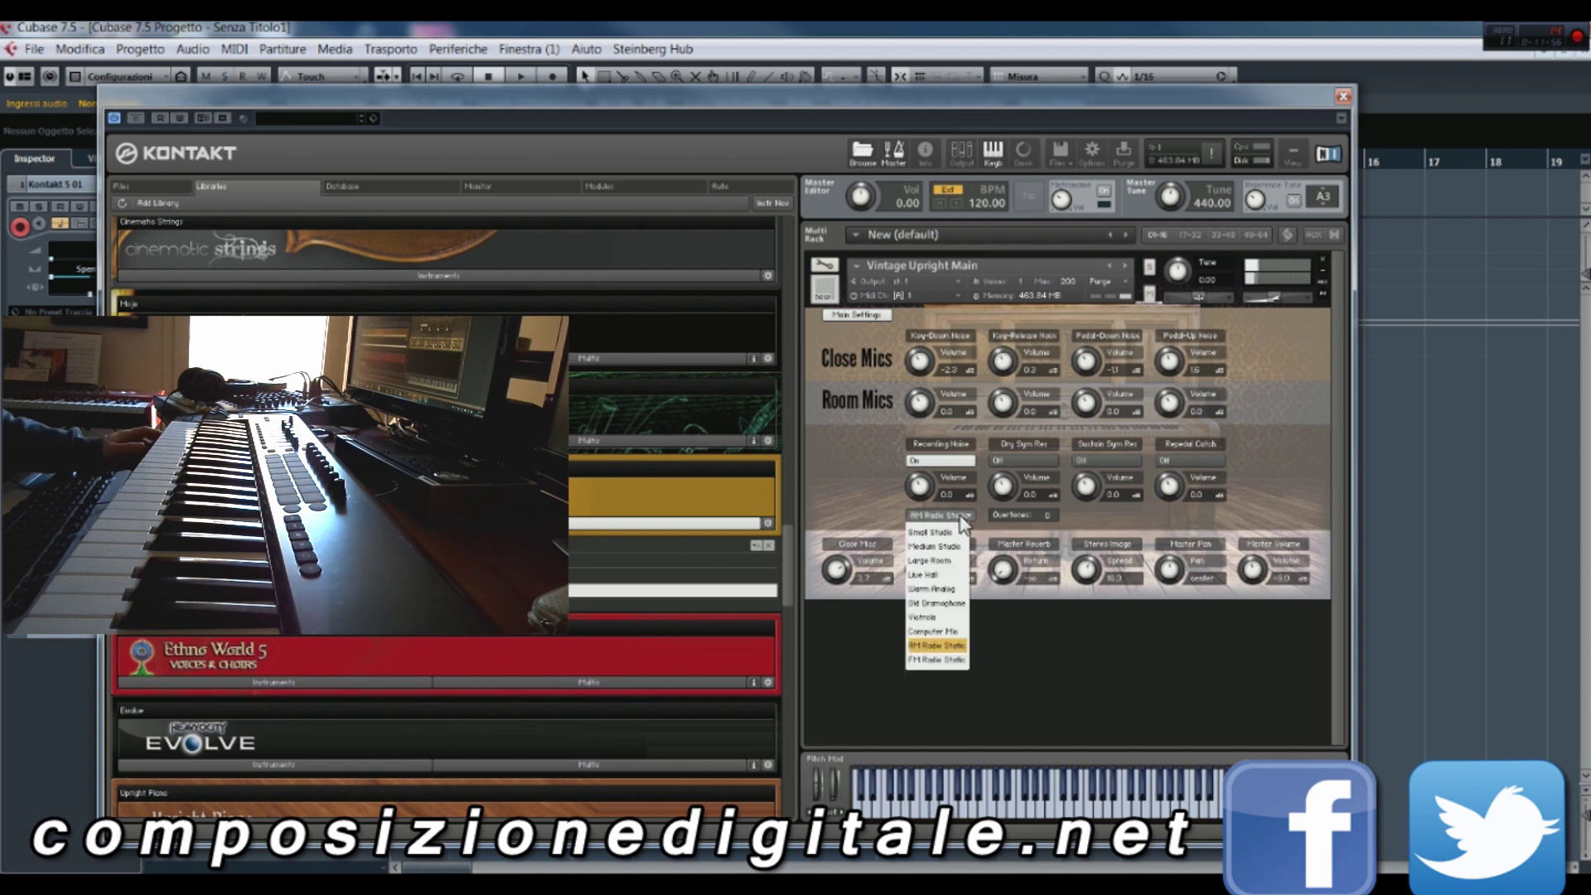
{"action": "left_click", "coordinate": [949, 633]}
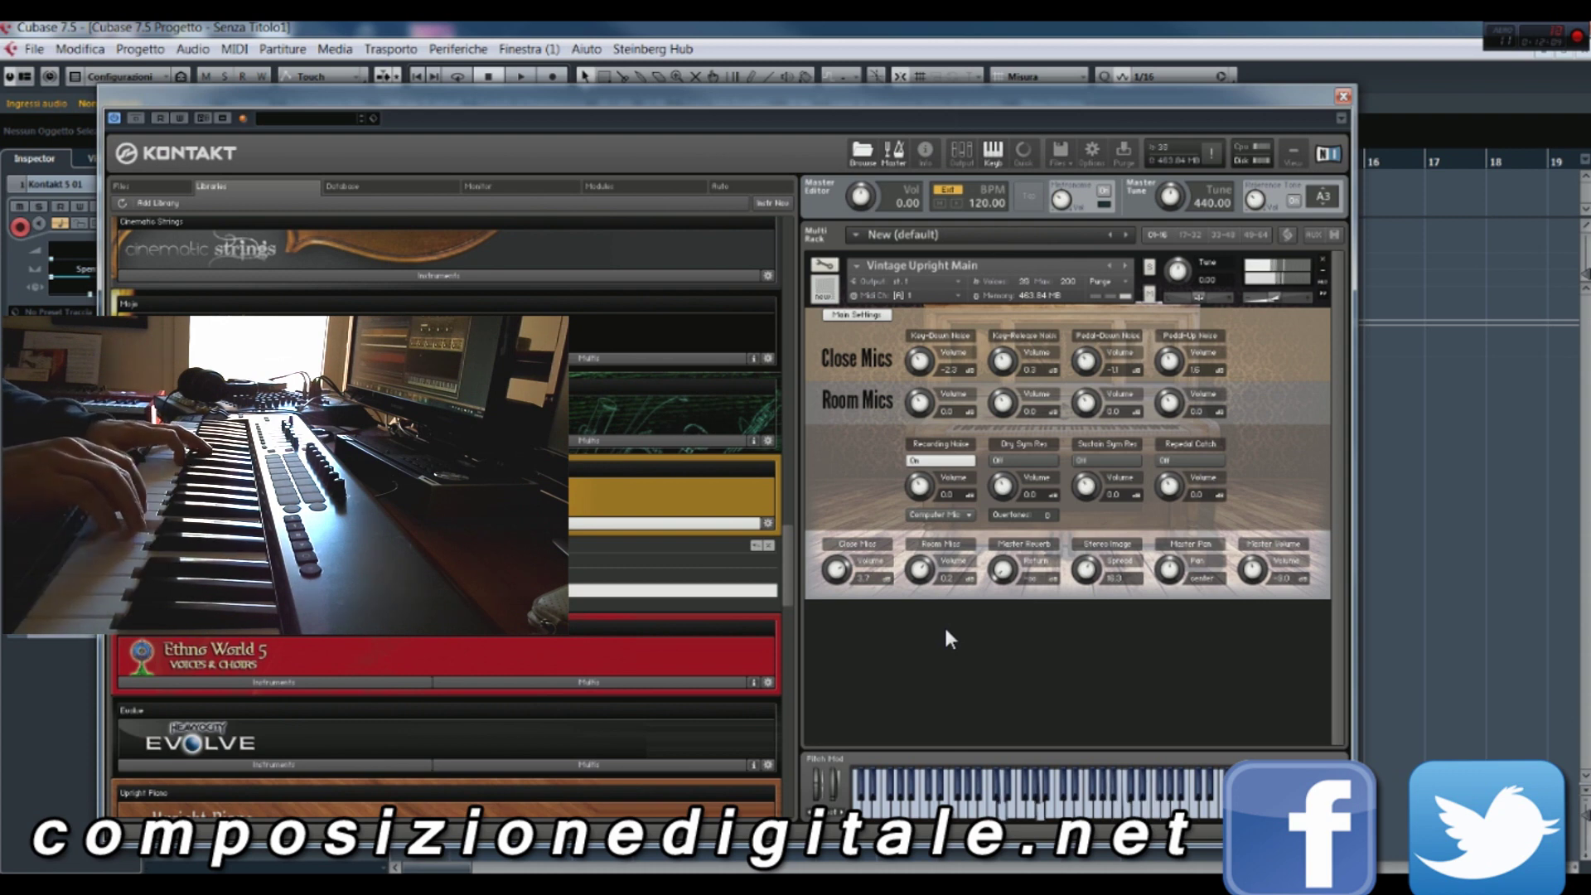
Step: Audition the AM Radio Station and FM Radio Station types for the Recording Noise
{"action": "left_click", "coordinate": [963, 515]}
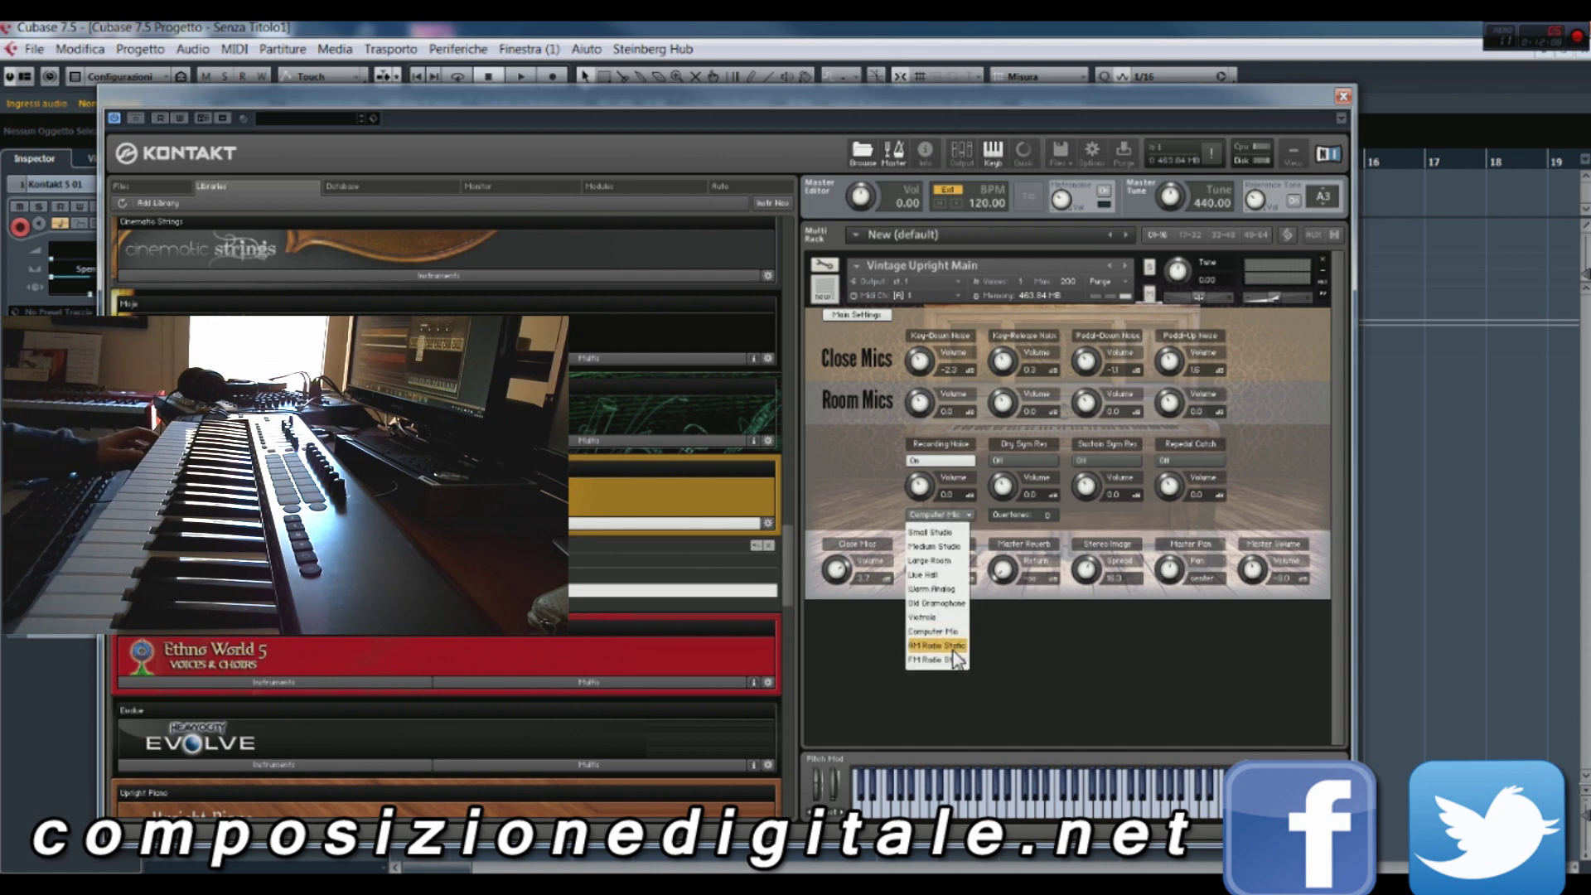
{"action": "left_click", "coordinate": [936, 645]}
{"action": "left_click", "coordinate": [937, 514]}
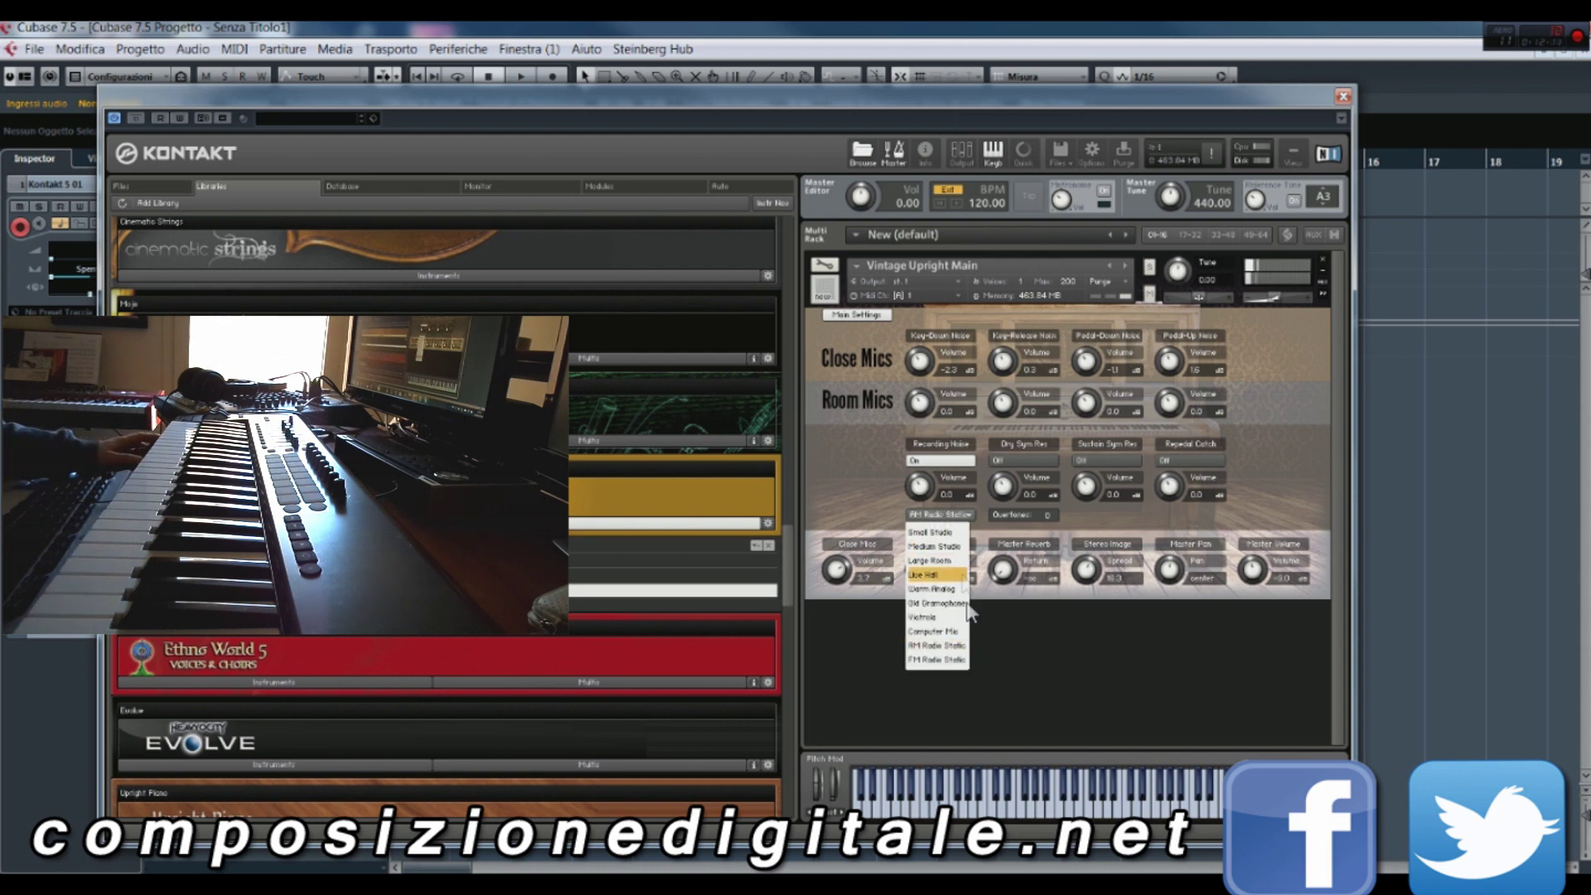
{"action": "left_click", "coordinate": [941, 662]}
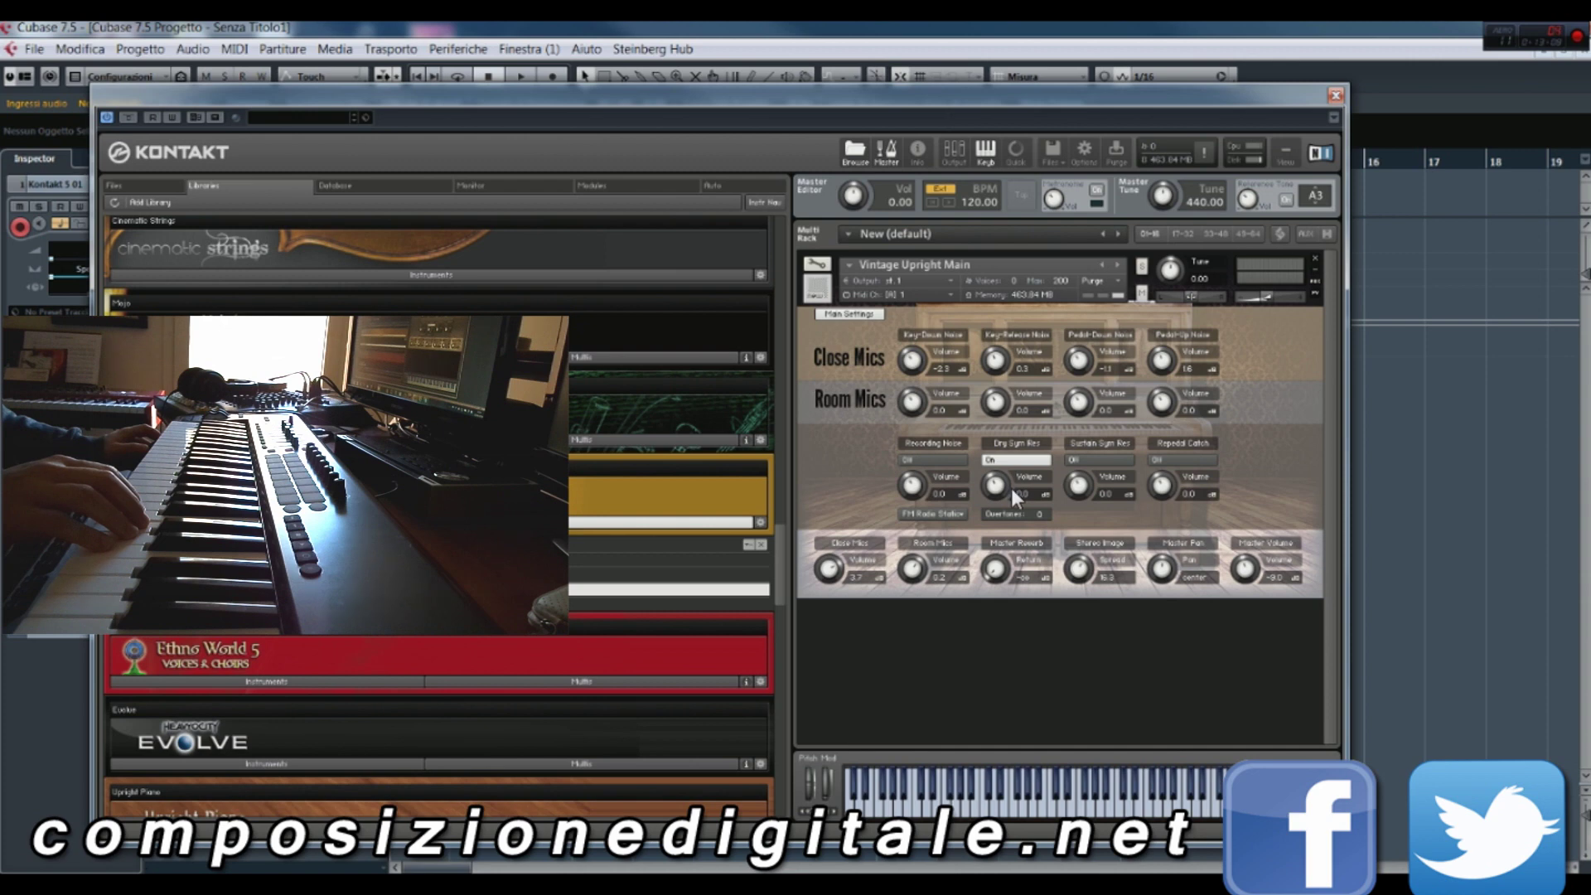
Step: Turn on Dry Sym Res and Sustain Sym Res, with volumes of 6.2 dB and 5.5 dB
{"action": "left_click_drag", "start_coordinate": [1010, 489], "coordinate": [1041, 436]}
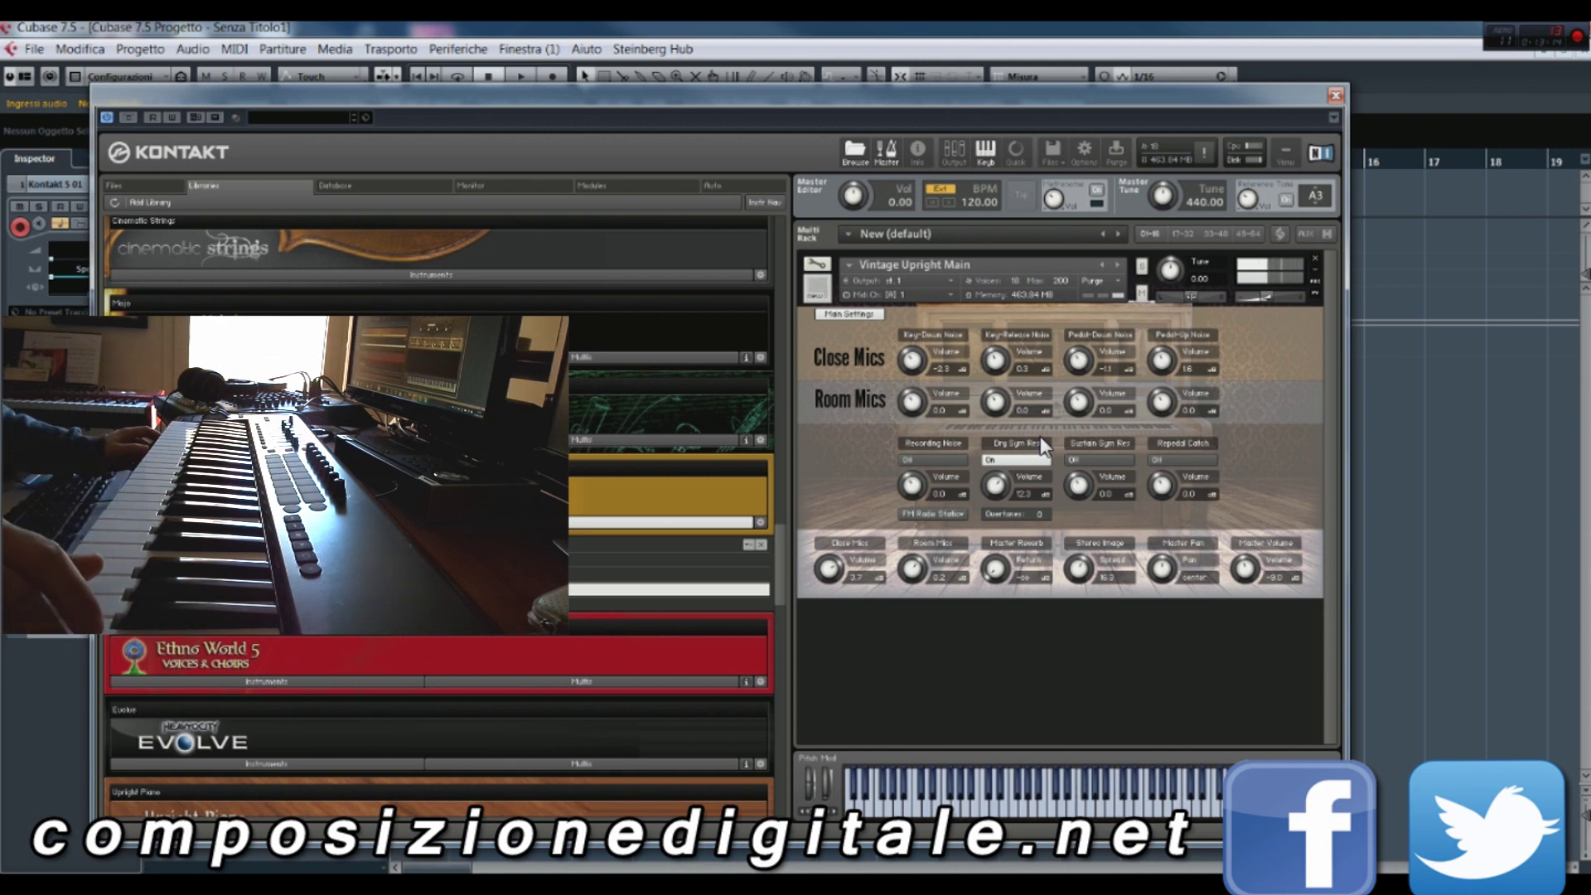
{"action": "left_click_drag", "start_coordinate": [1040, 436], "coordinate": [1051, 519]}
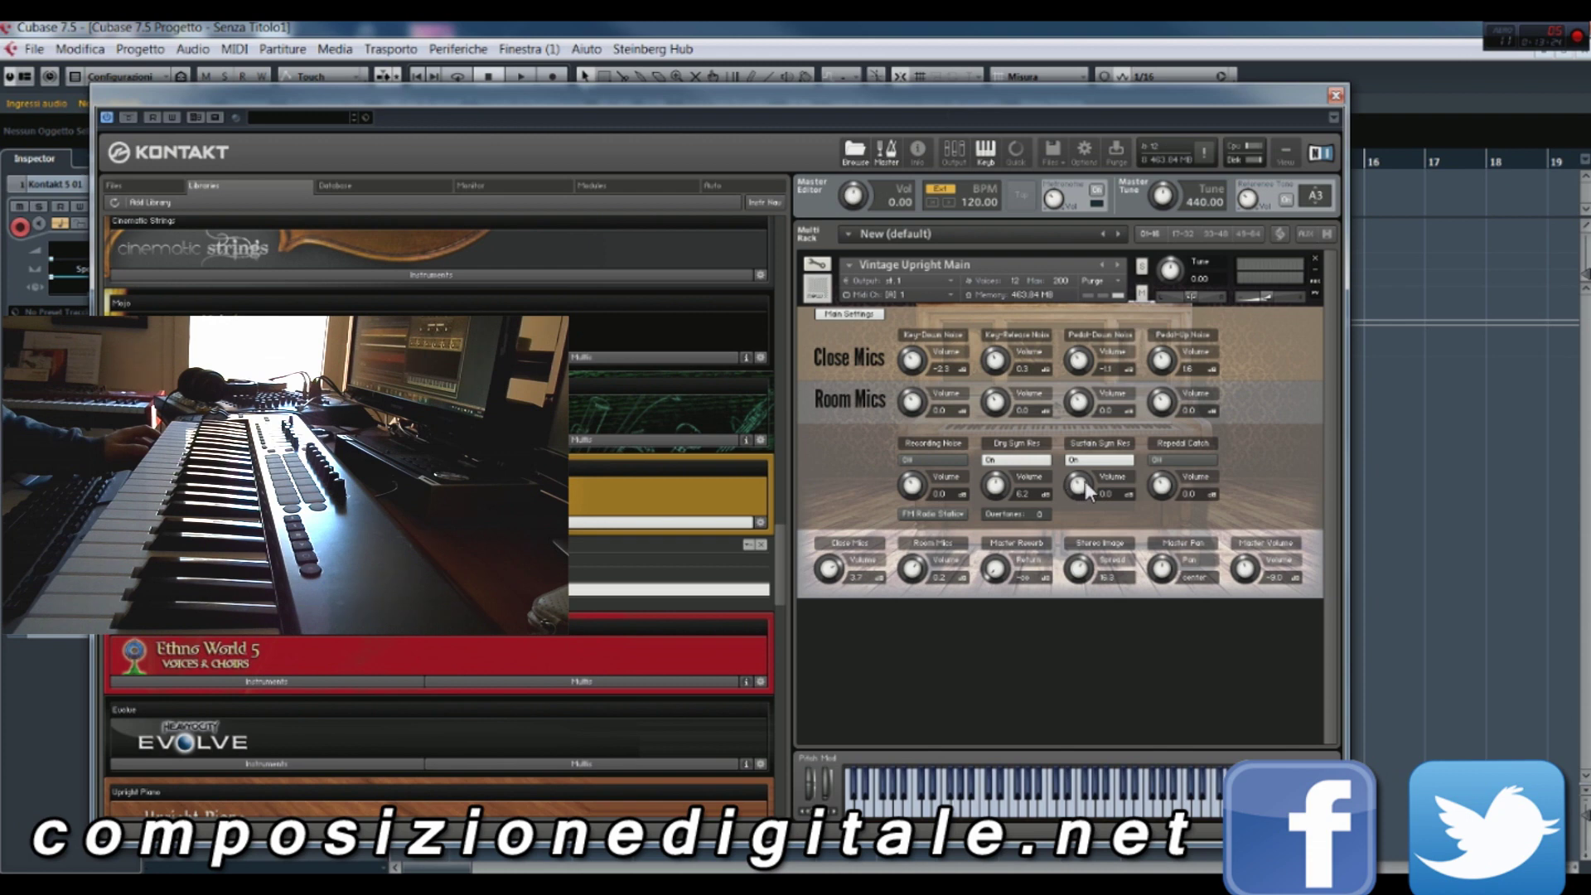
{"action": "left_click_drag", "start_coordinate": [1085, 480], "coordinate": [1099, 464]}
Step: Turn on Repedal Catch and raise its volume
{"action": "left_click", "coordinate": [1269, 293]}
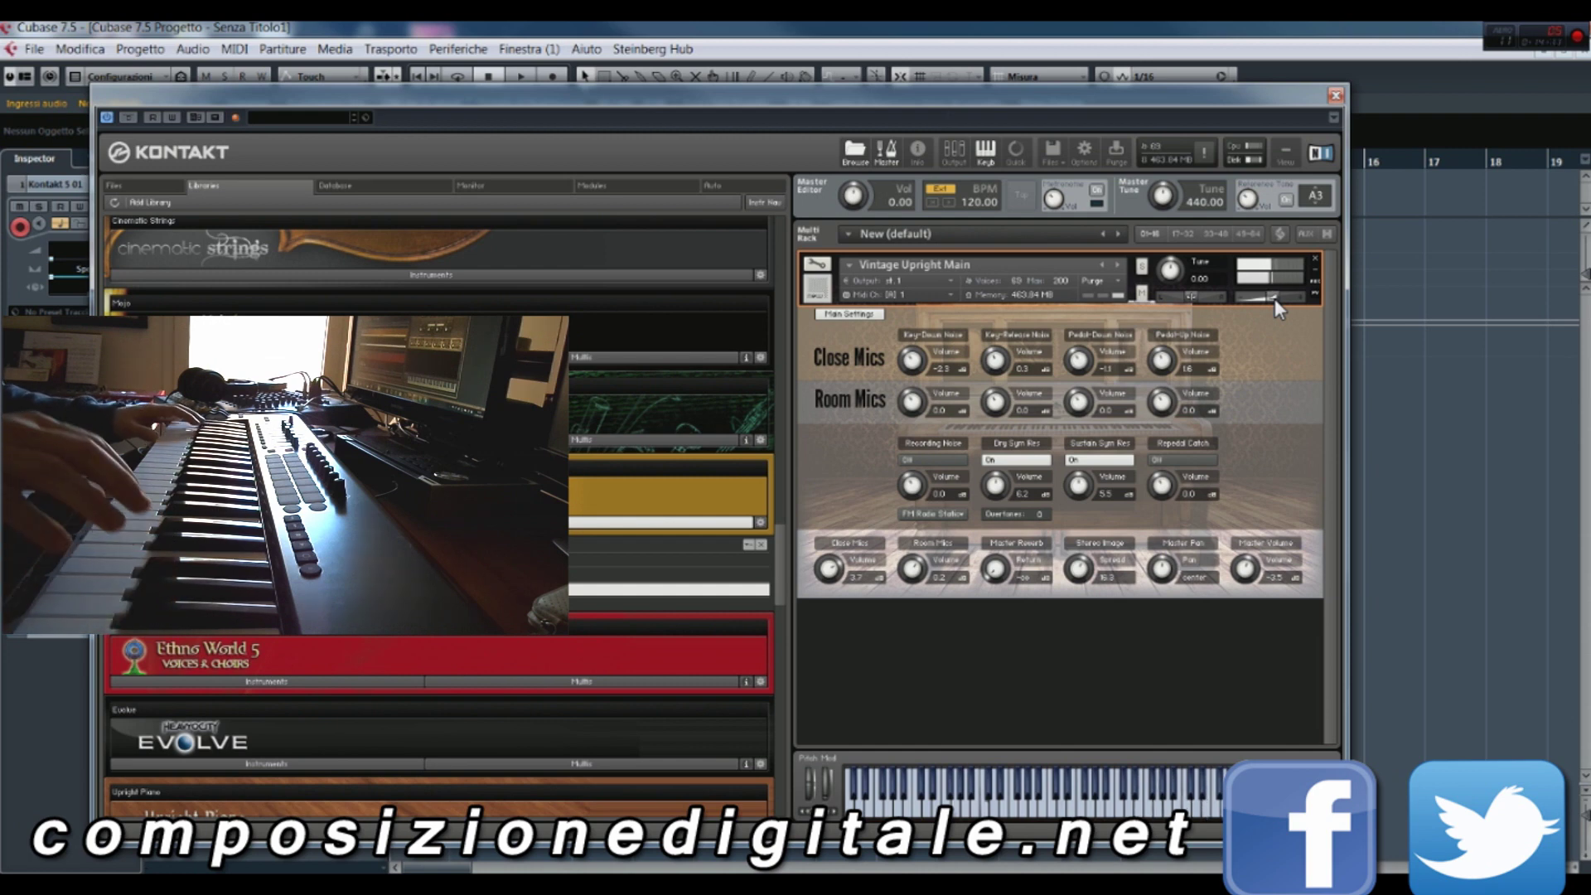
{"action": "left_click", "coordinate": [1180, 457]}
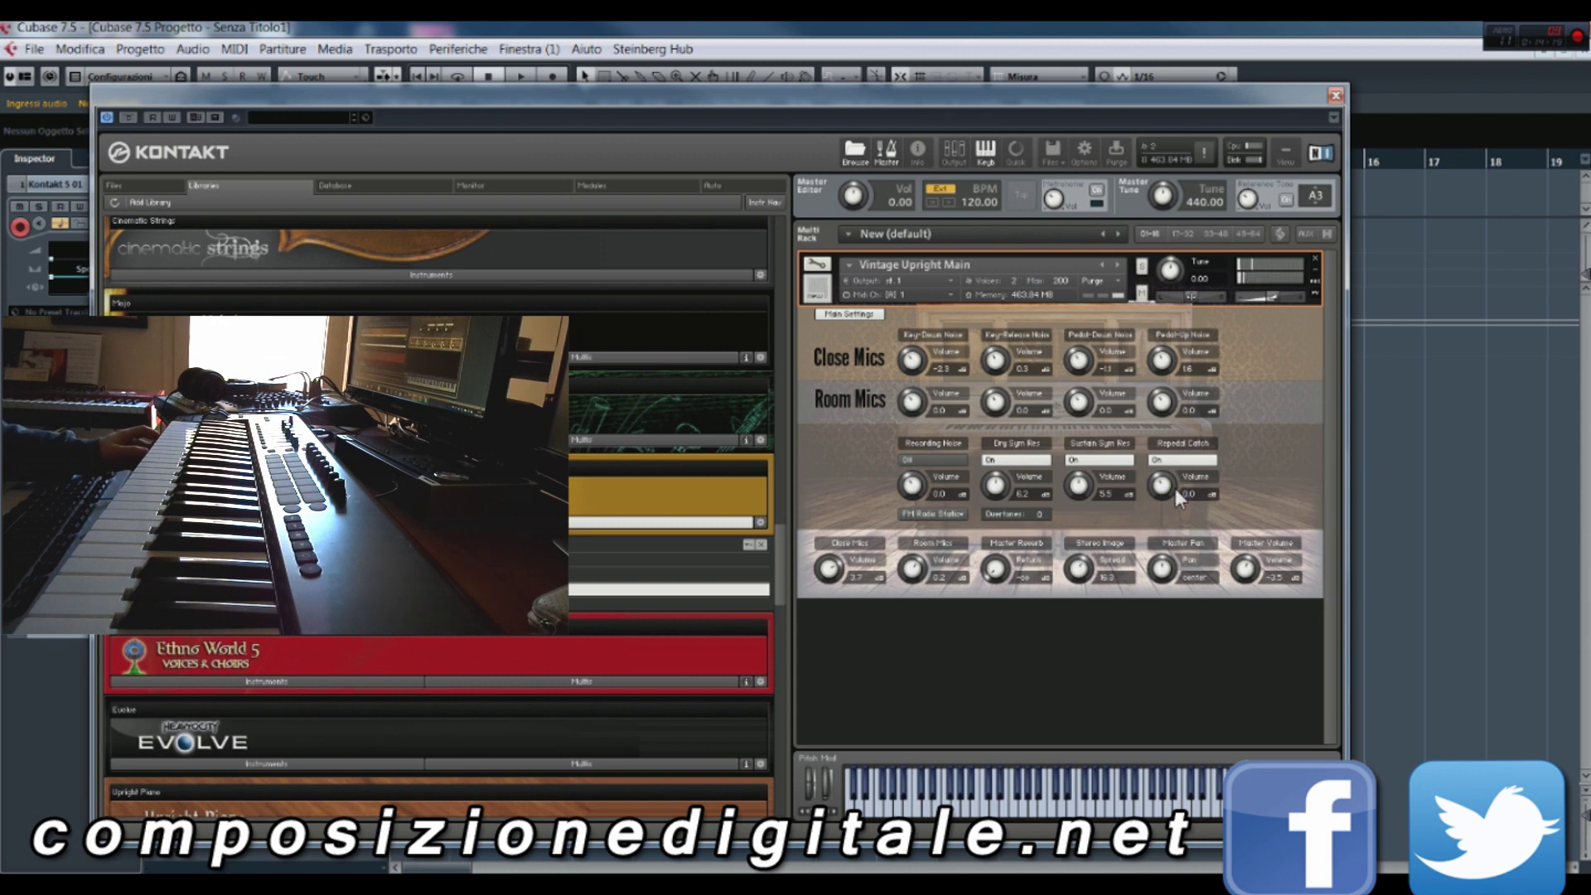
{"action": "left_click_drag", "start_coordinate": [1161, 485], "coordinate": [1193, 450]}
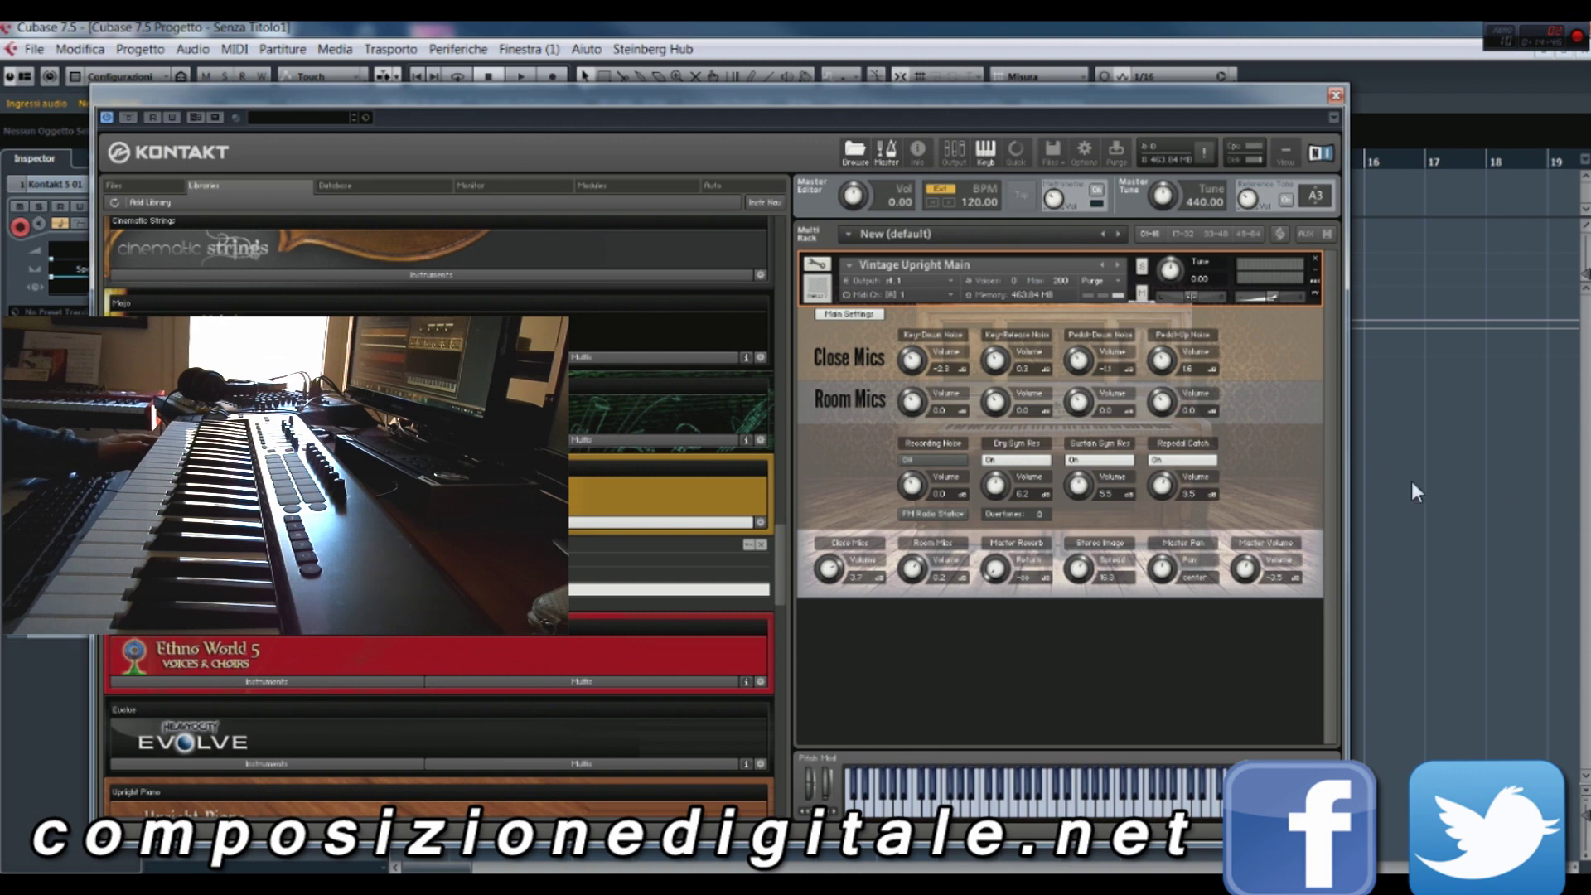
Step: Turn Recording Noise back on and set its type to Small Studio
{"action": "left_click", "coordinate": [914, 461]}
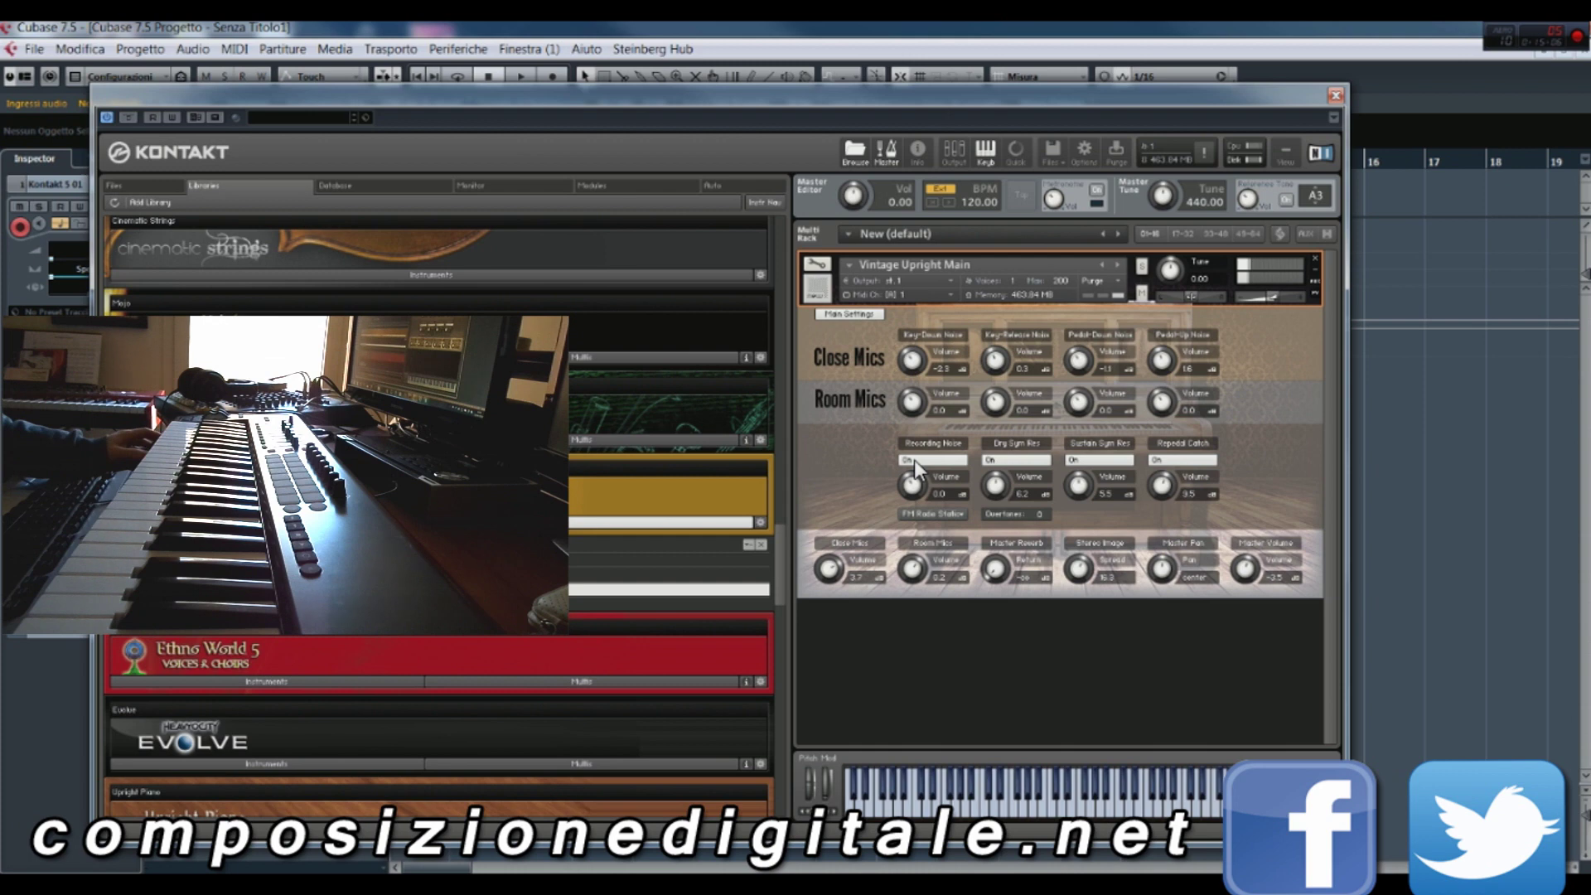
{"action": "left_click", "coordinate": [926, 512]}
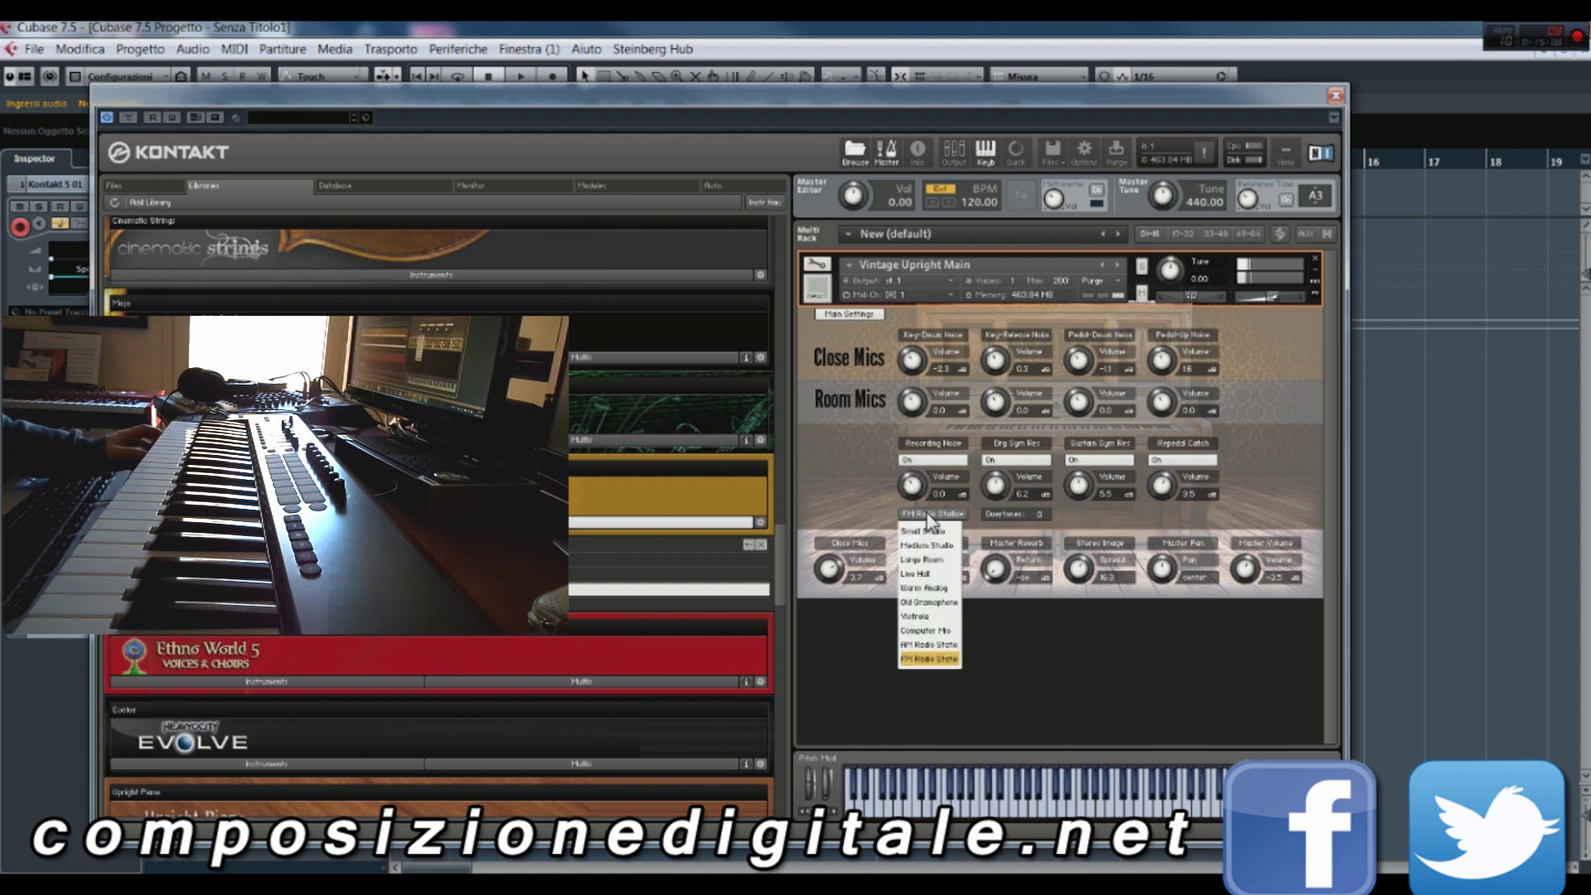
{"action": "left_click", "coordinate": [946, 530]}
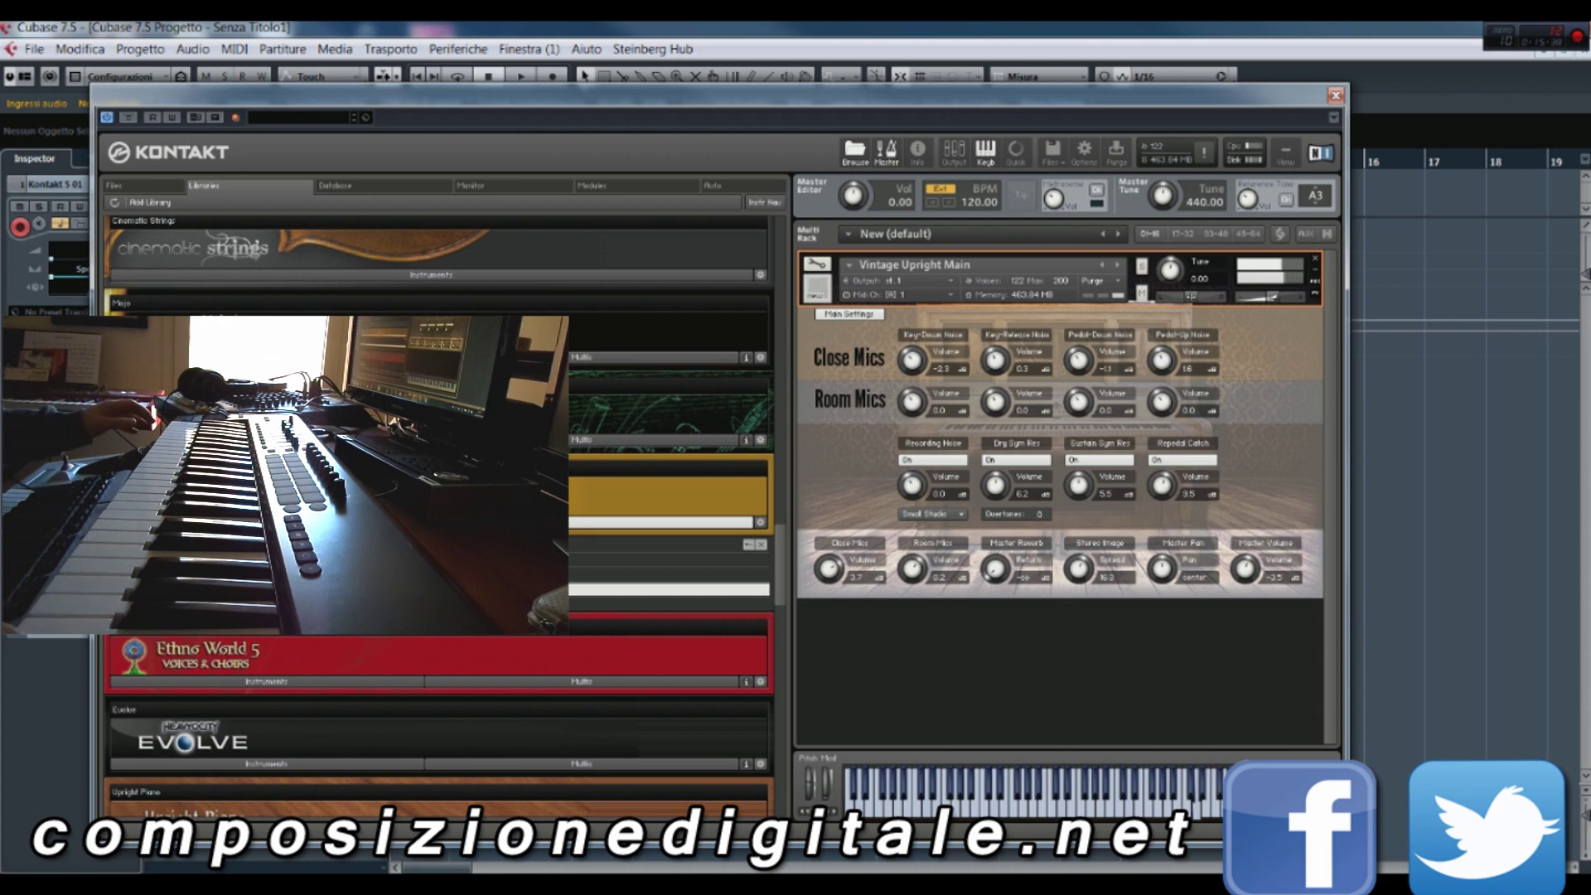
Step: Set the Recording Noise type to Medium Studio and raise its volume to 6.2 dB
{"action": "left_click", "coordinate": [950, 515]}
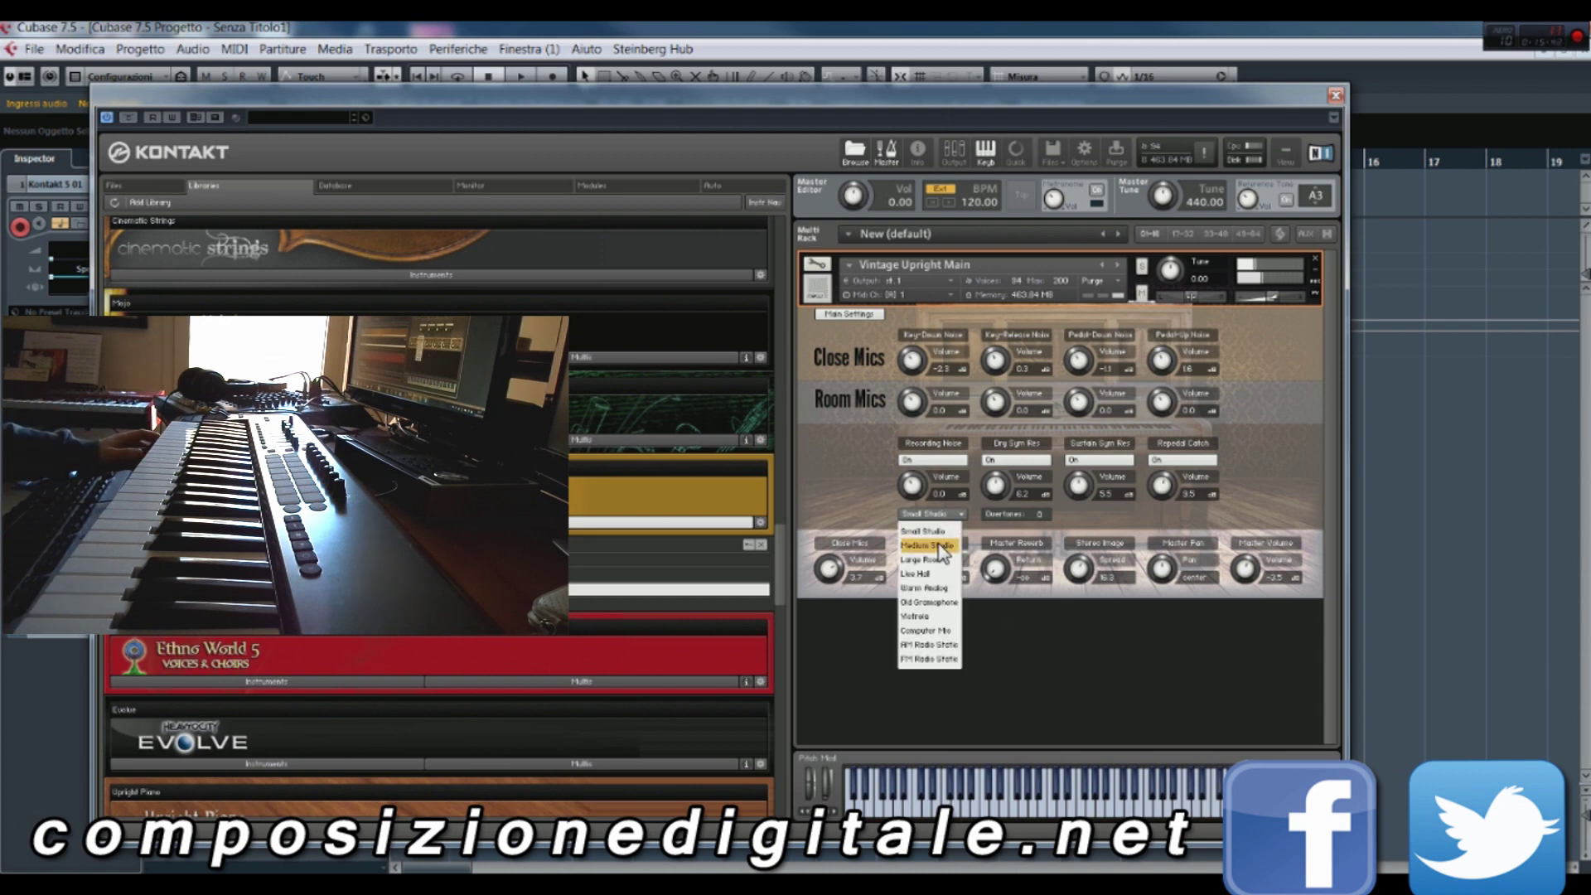
{"action": "left_click", "coordinate": [935, 543]}
{"action": "left_click_drag", "start_coordinate": [909, 481], "coordinate": [918, 455]}
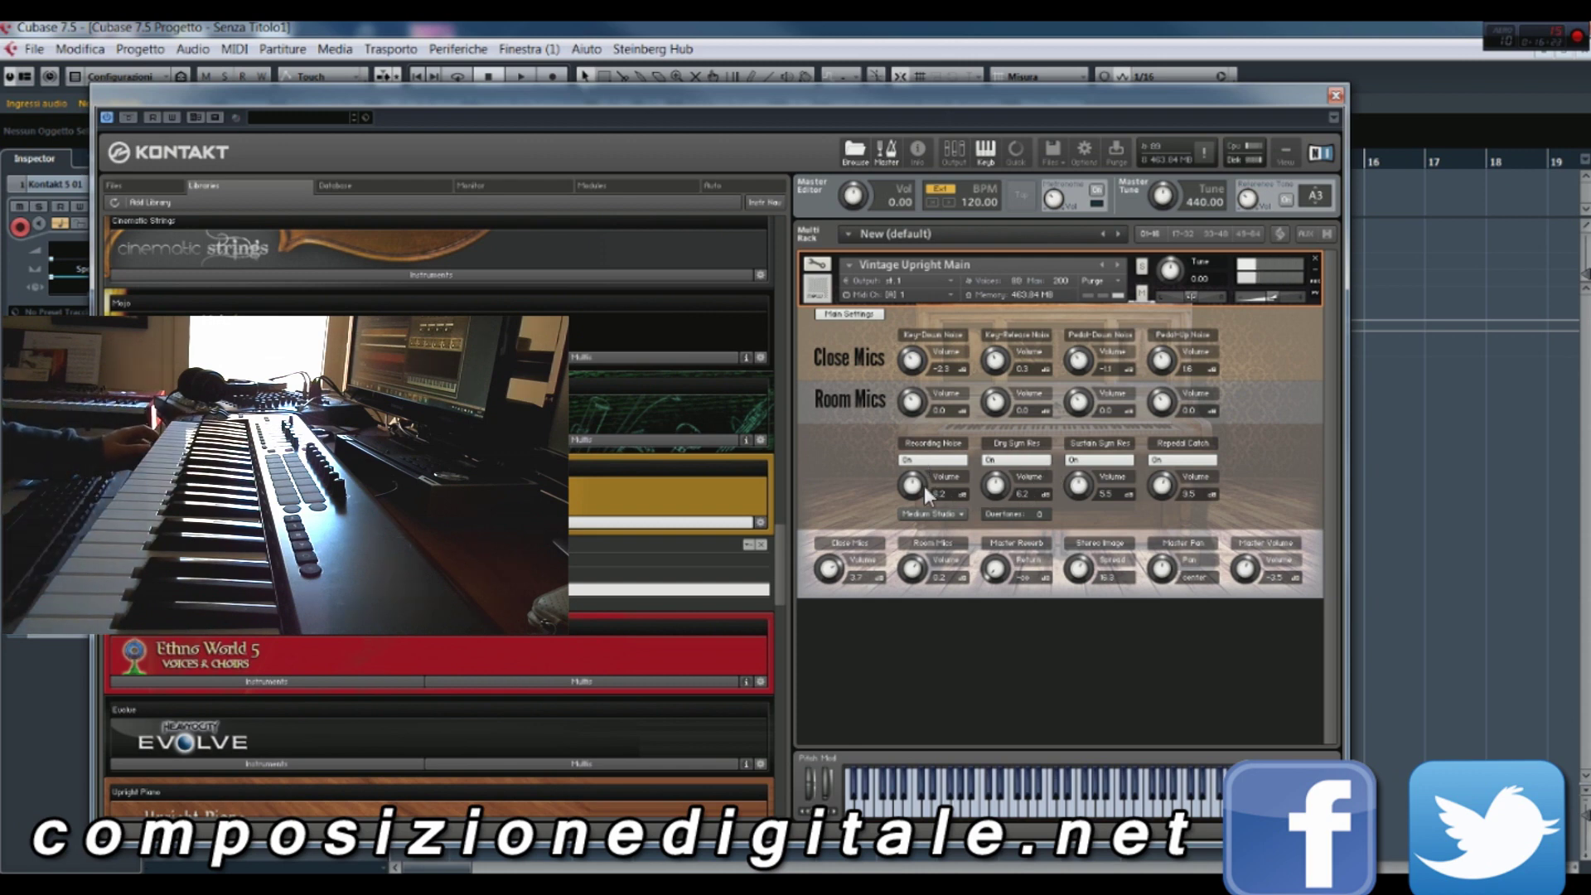
Step: Audition Large Room and Live Hall as Recording Noise types at the raised volume
{"action": "left_click", "coordinate": [931, 514]}
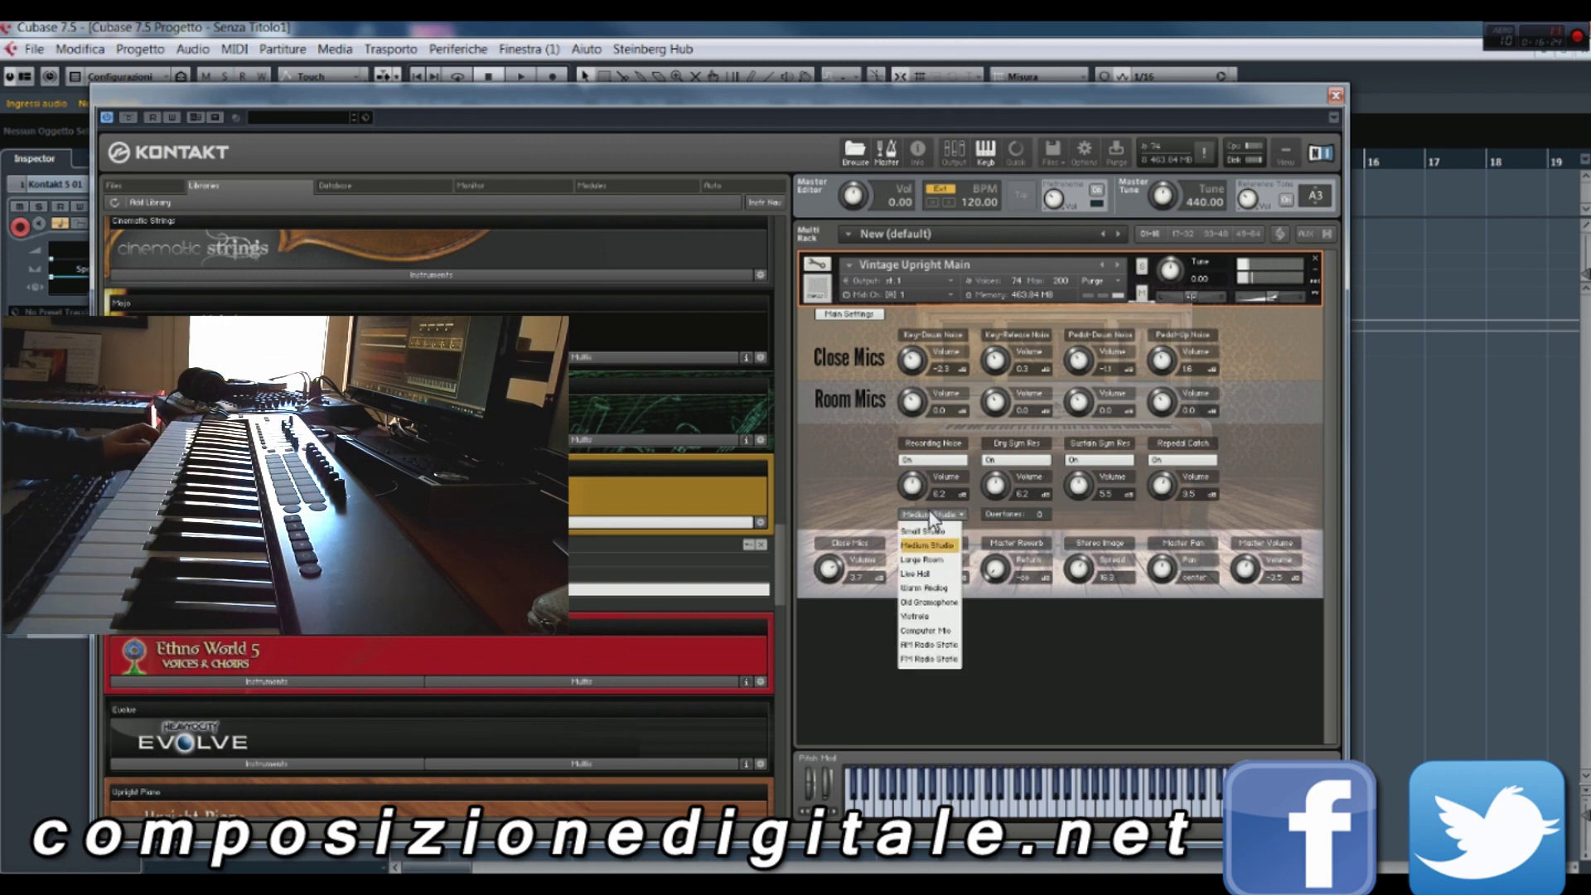
{"action": "left_click", "coordinate": [939, 563]}
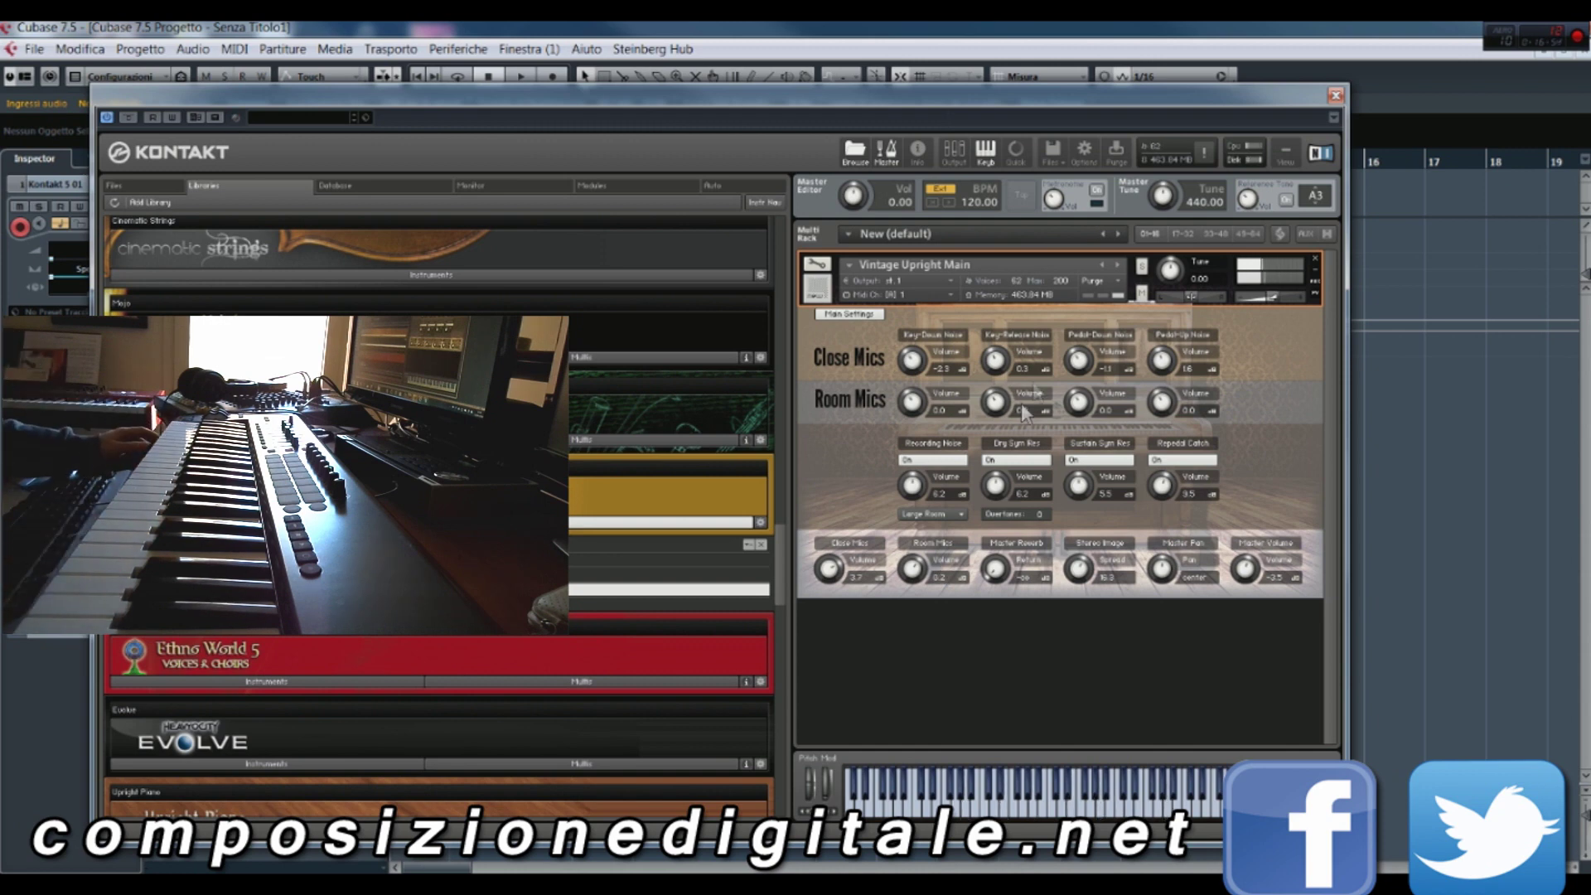
{"action": "left_click", "coordinate": [959, 511]}
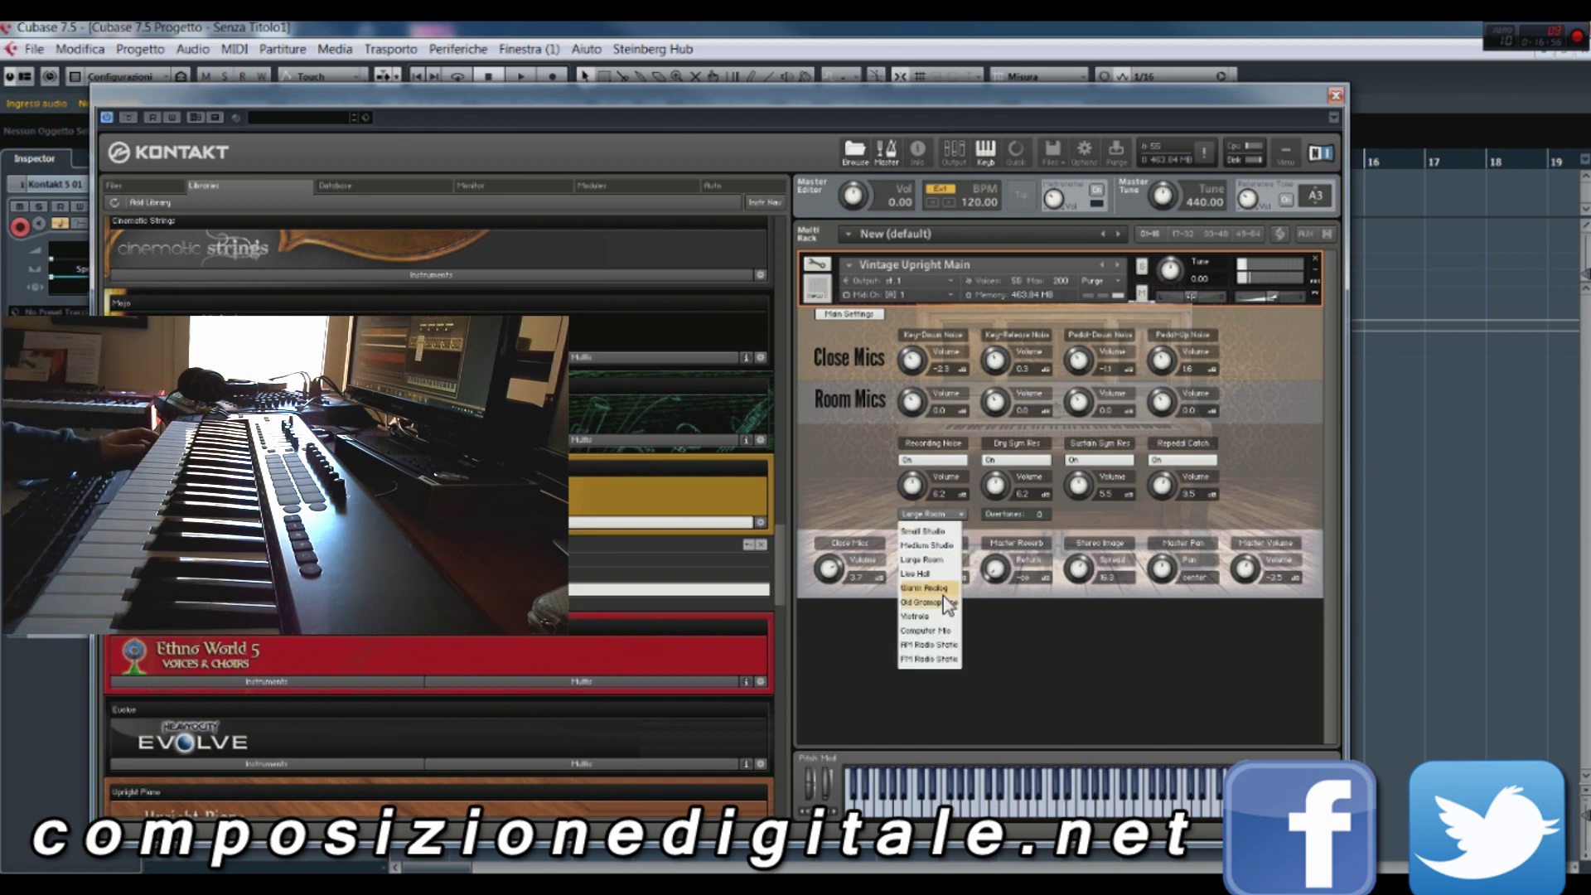
{"action": "left_click", "coordinate": [936, 579]}
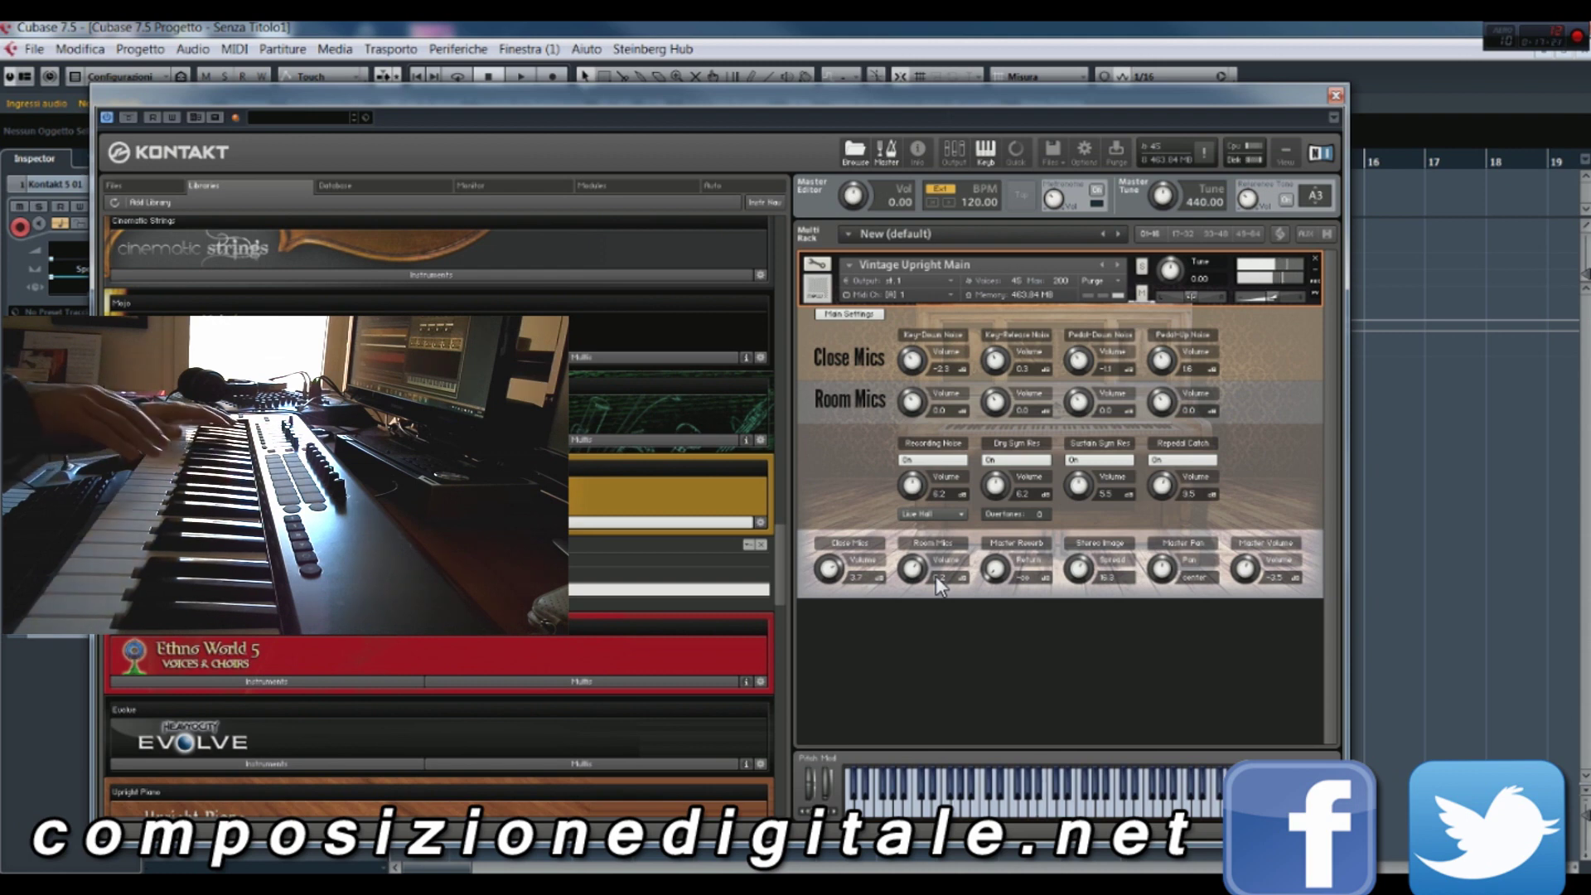
Step: Turn off Dry Sym Res, Sustain Sym Res and Repedal Catch
{"action": "left_click", "coordinate": [1024, 459]}
{"action": "left_click", "coordinate": [1100, 459]}
{"action": "left_click", "coordinate": [1183, 461]}
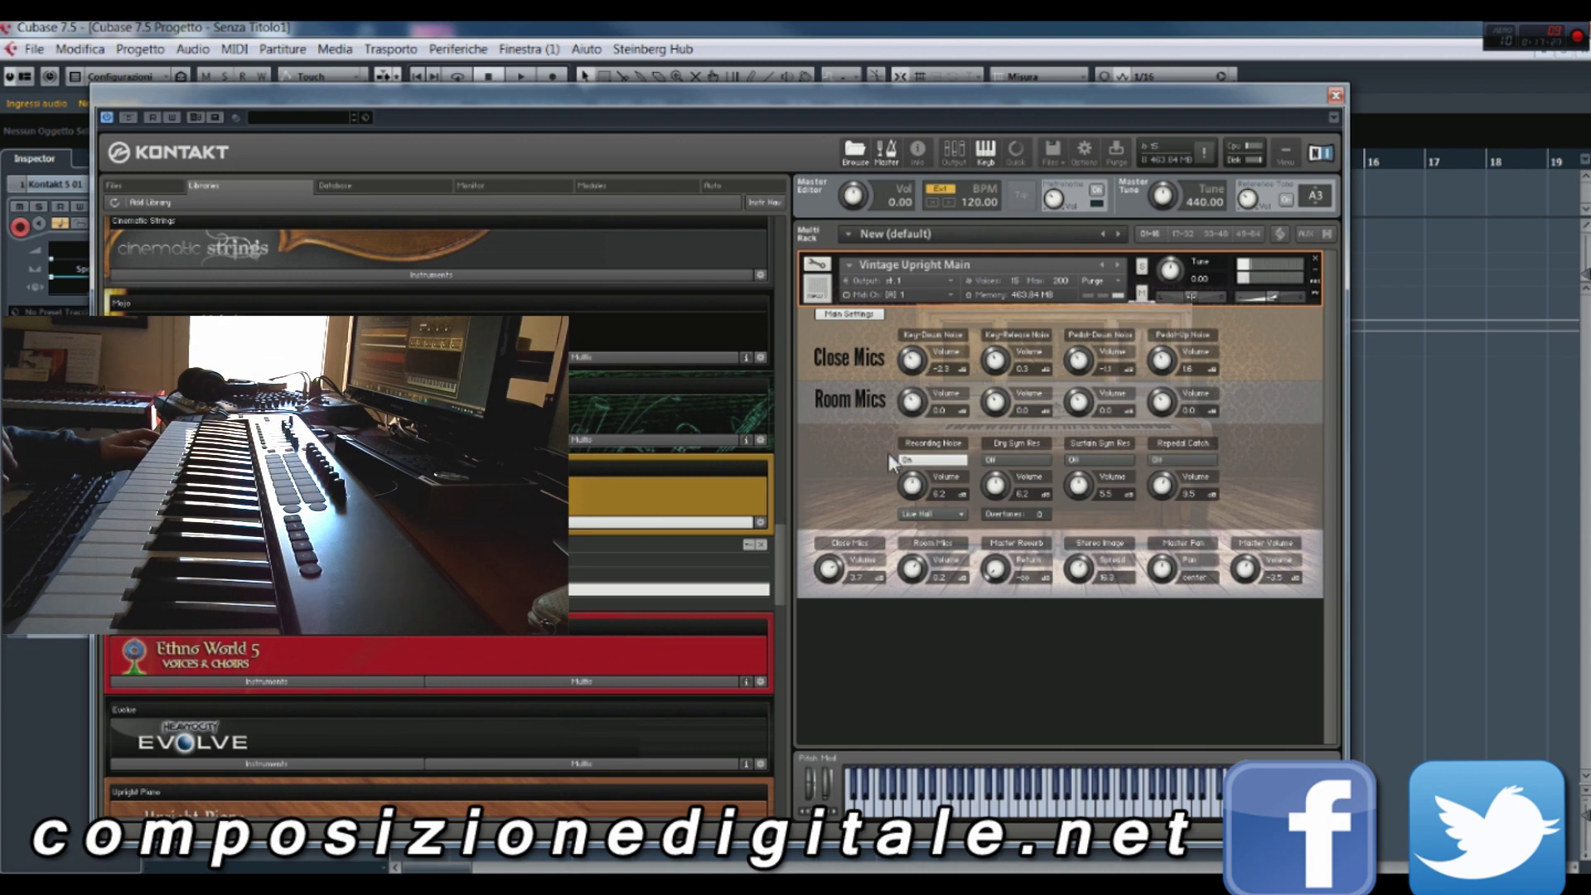
Step: Set the Recording Noise type to Warm Analog
{"action": "left_click", "coordinate": [946, 510]}
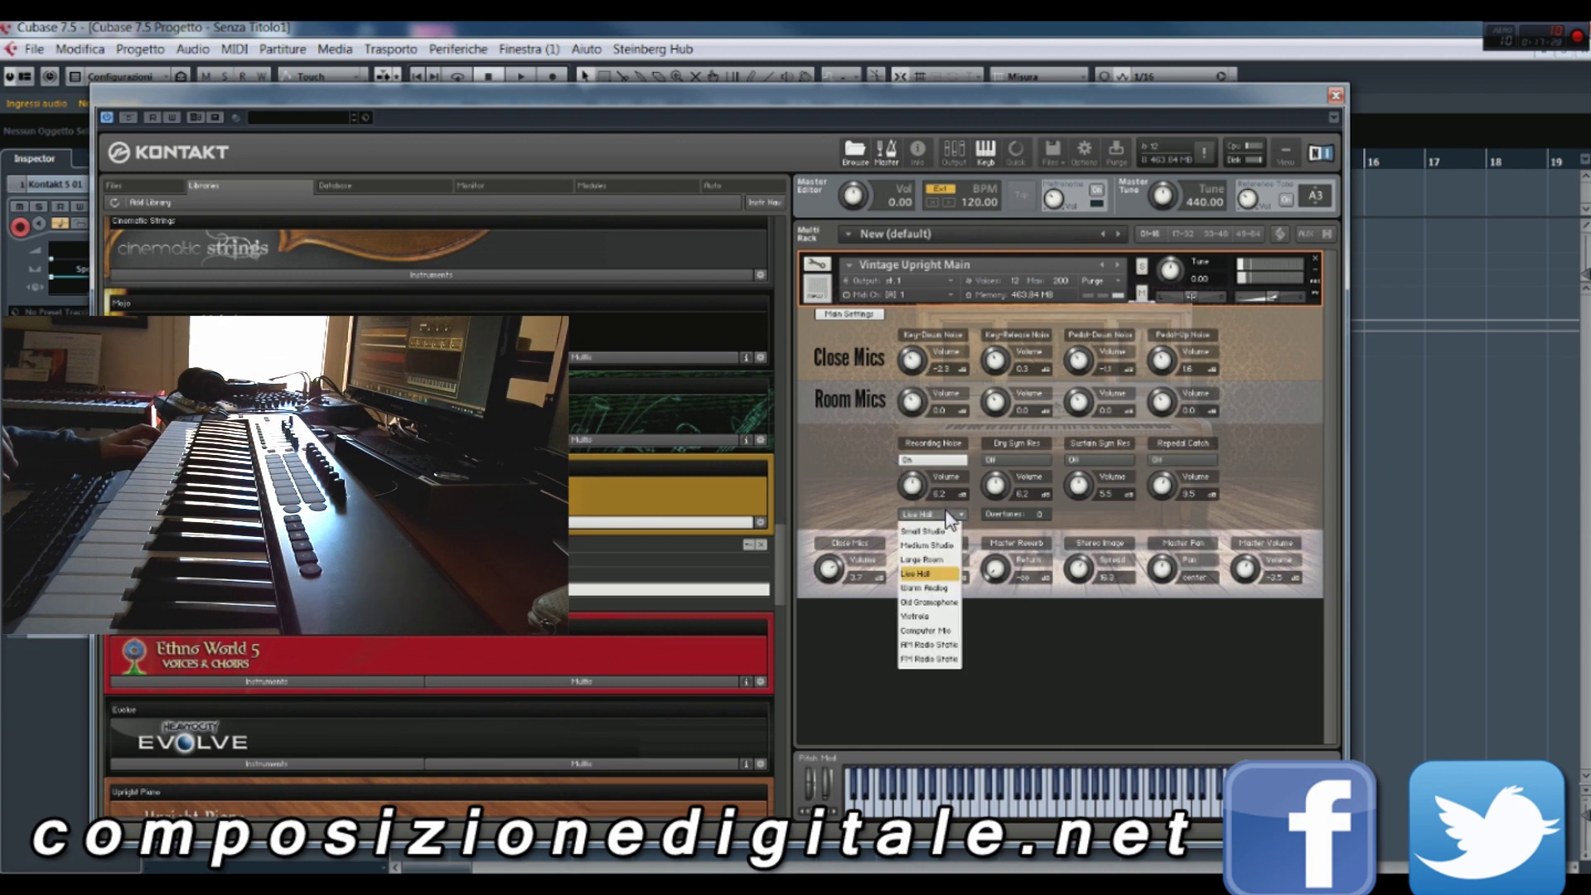
{"action": "left_click", "coordinate": [946, 585]}
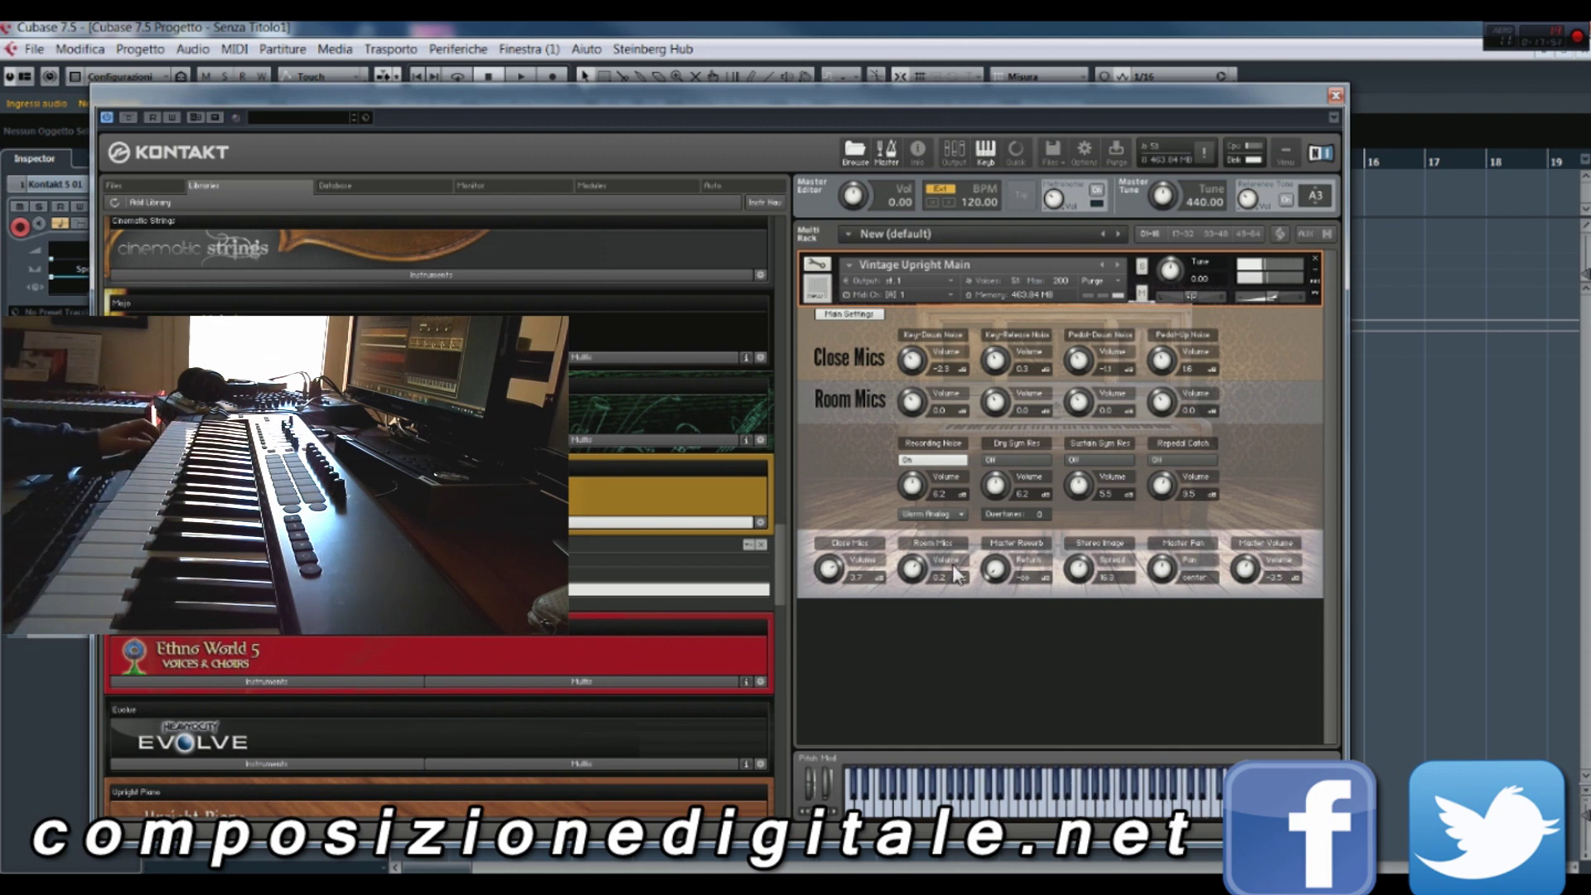
{"action": "left_click", "coordinate": [955, 514]}
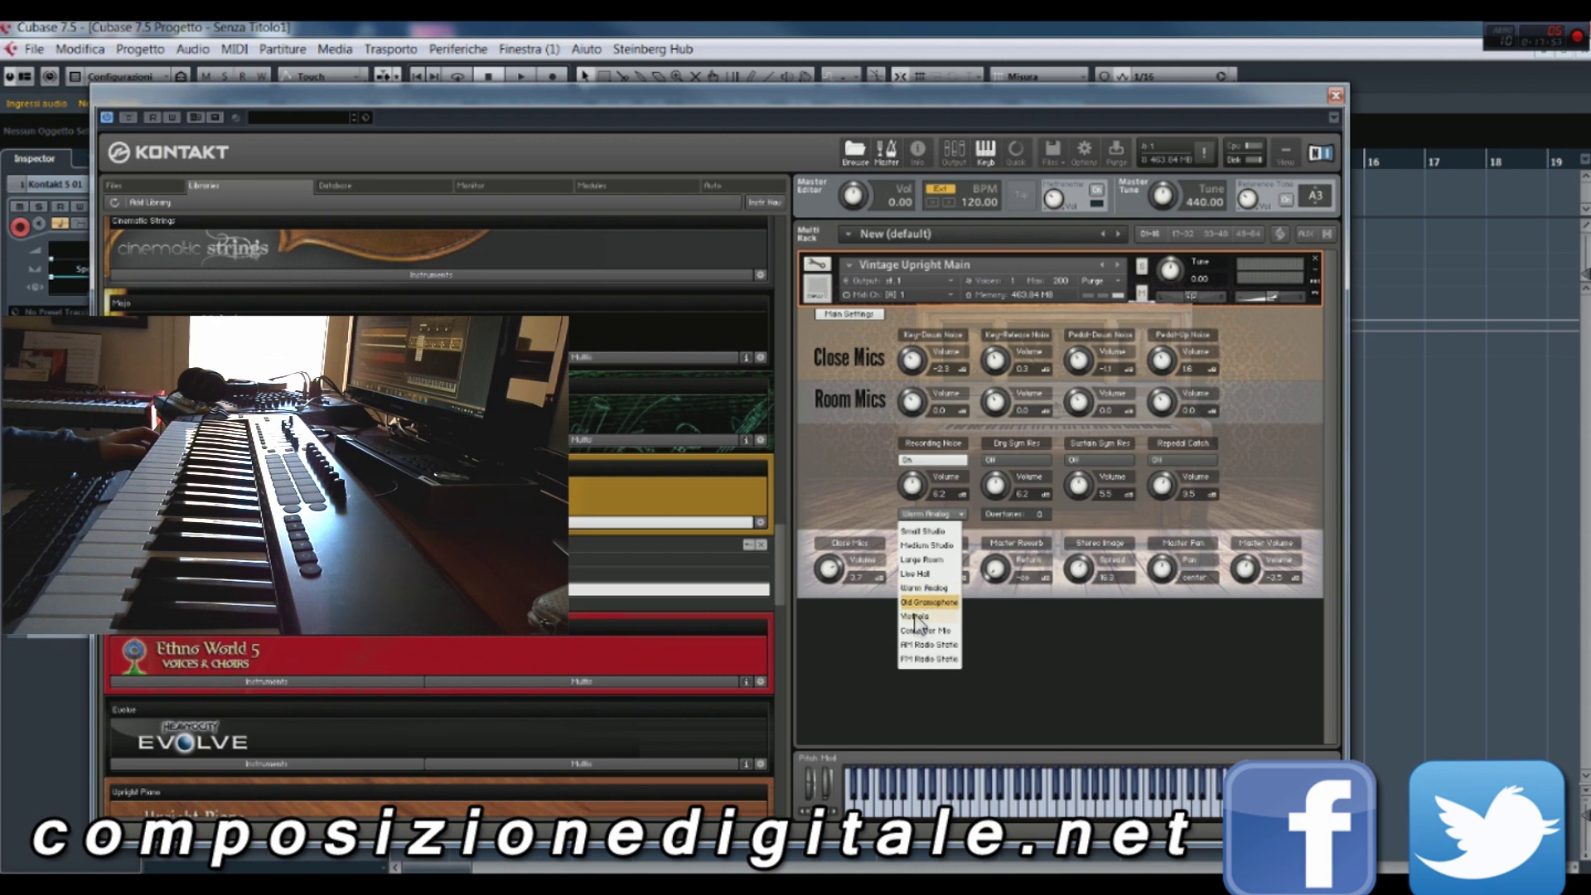
{"action": "left_click", "coordinate": [824, 533]}
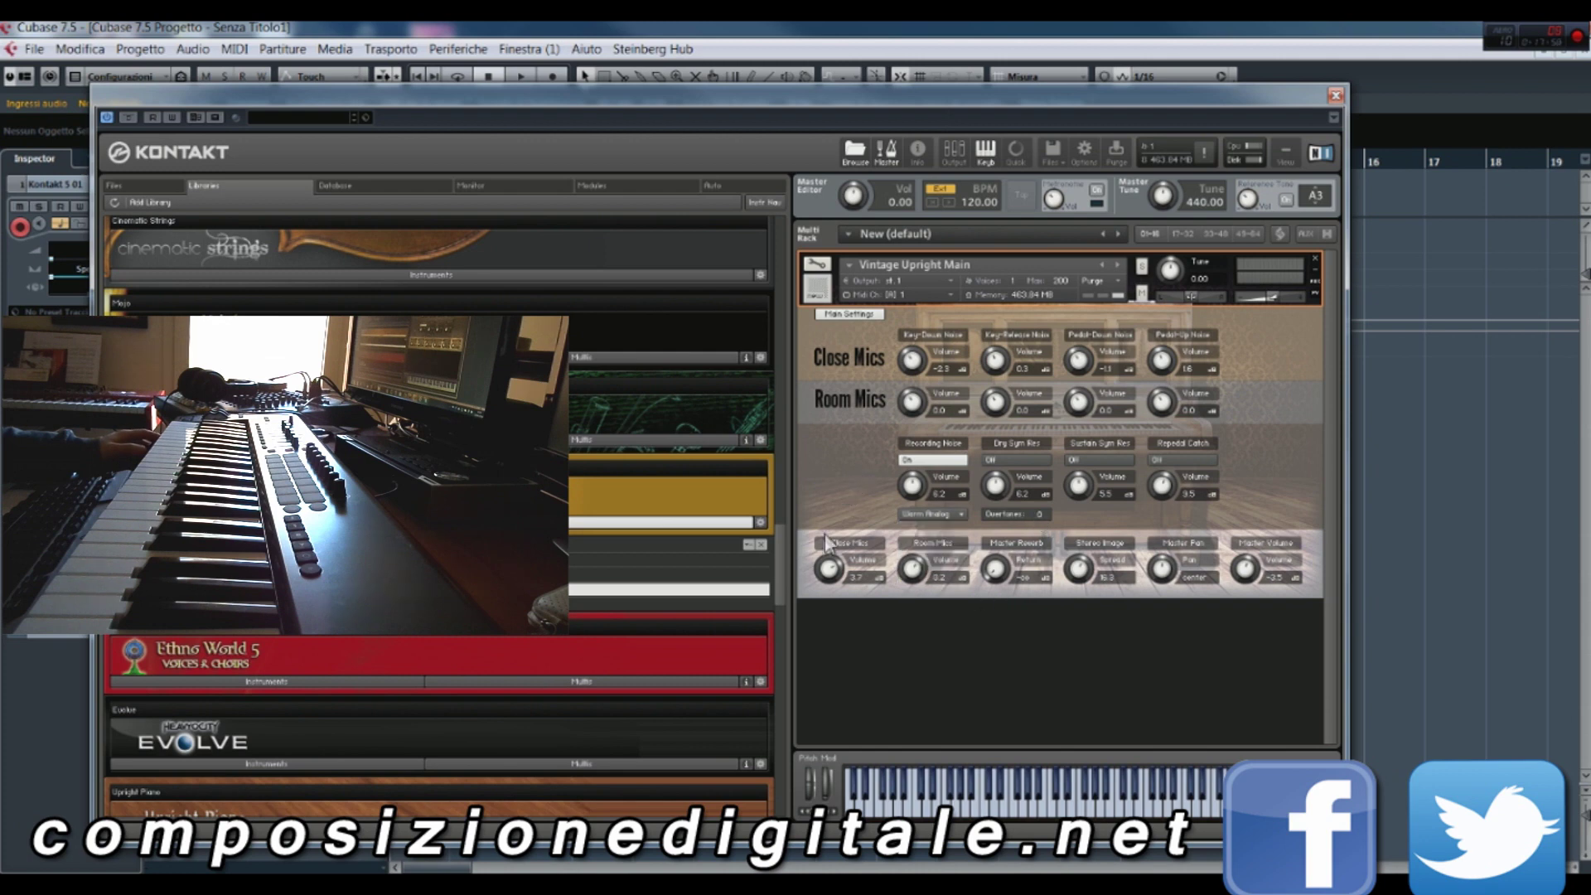
Step: Compare mic balances by muting the Close Mics and raising the Room Mics, and by restoring the Close Mics to 3.6 dB and lowering the Room Mics
{"action": "left_click_drag", "start_coordinate": [822, 565], "coordinate": [775, 709]}
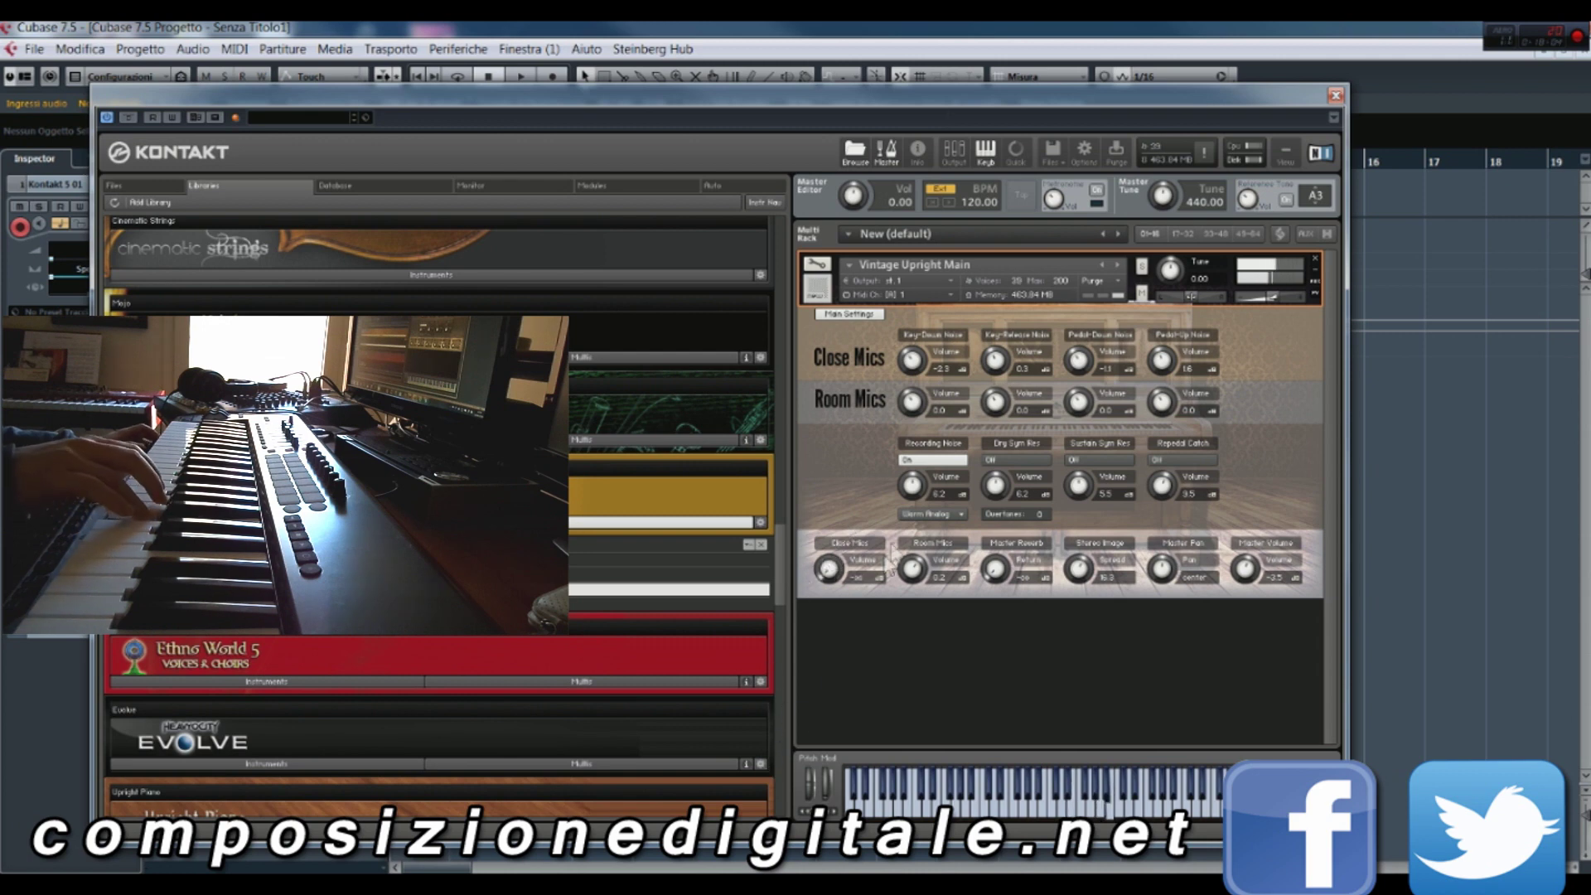
{"action": "left_click_drag", "start_coordinate": [909, 572], "coordinate": [917, 549]}
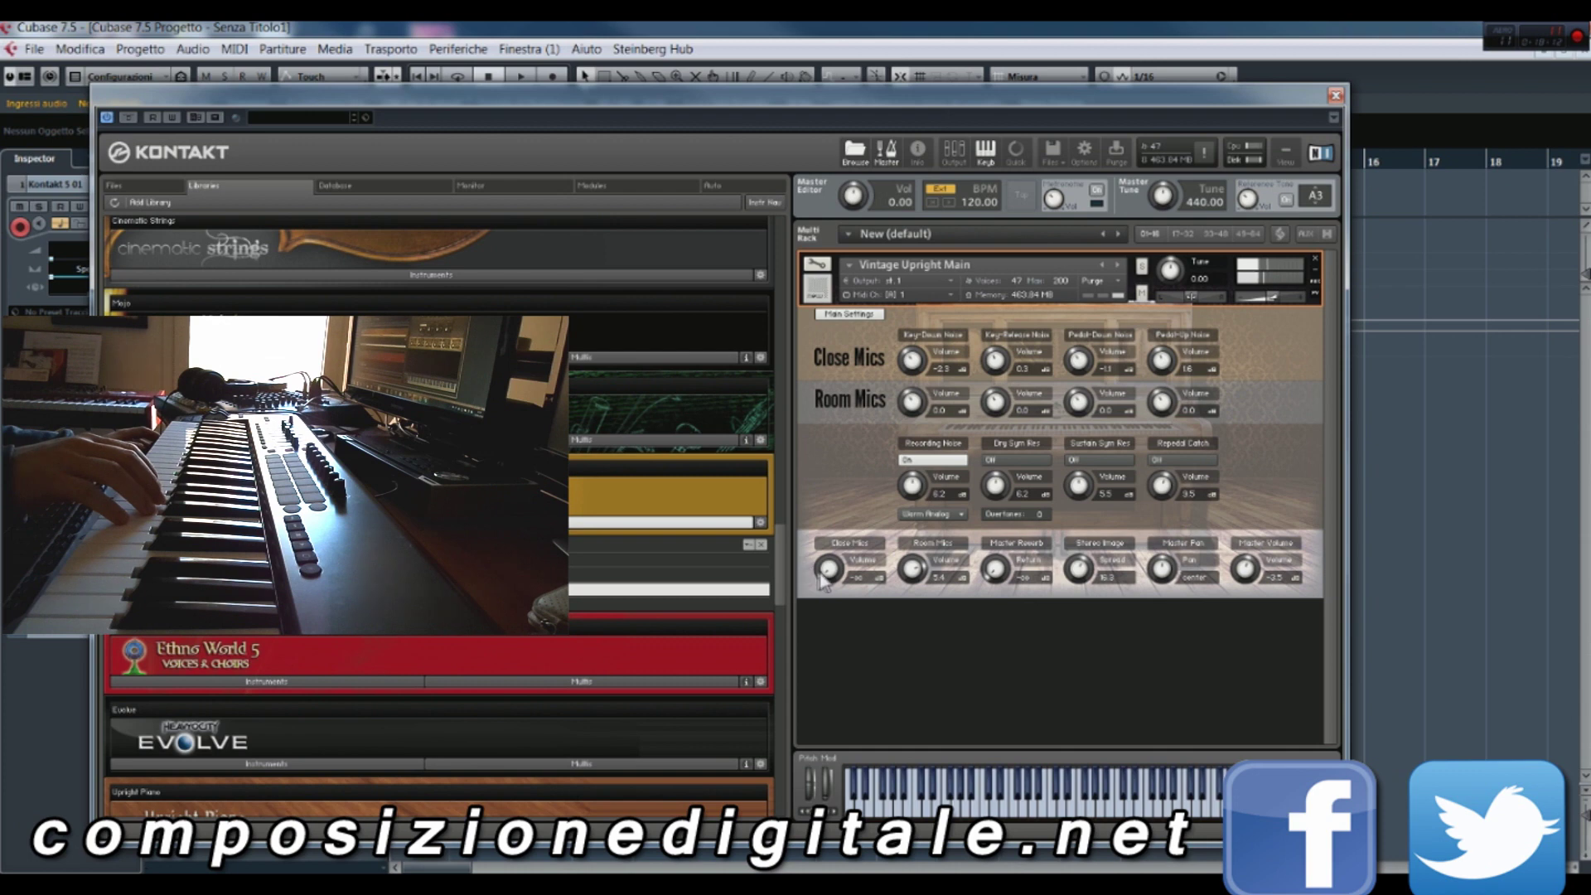
{"action": "left_click_drag", "start_coordinate": [821, 580], "coordinate": [834, 540]}
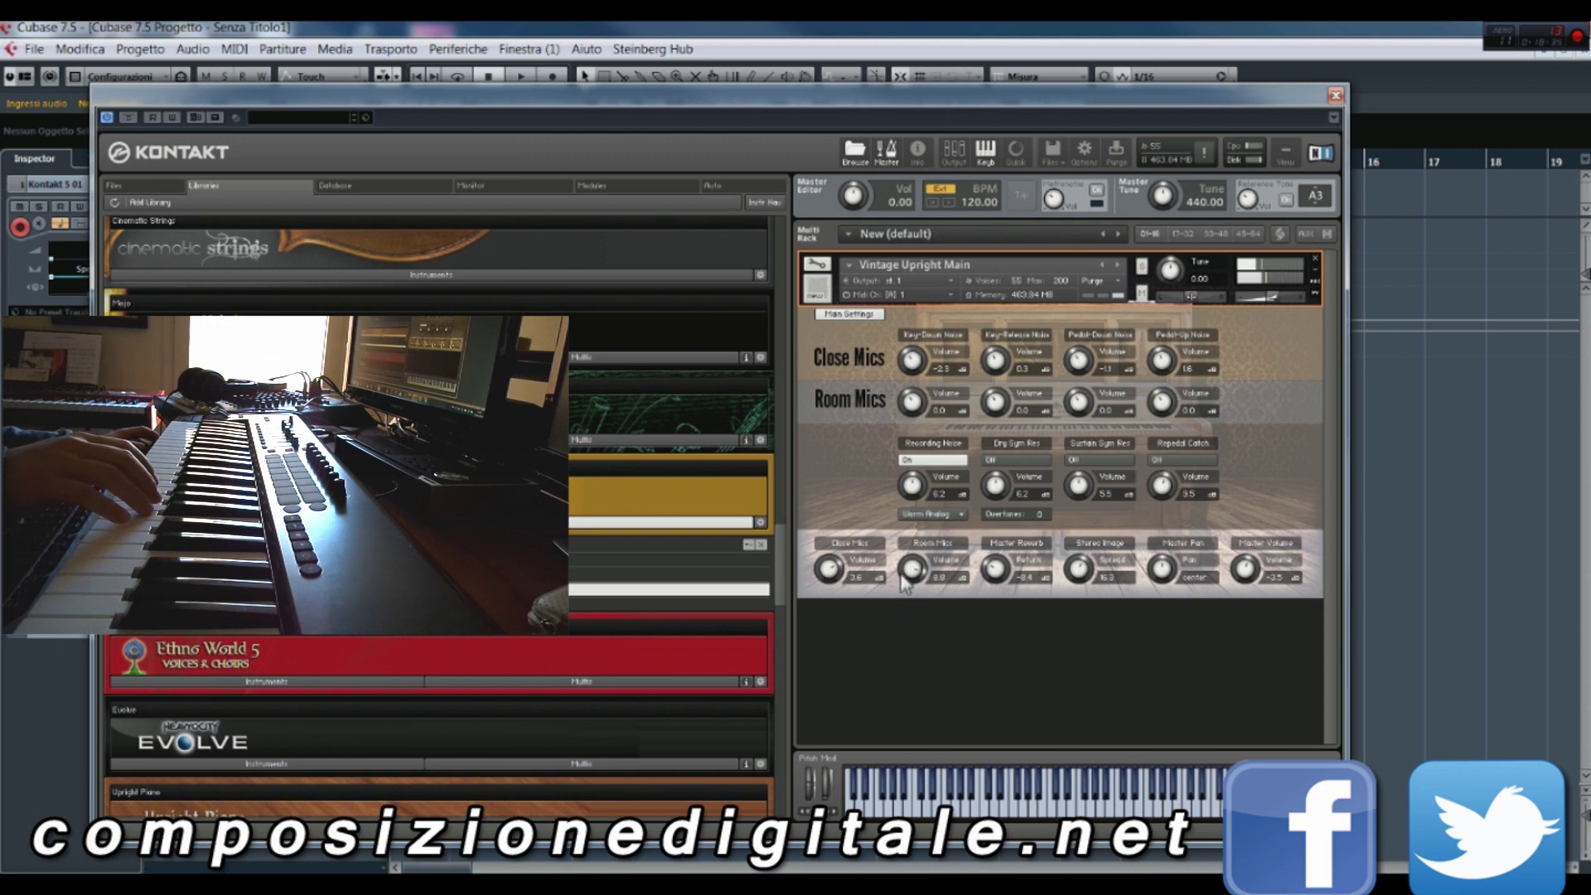
{"action": "left_click_drag", "start_coordinate": [911, 587], "coordinate": [899, 683]}
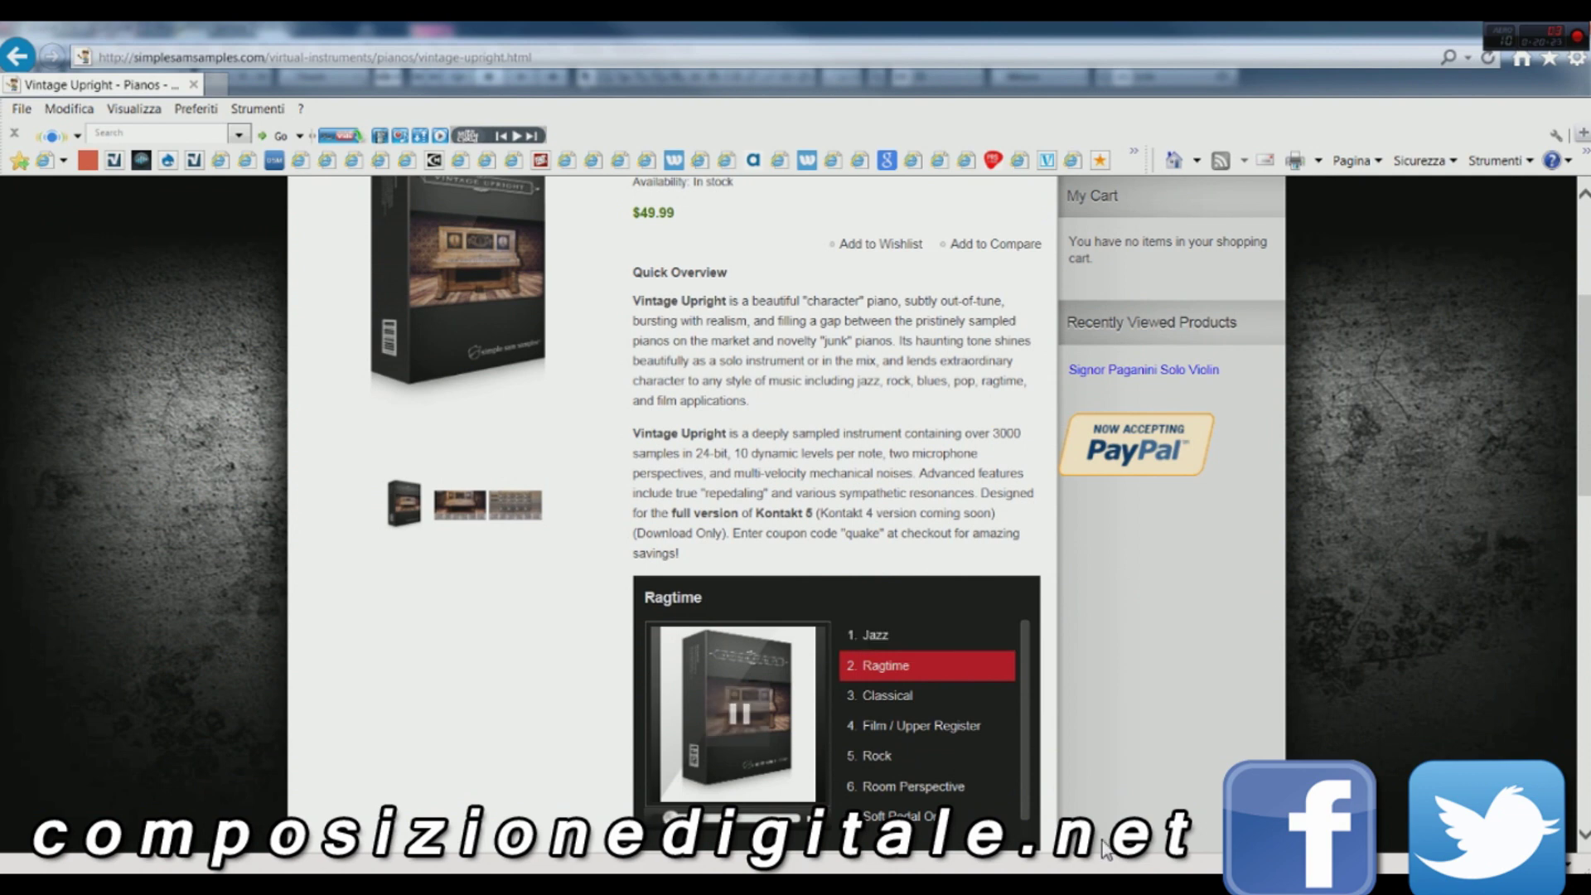
Step: Raise the system volume and select the Jazz demo on the Vintage Upright product page in the browser
{"action": "left_click", "coordinate": [1384, 881]}
{"action": "left_click_drag", "start_coordinate": [1385, 739], "coordinate": [1379, 654]}
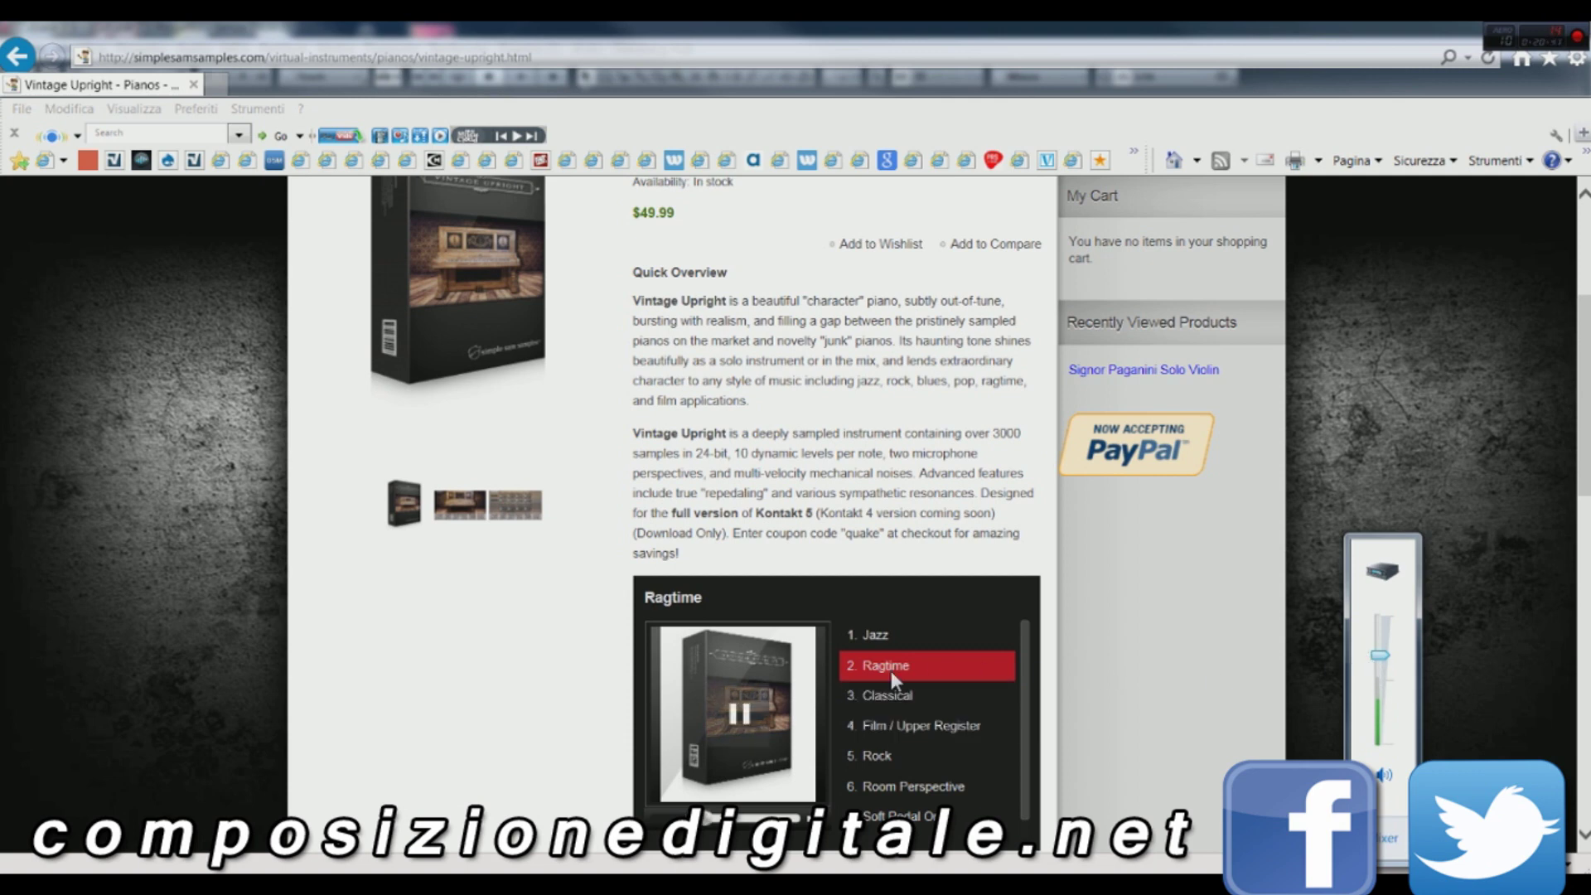
{"action": "left_click", "coordinate": [879, 638]}
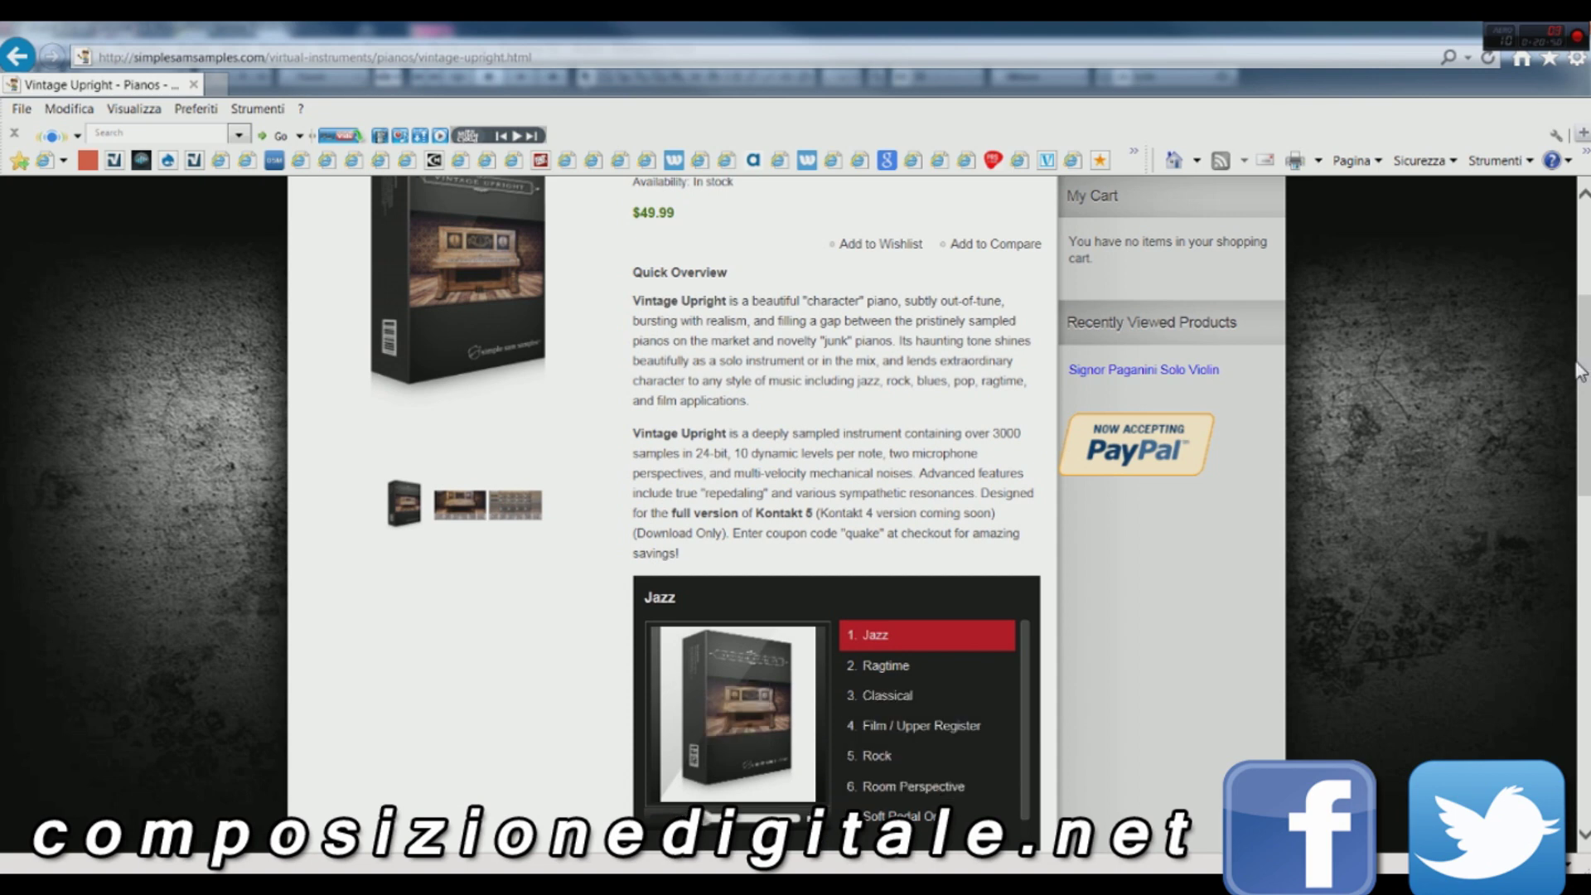
Step: Bring the whole demo player into view and raise the system volume further for the Jazz demo
{"action": "scroll", "coordinate": [1582, 380], "scroll_direction": "down", "scroll_amount": 2}
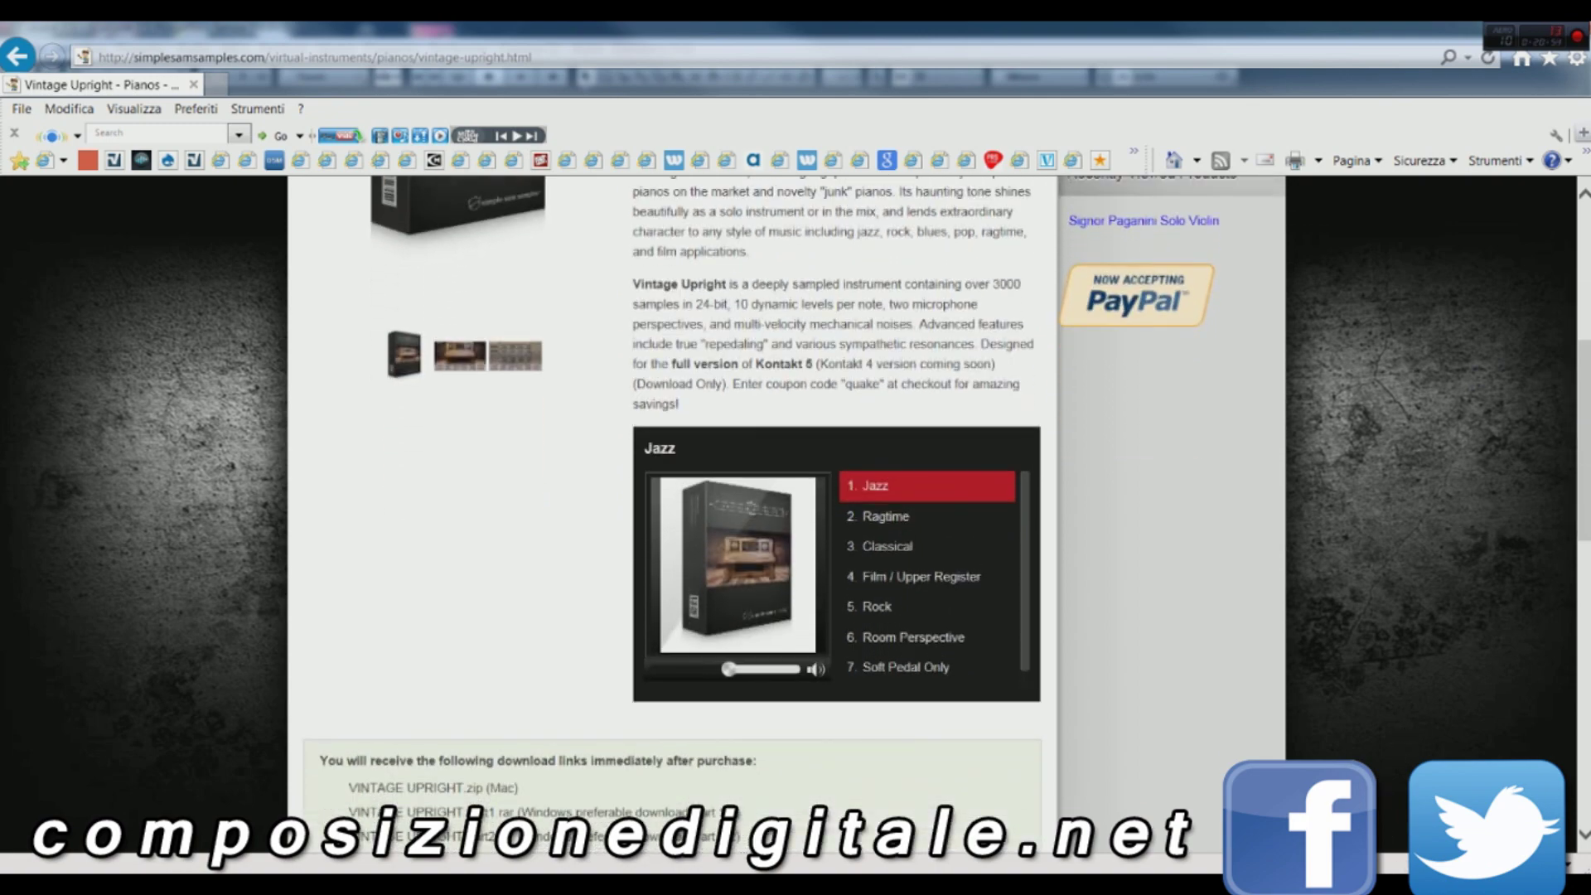
{"action": "left_click", "coordinate": [1374, 885]}
{"action": "left_click_drag", "start_coordinate": [1366, 660], "coordinate": [1371, 634]}
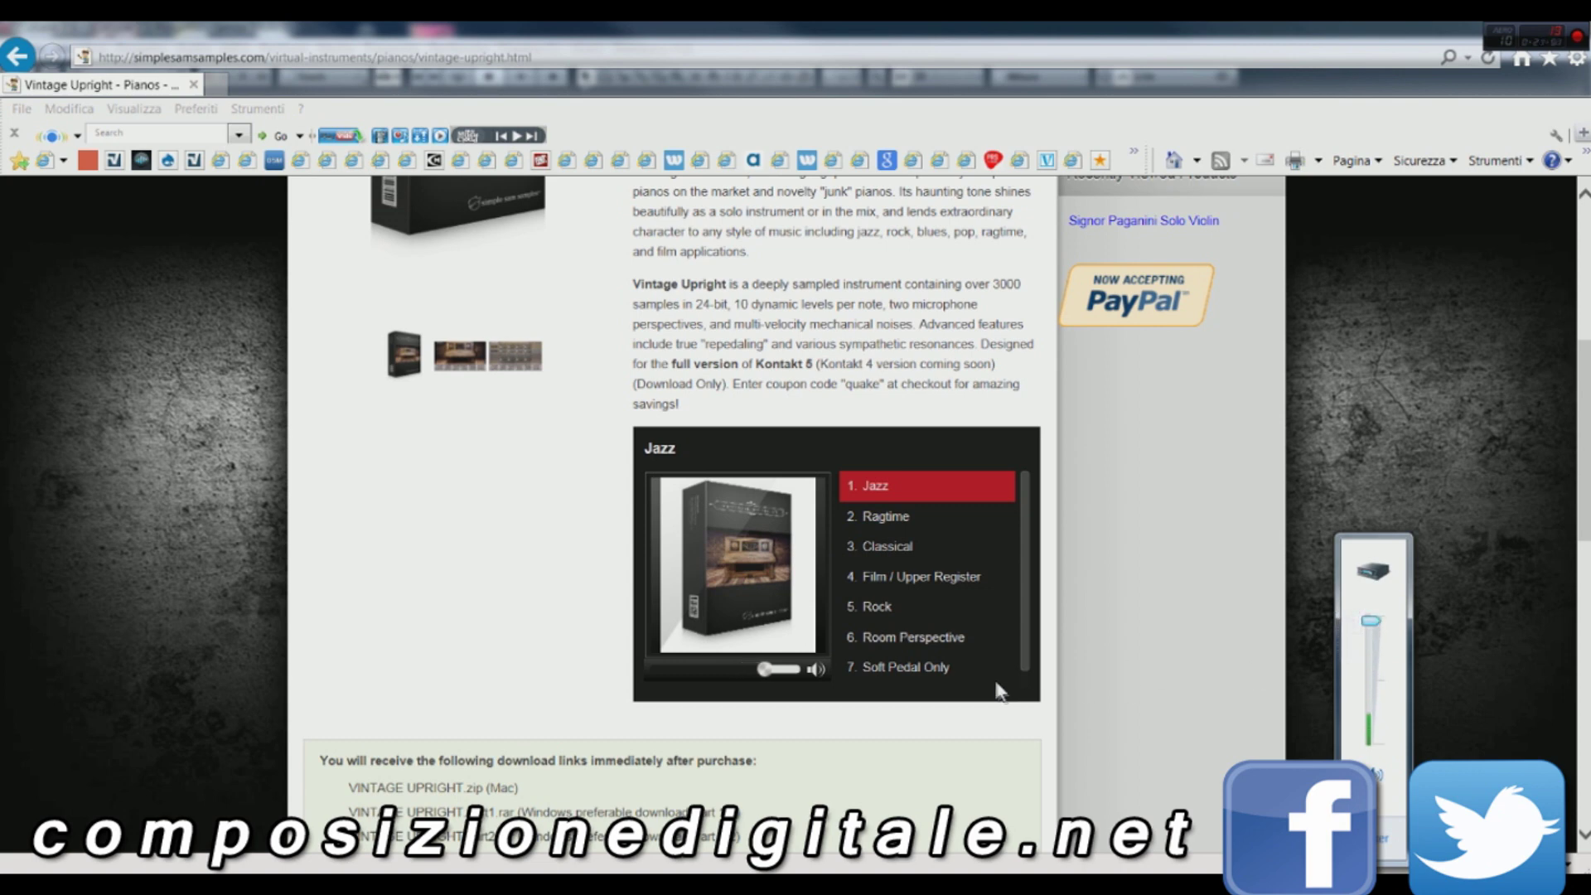
Step: Play the Mozart demo at the end of the Vintage Upright demo list
{"action": "left_click_drag", "start_coordinate": [1024, 630], "coordinate": [1028, 654]}
{"action": "left_click", "coordinate": [914, 680]}
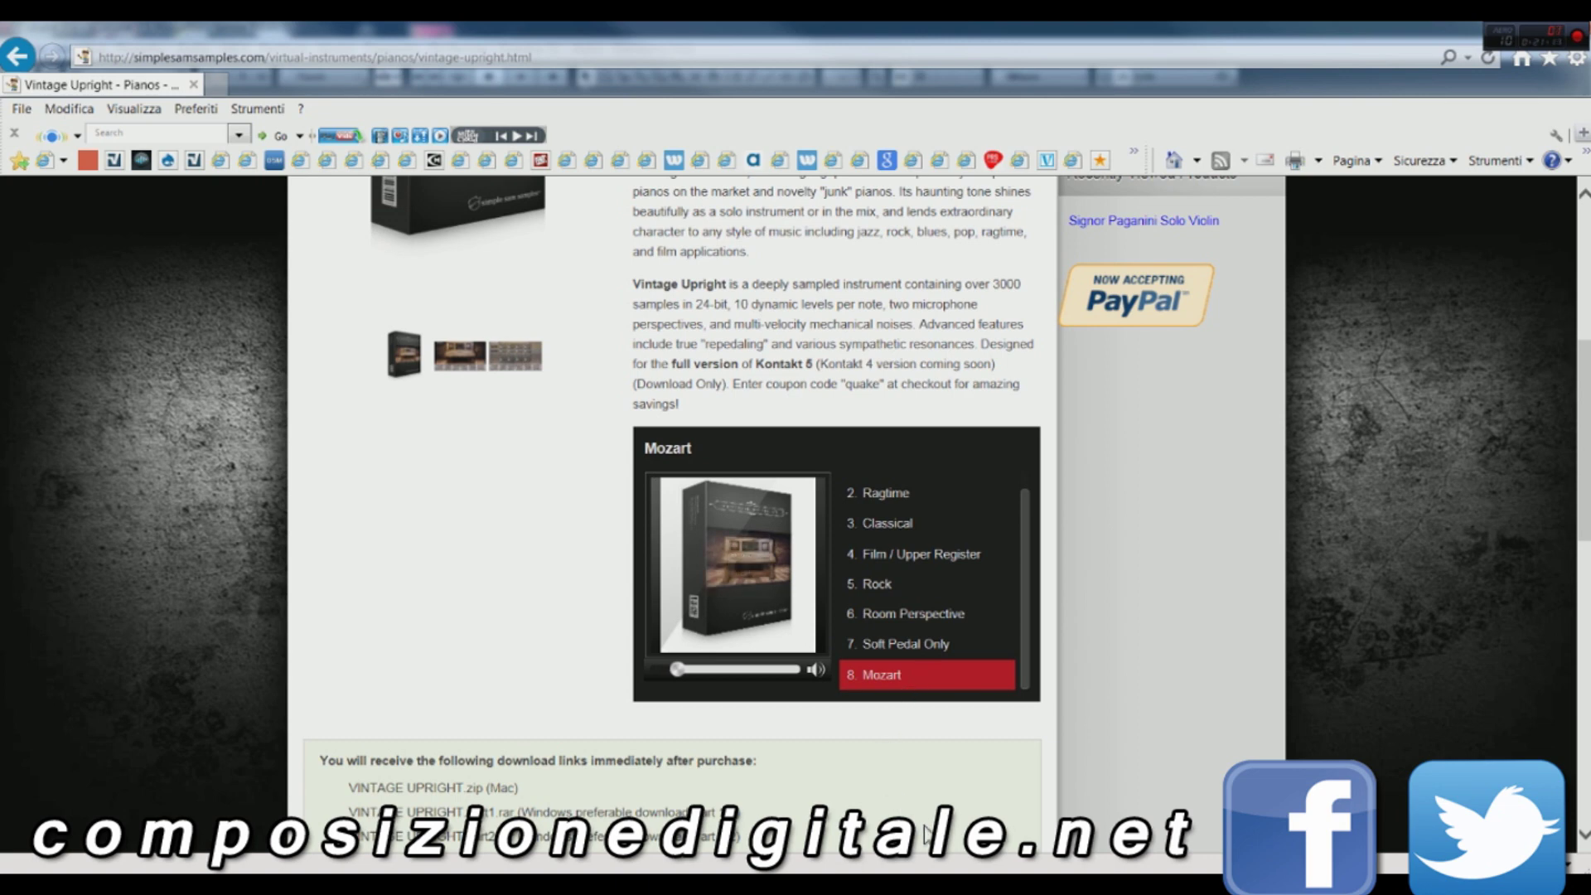
{"action": "mouse_move", "coordinate": [957, 880]}
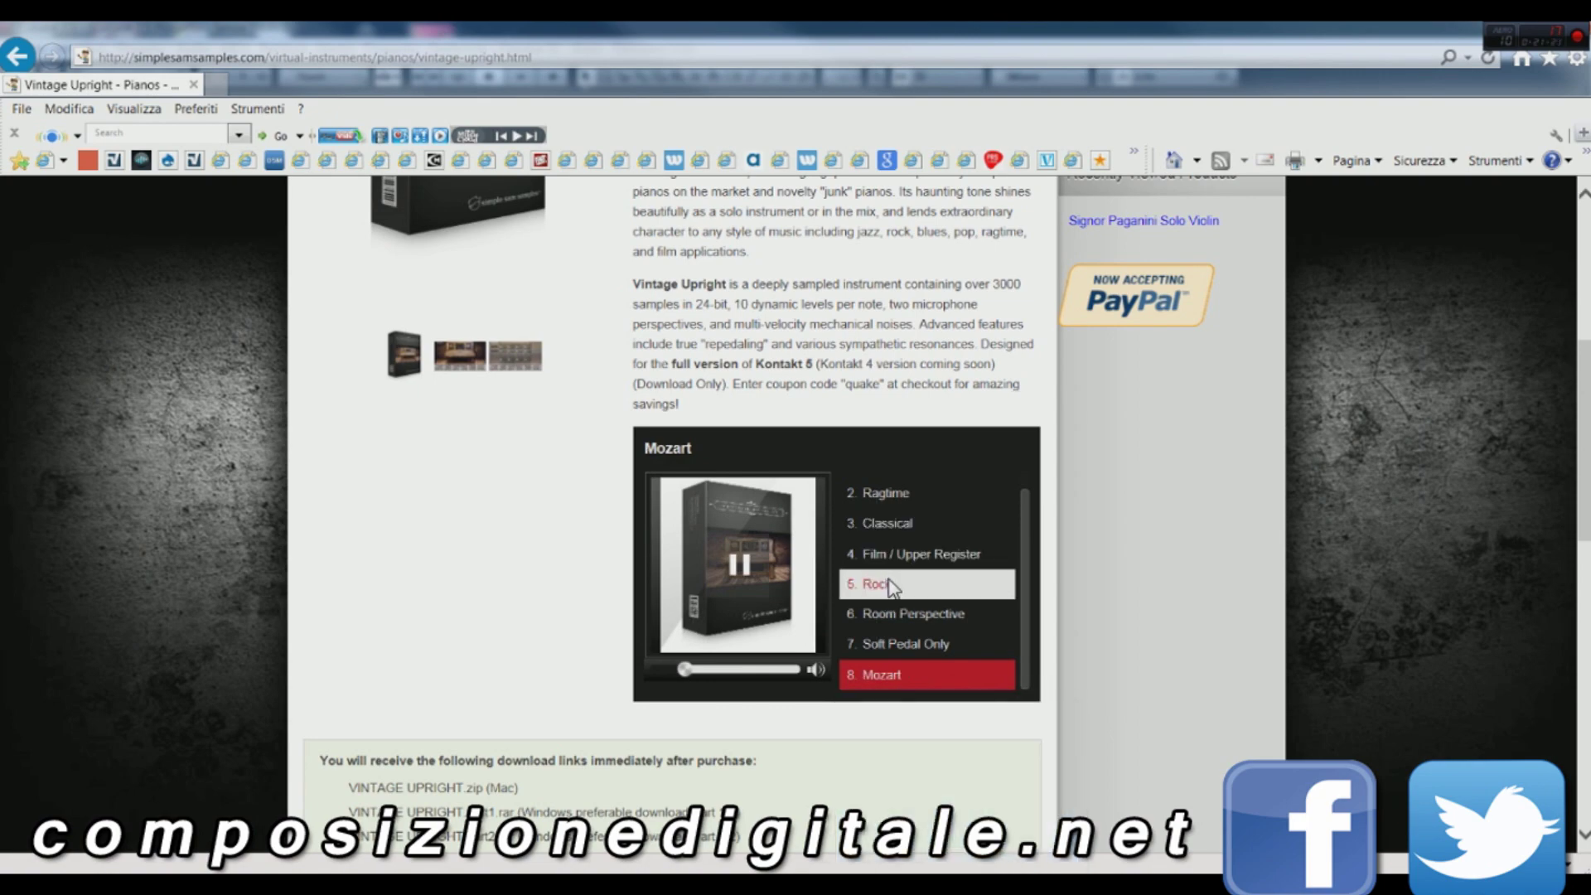
Step: Play the Rock demo in the product page's player and lower the system volume slightly
{"action": "left_click", "coordinate": [889, 584]}
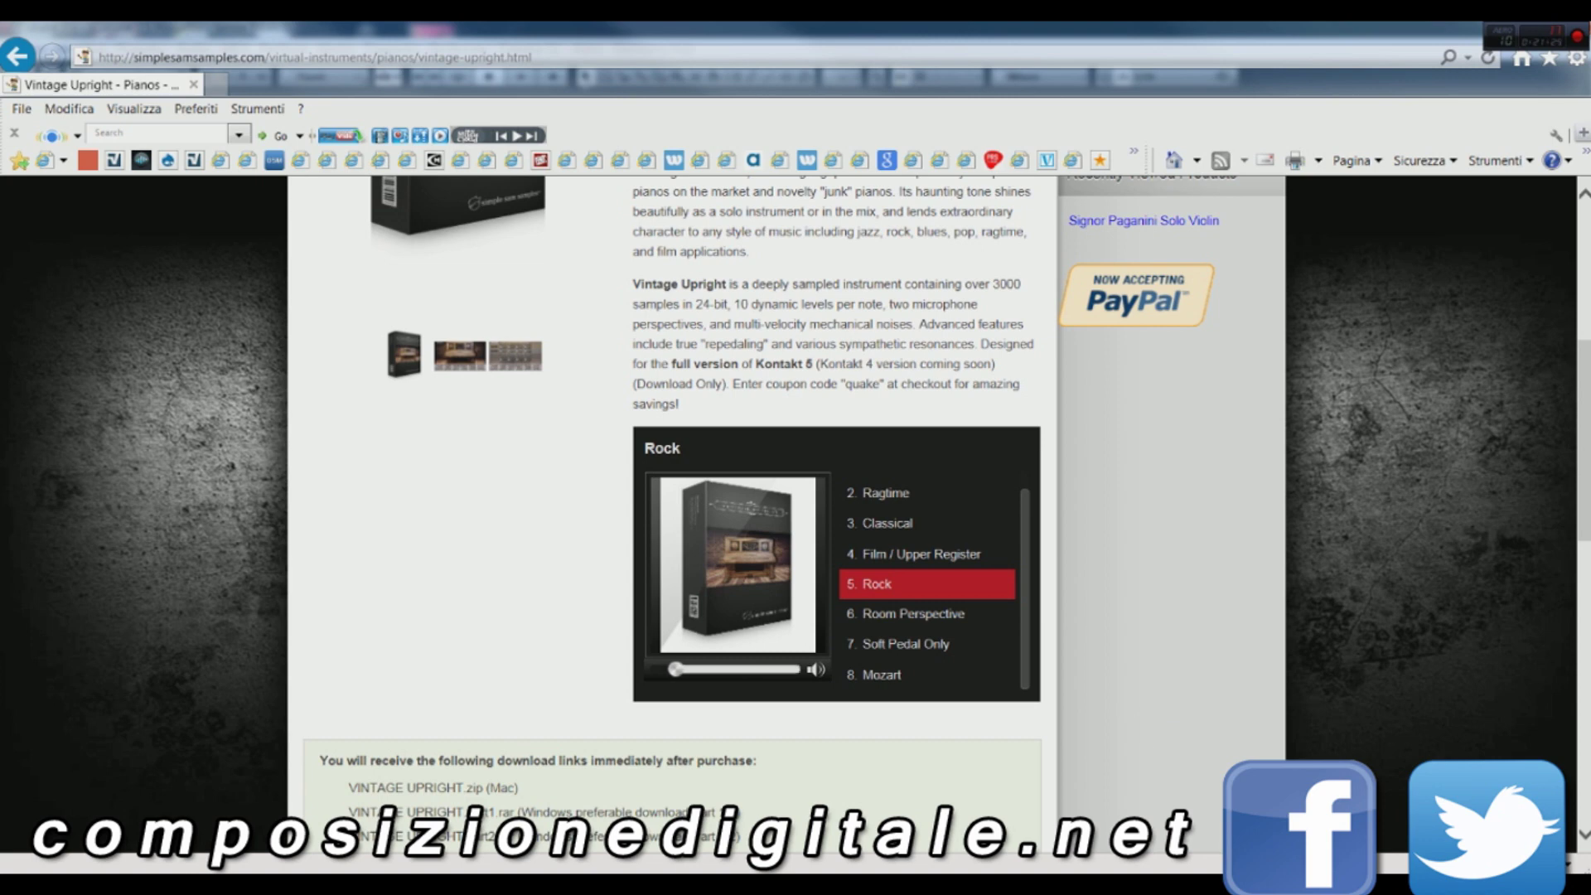
{"action": "left_click", "coordinate": [1386, 880]}
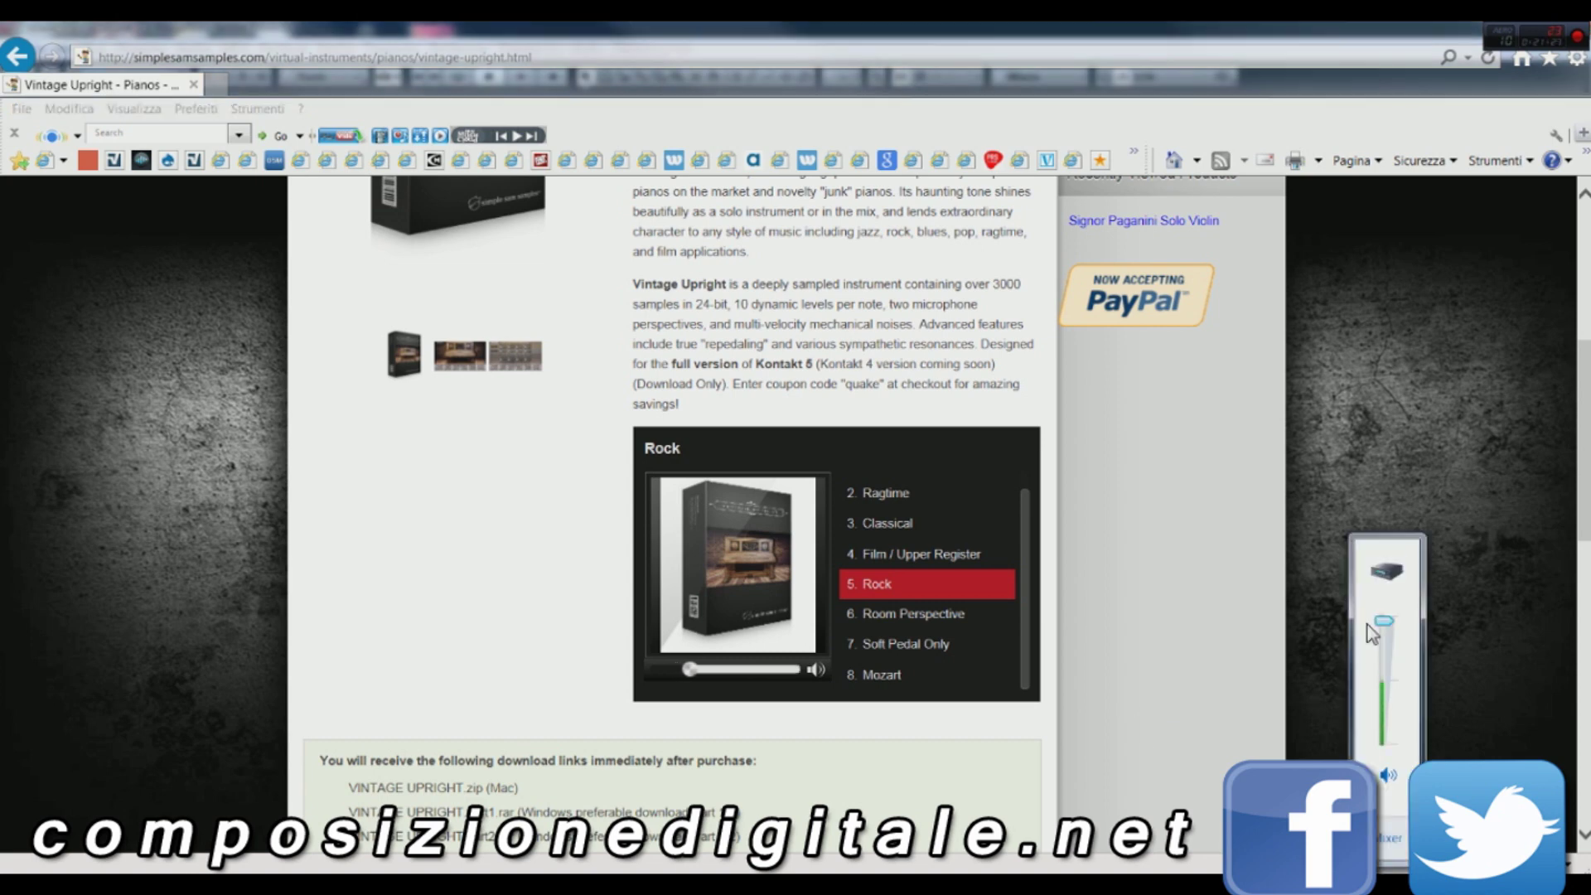
{"action": "left_click_drag", "start_coordinate": [1378, 630], "coordinate": [1385, 654]}
Step: Play the Film / Upper Register demo in the product page's player
{"action": "left_click", "coordinate": [944, 560]}
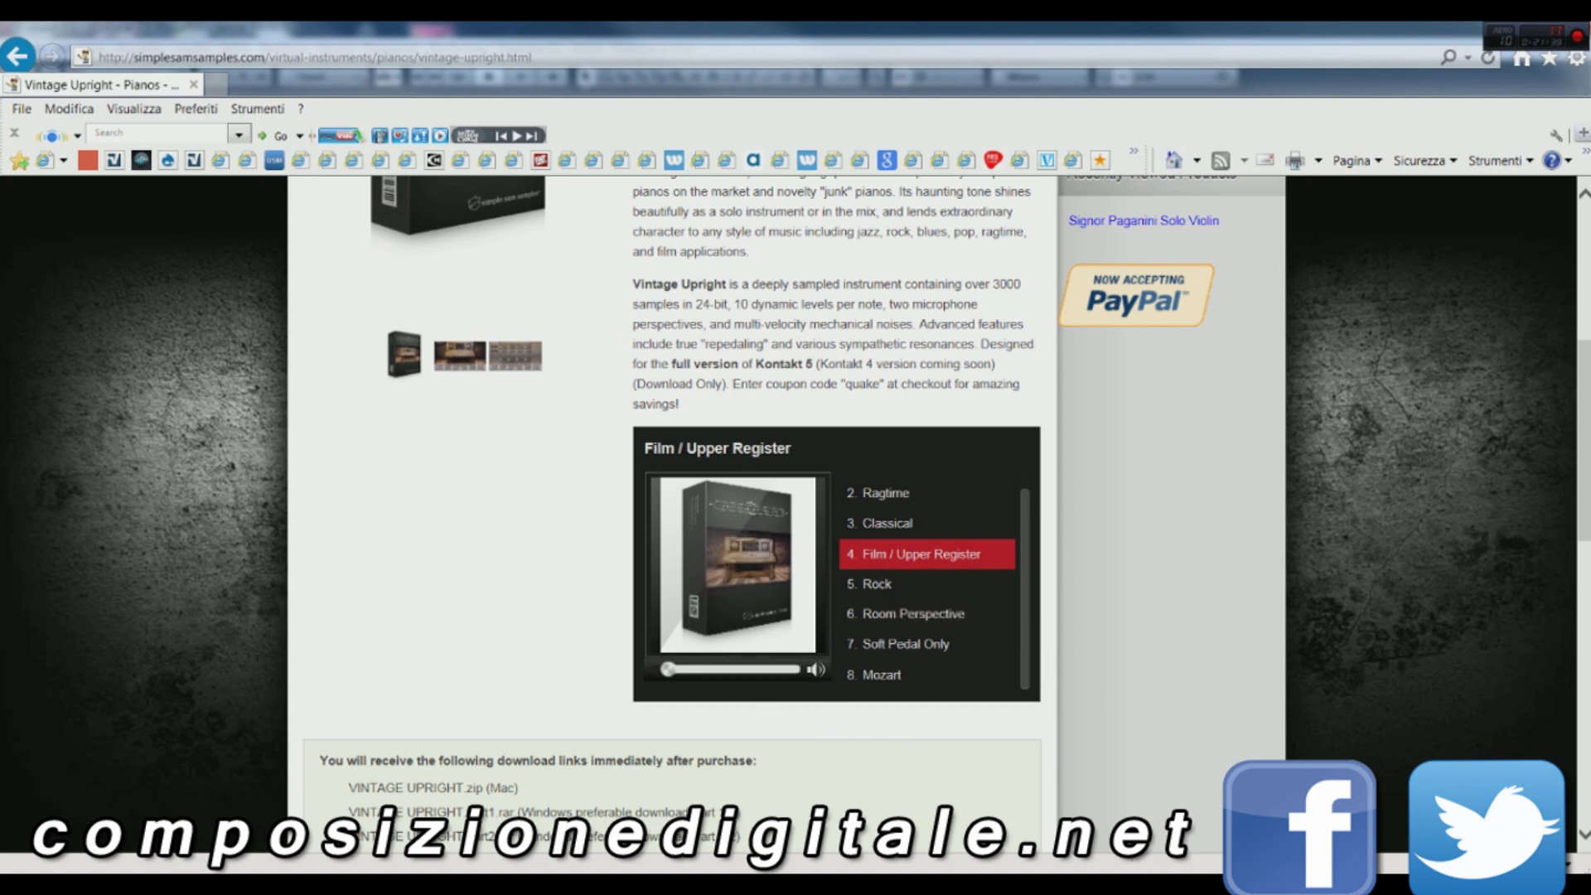
{"action": "left_click", "coordinate": [1304, 884]}
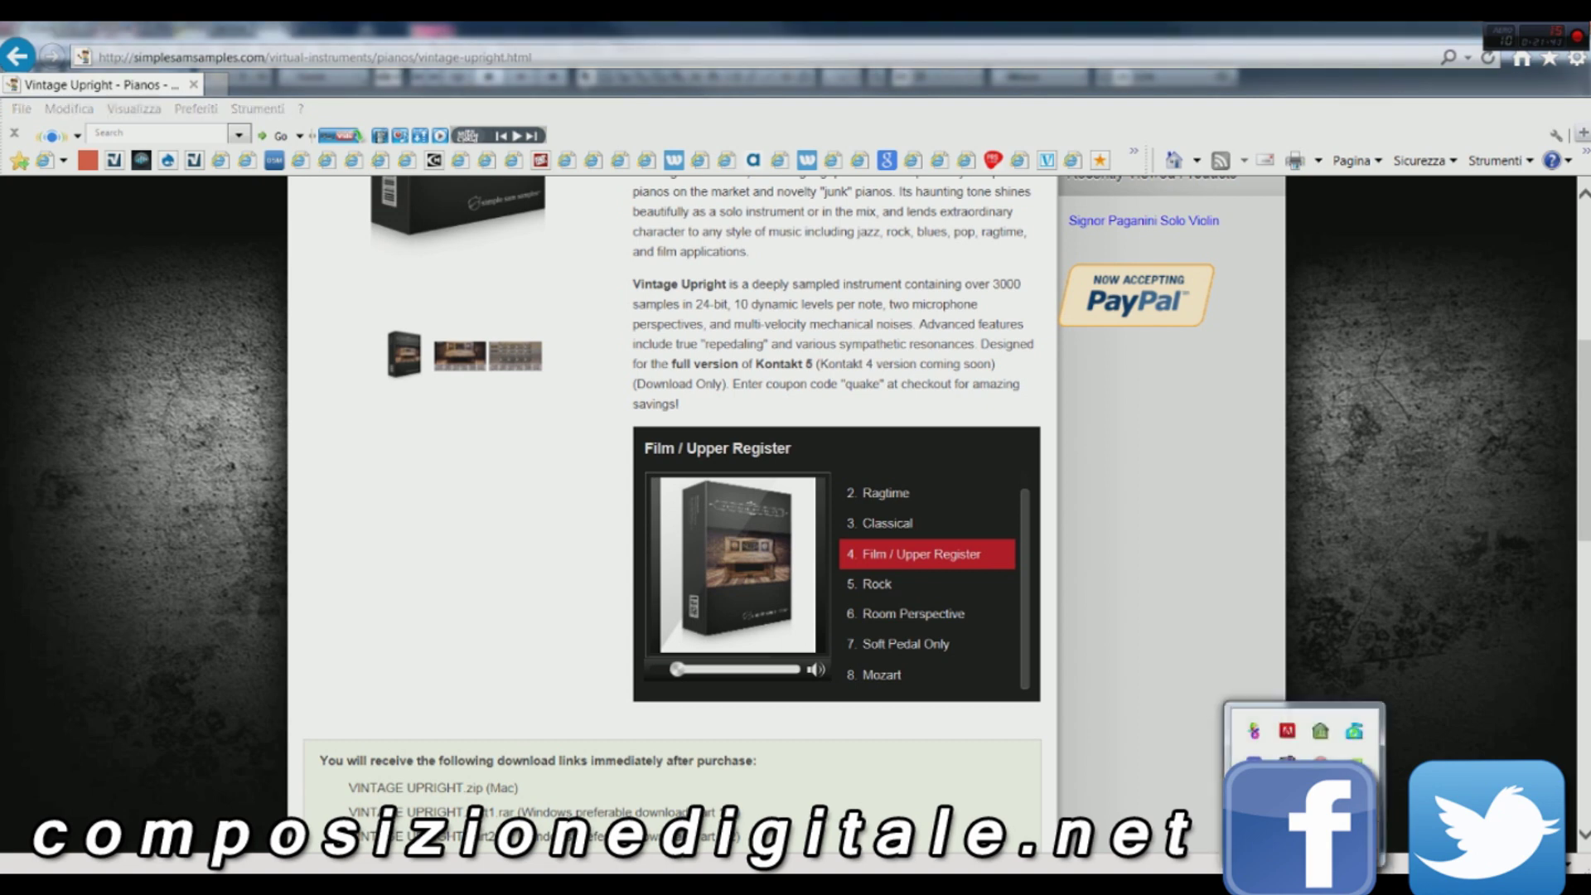
{"action": "left_click", "coordinate": [1245, 577]}
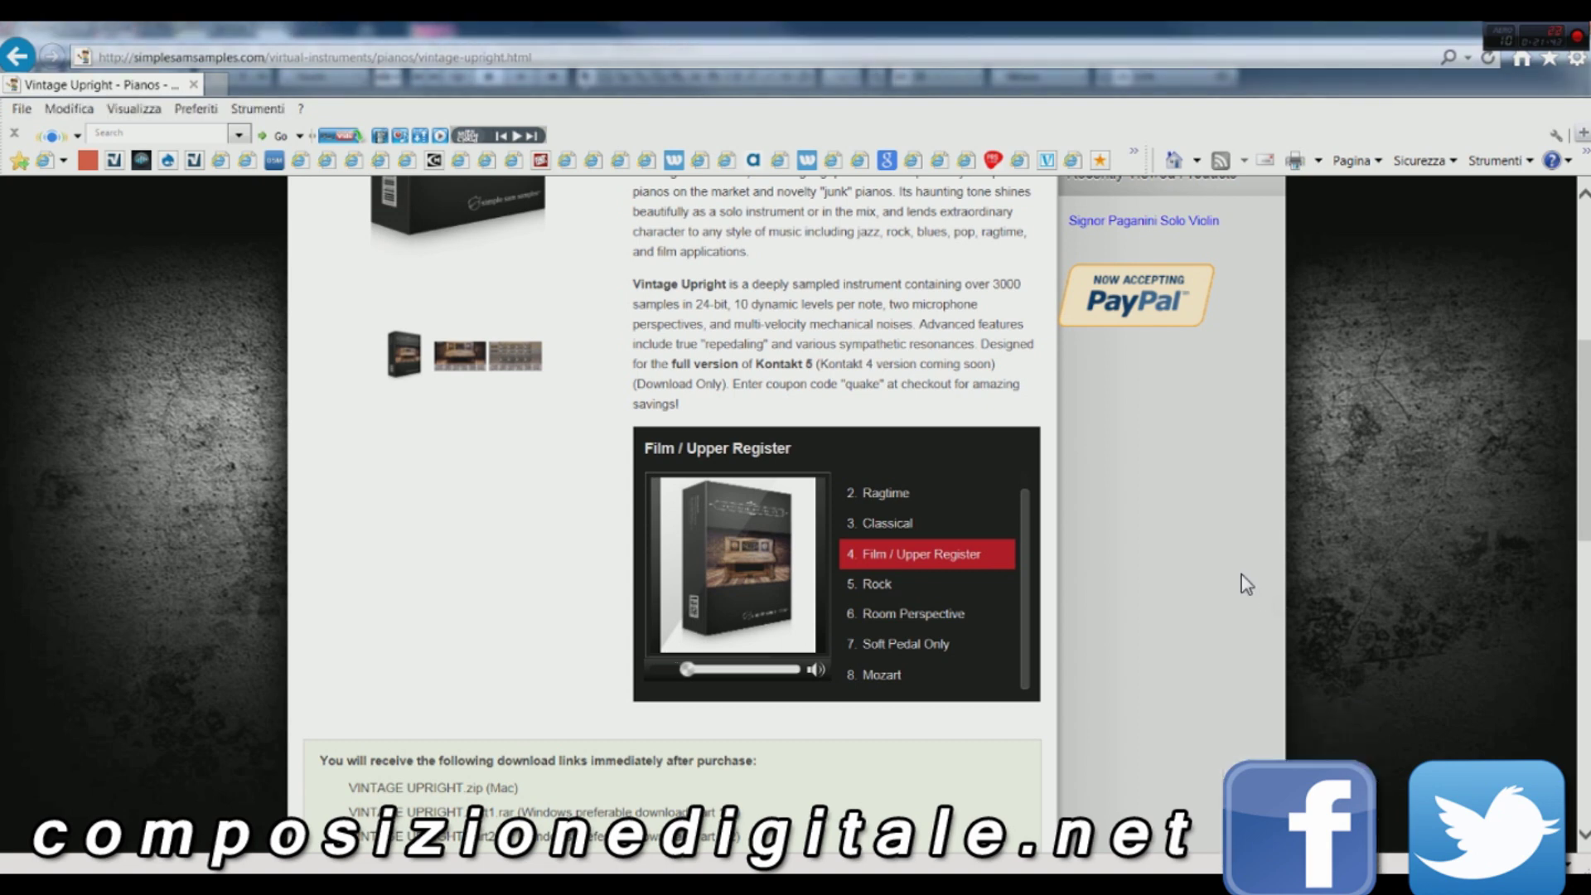